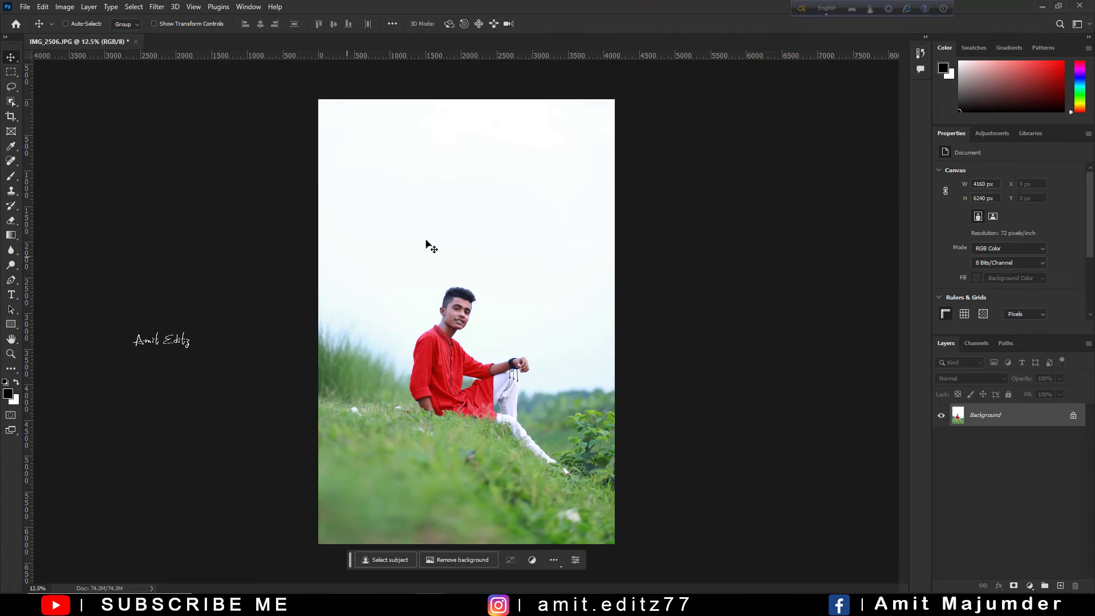
Start Edit > Sky Replacement on the photo
click(57, 11)
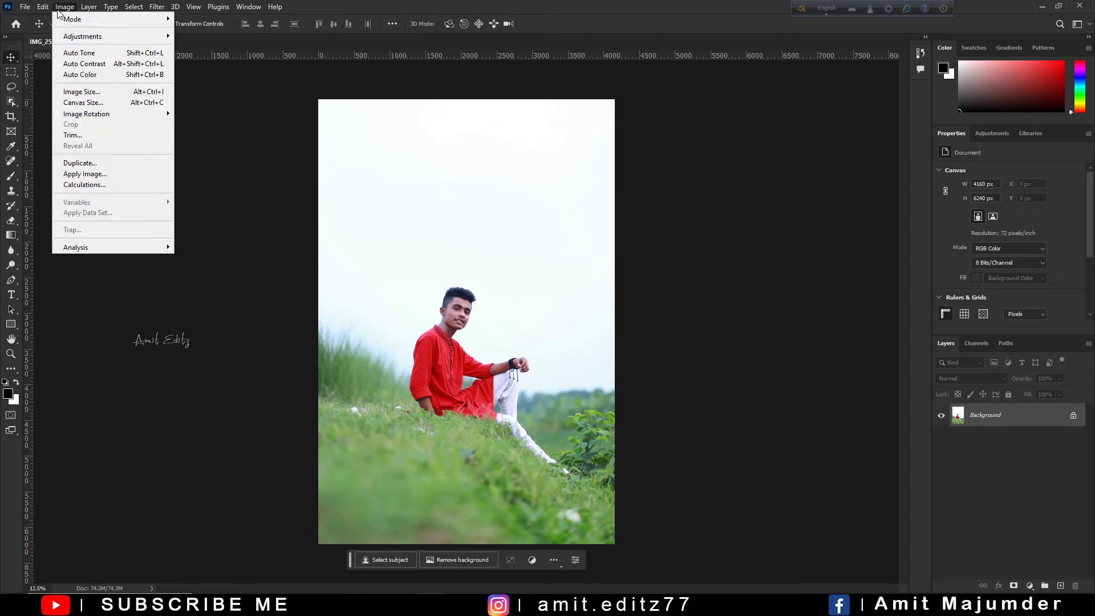
click(25, 7)
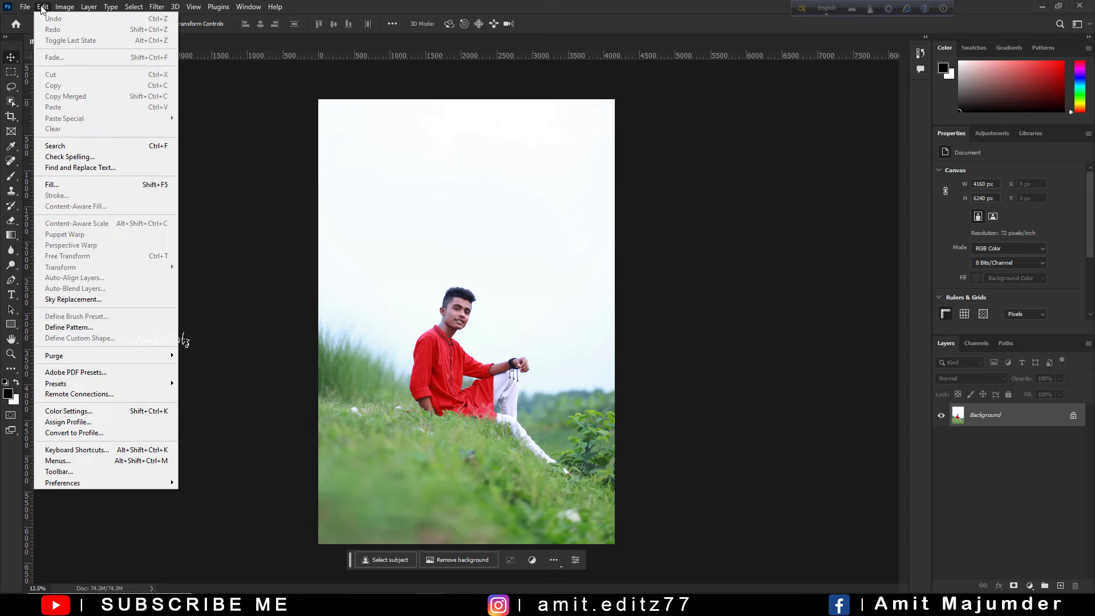
click(81, 300)
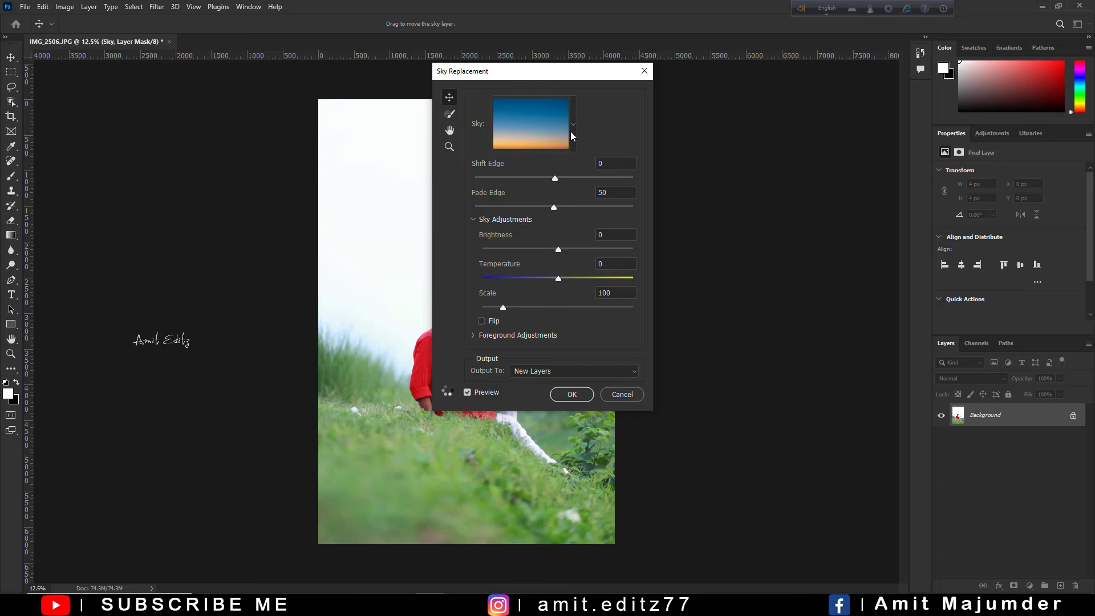
Preview a Sunsets sky preset, then begin importing a custom sky from drive F:
click(572, 136)
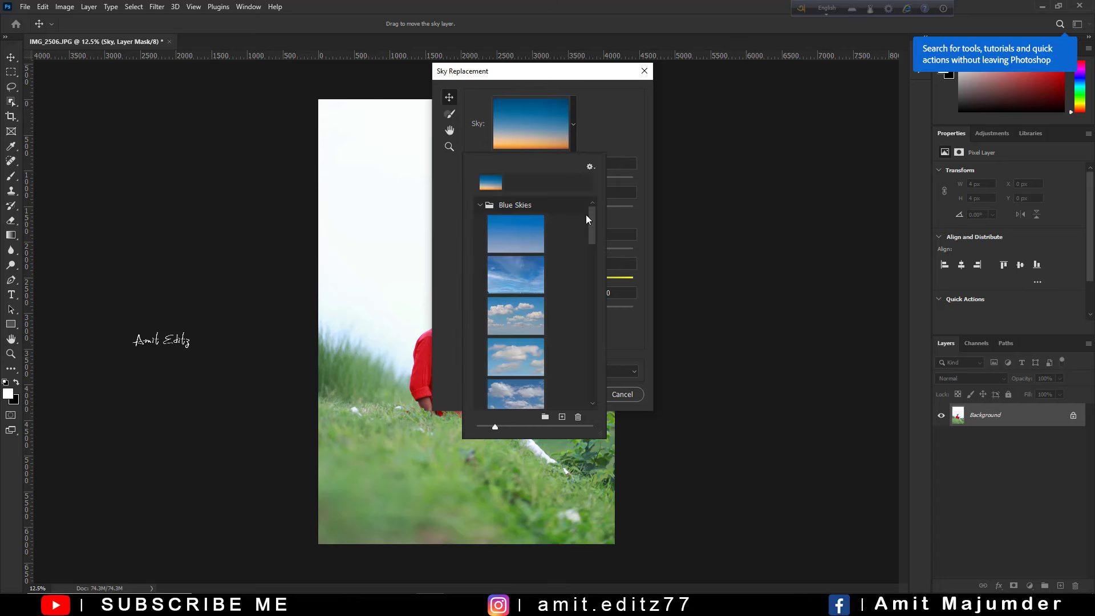
drag(592, 238, 590, 389)
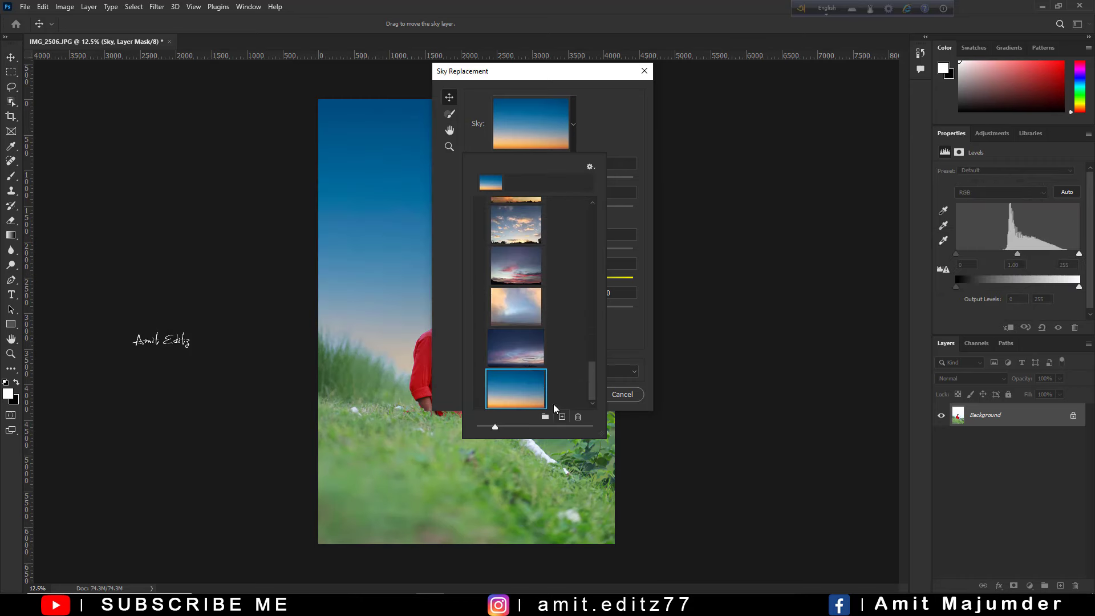
click(561, 416)
click(522, 389)
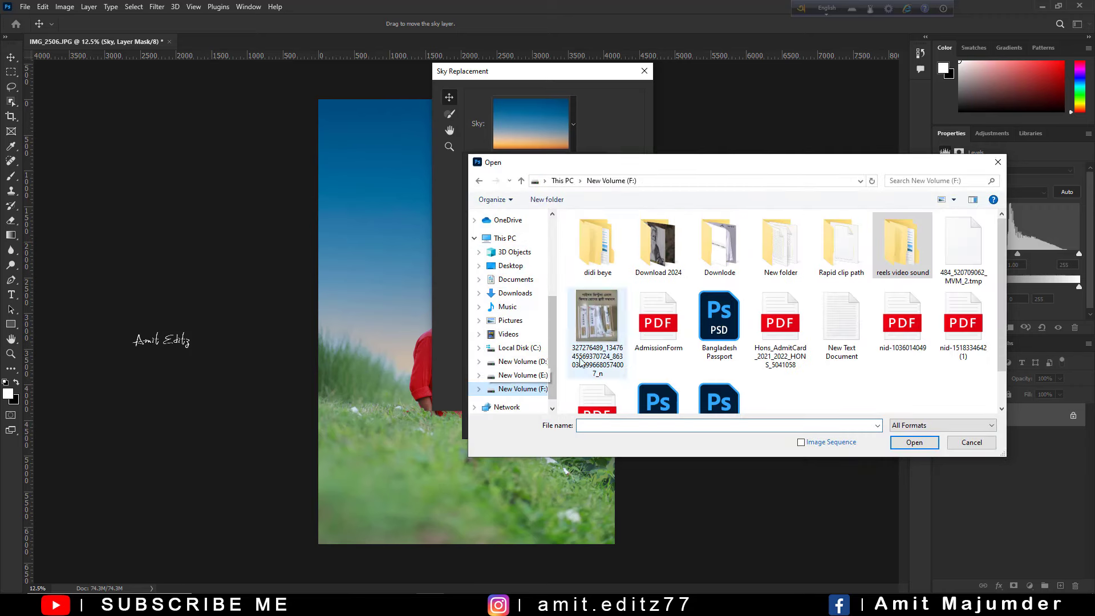
Navigate to New Volume (E:) > sky background > New folder, viewing folders as large icons
click(523, 375)
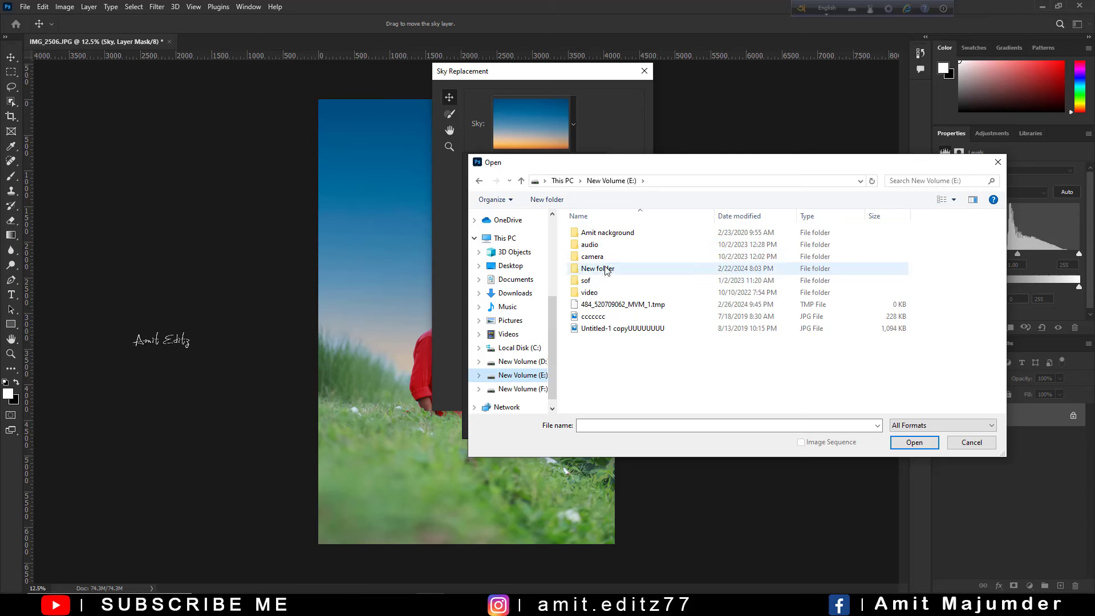
click(954, 200)
click(973, 126)
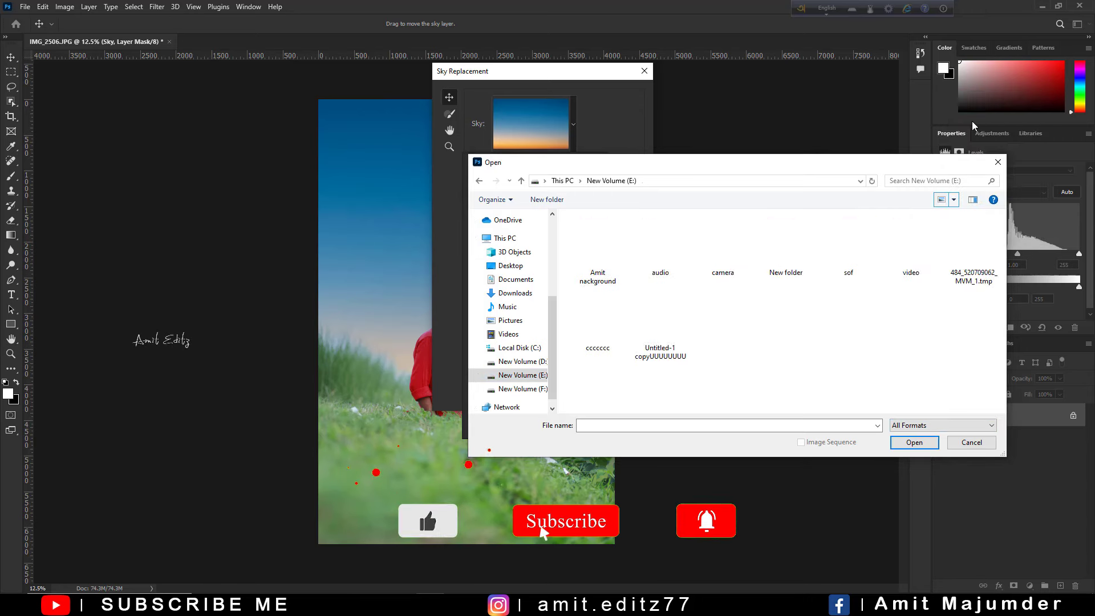
double_click(600, 264)
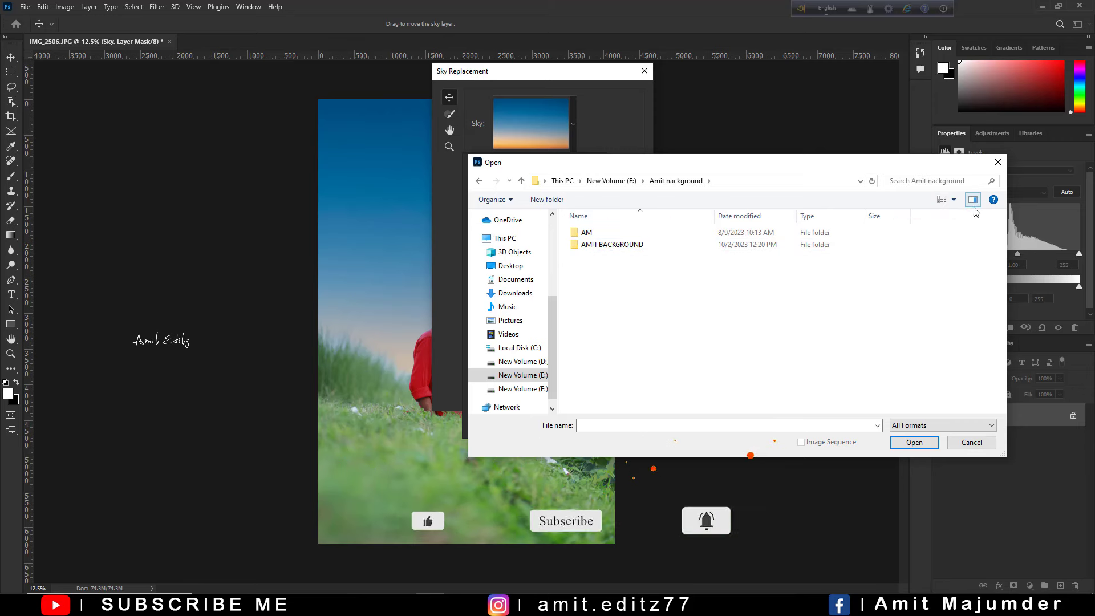
click(954, 200)
click(972, 126)
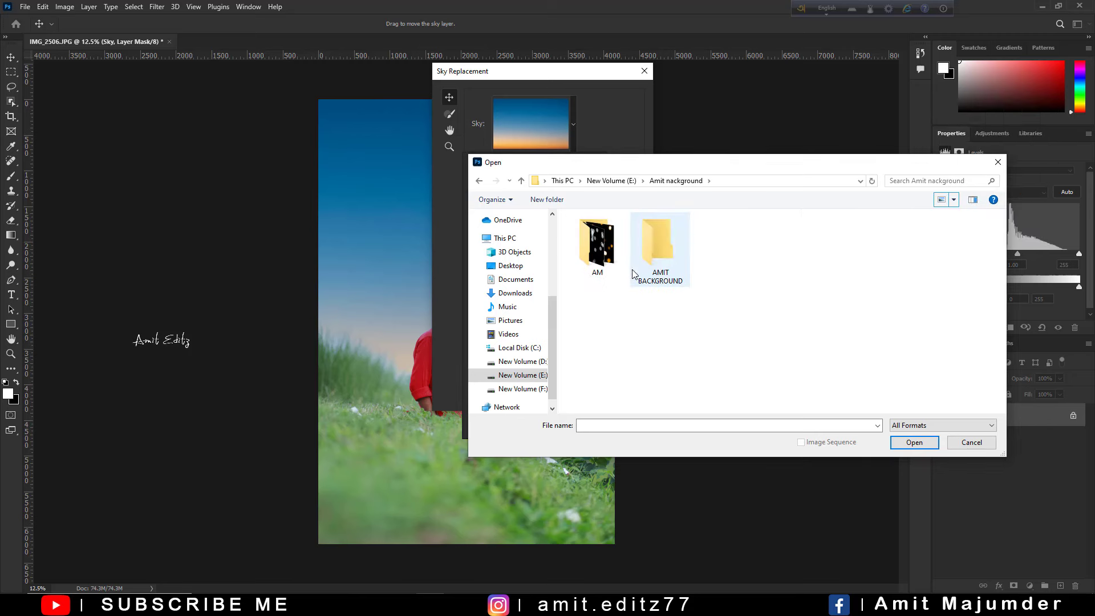
double_click(656, 251)
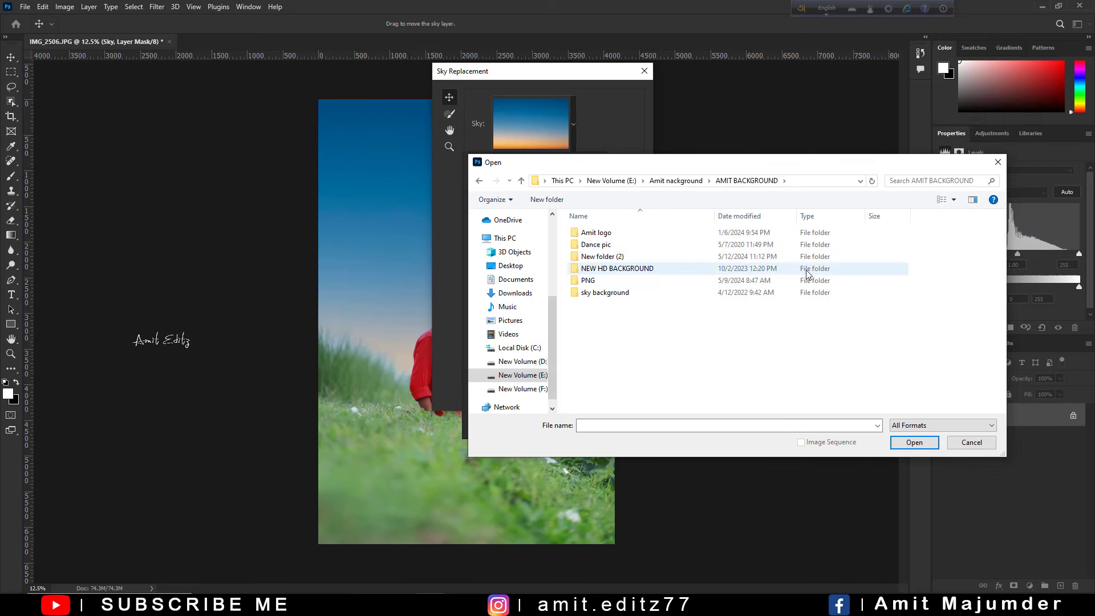
click(954, 200)
click(990, 127)
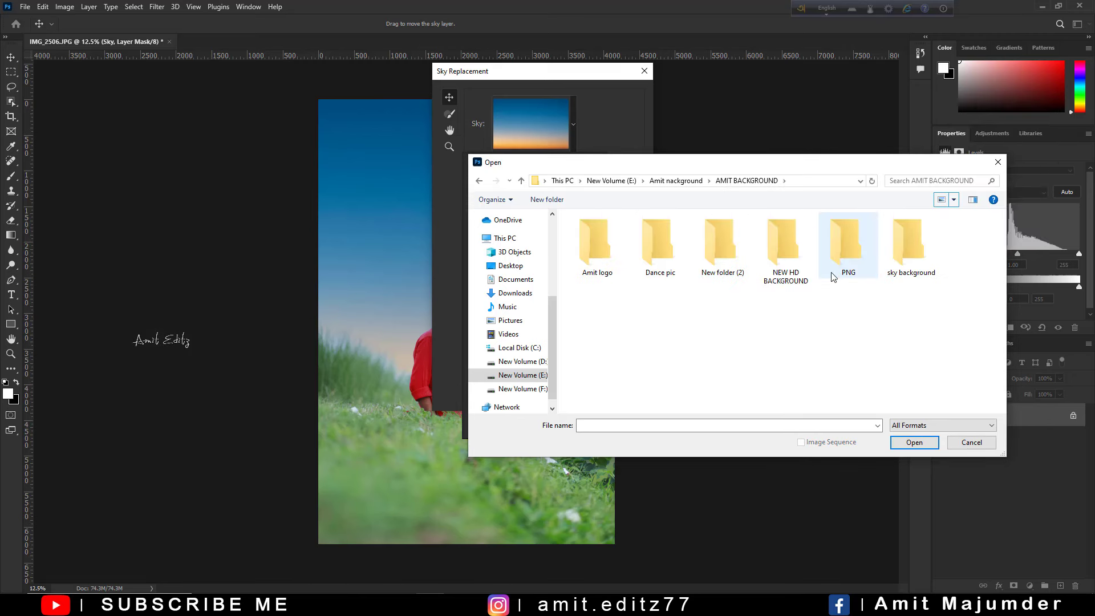
double_click(904, 247)
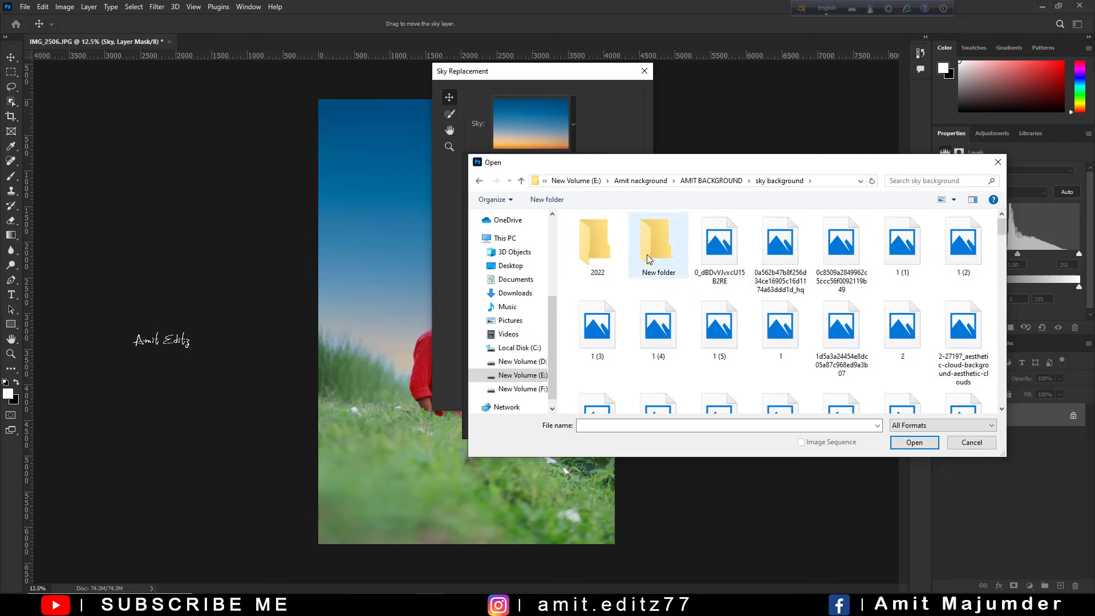
click(661, 259)
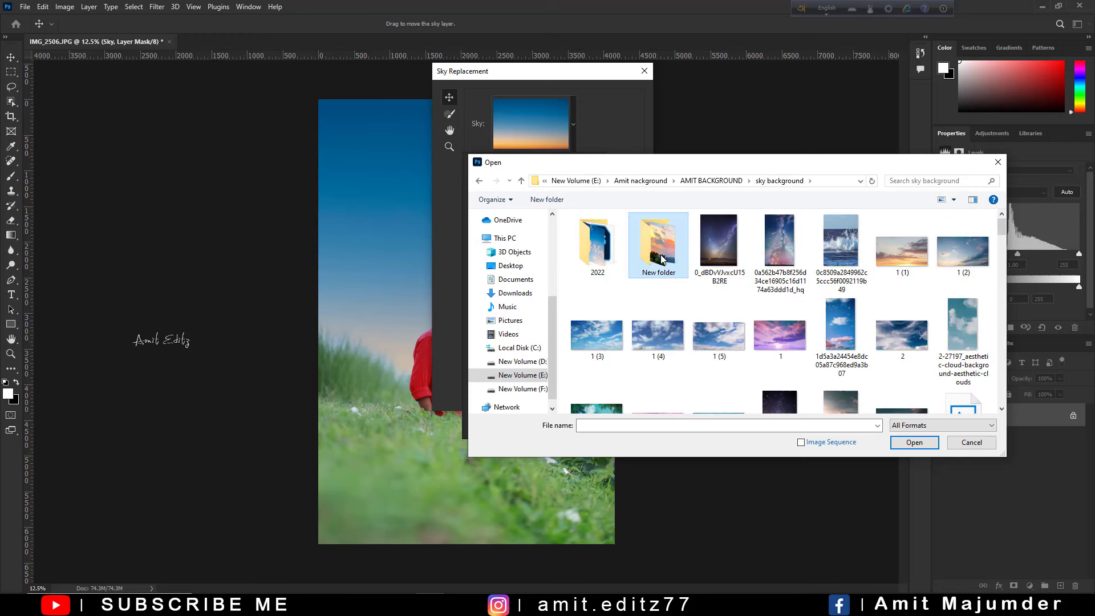
double_click(661, 260)
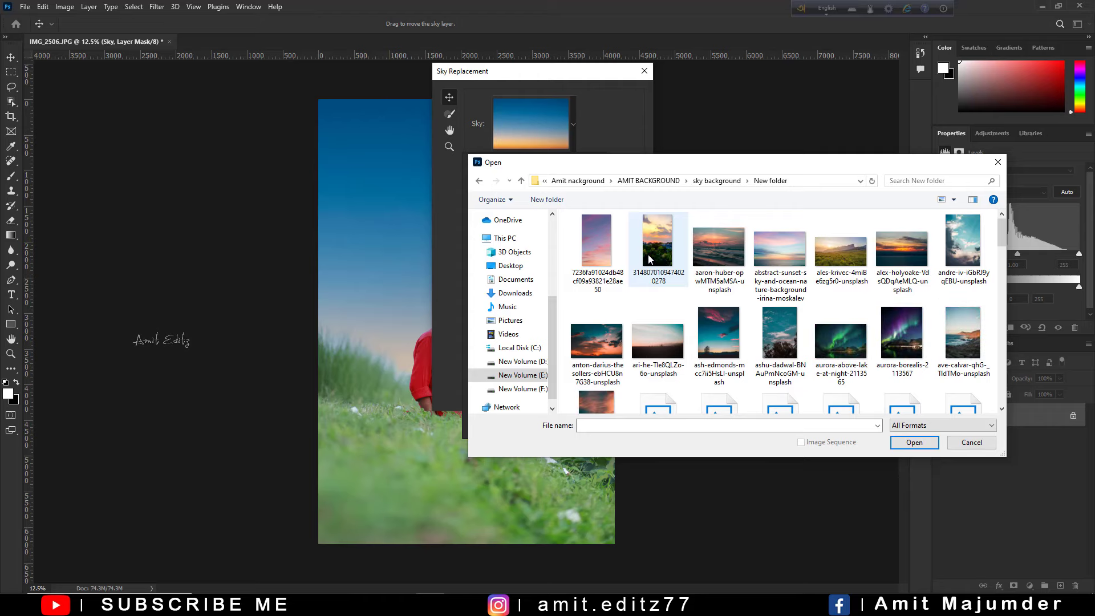
Scroll through the sky images and select the pink sunset sky
click(786, 260)
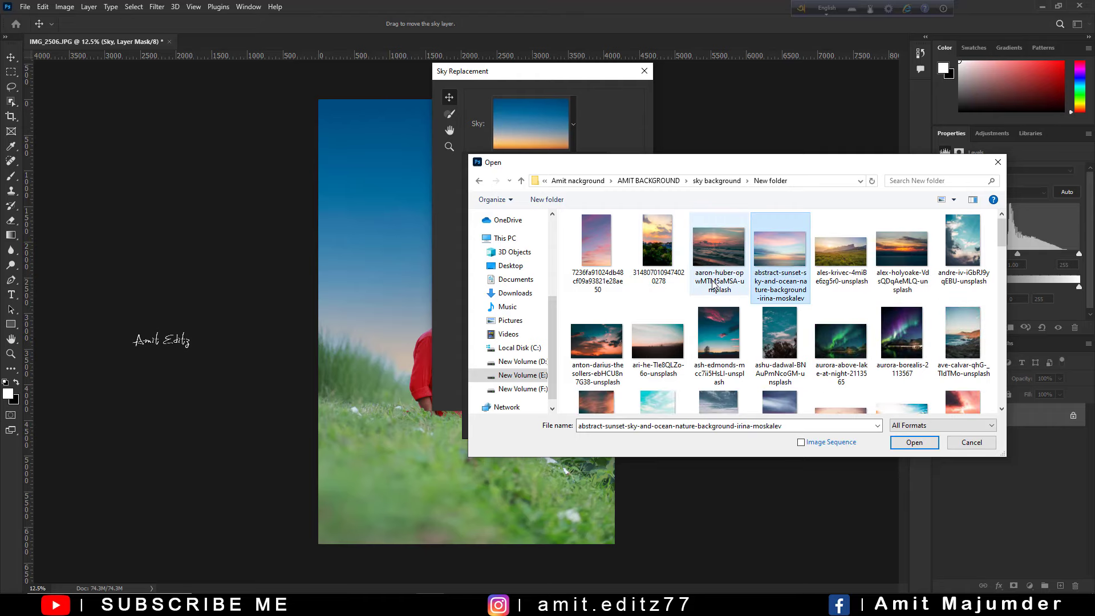
scroll(713, 286, down, 3)
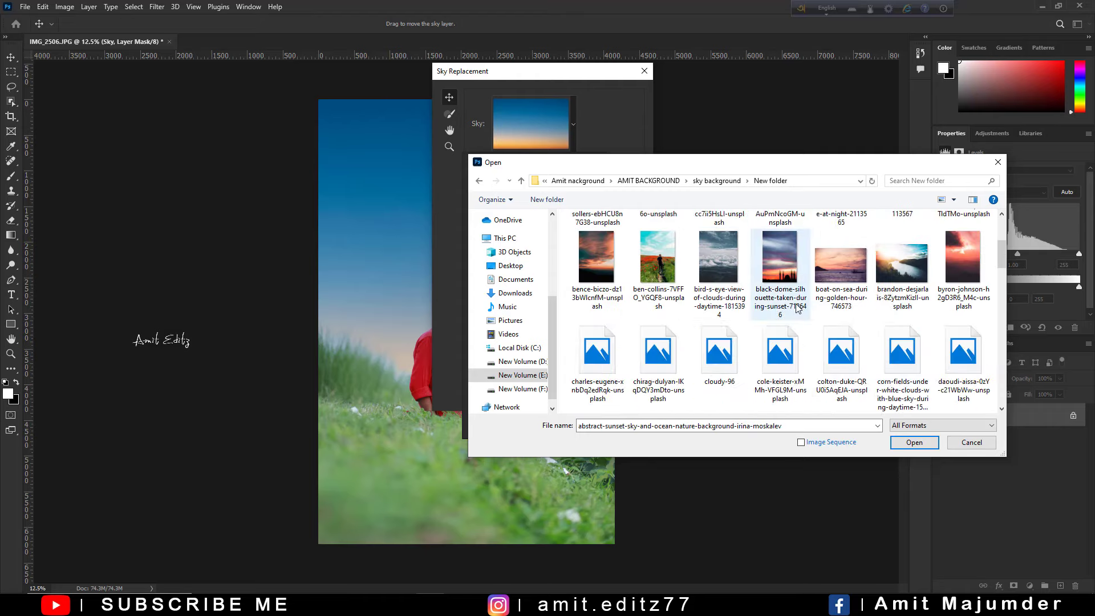
scroll(797, 308, down, 2)
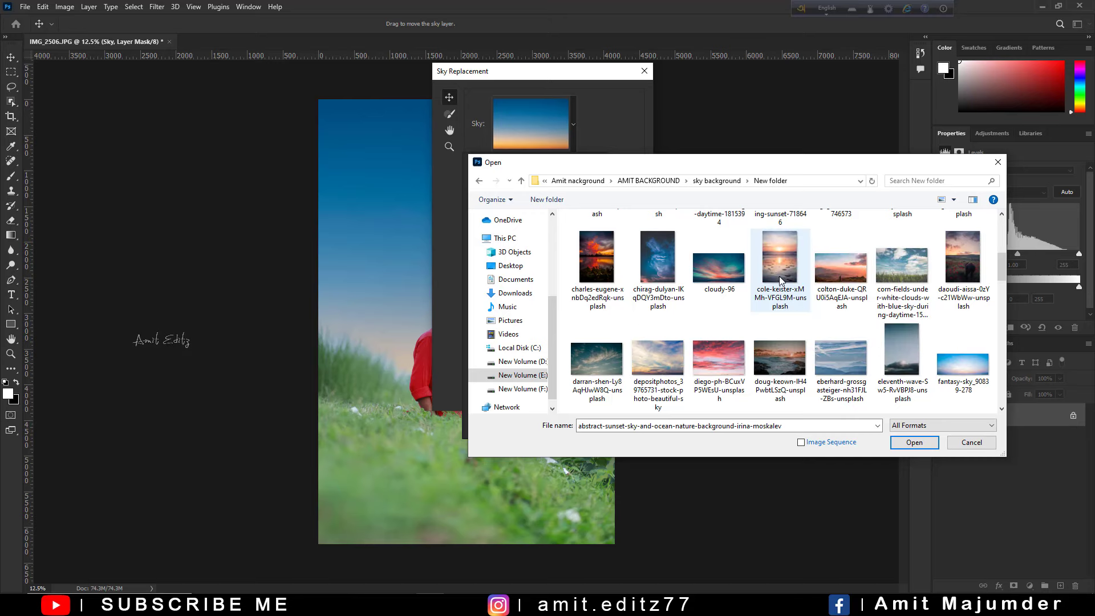
scroll(719, 279, down, 2)
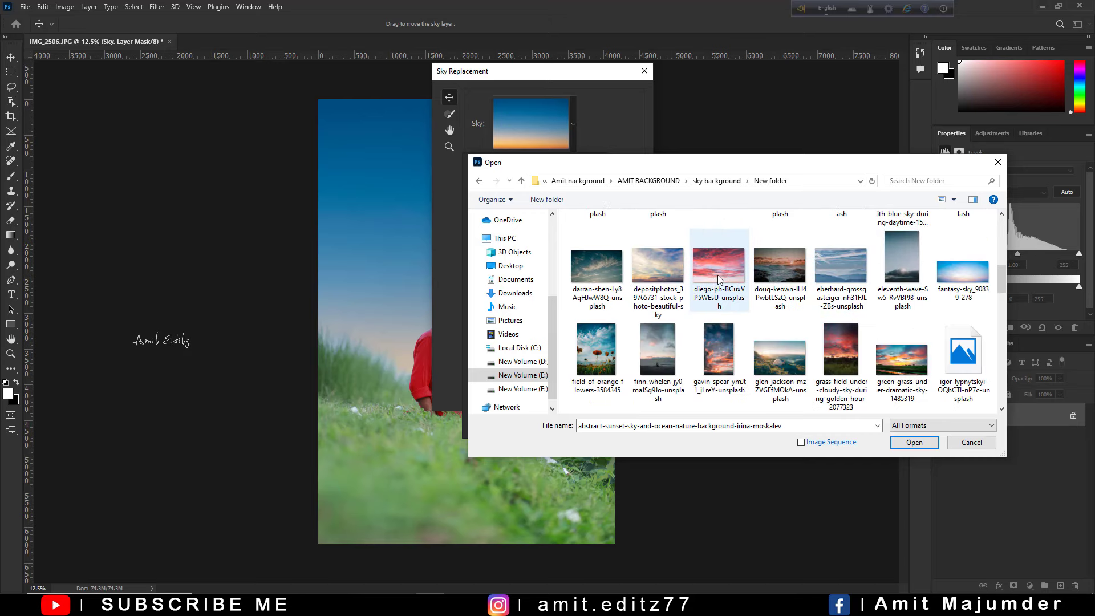
scroll(719, 279, down, 3)
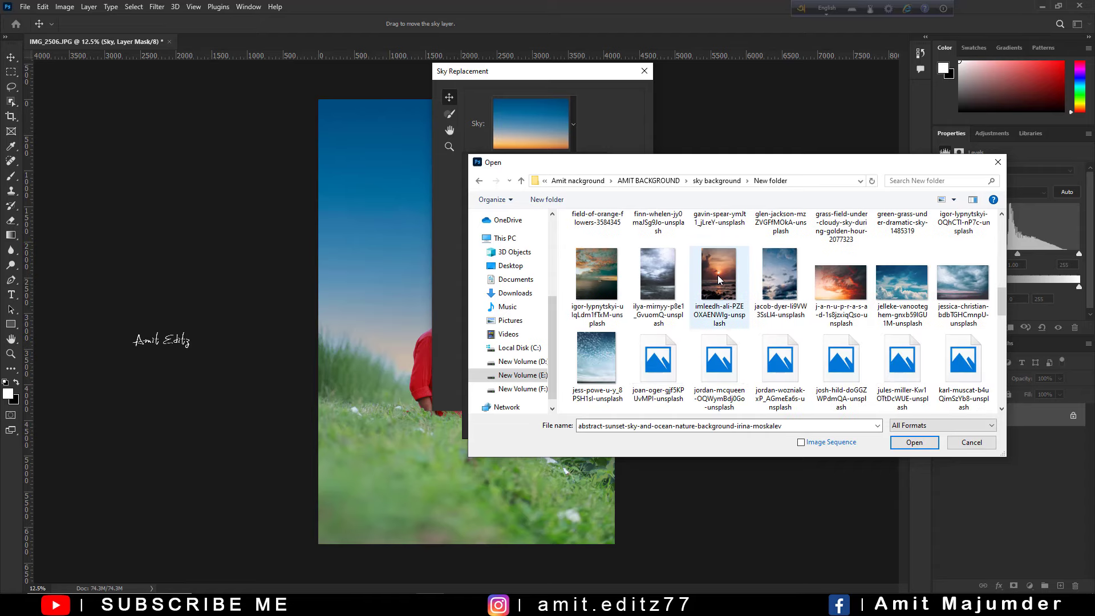
scroll(717, 275, down, 1)
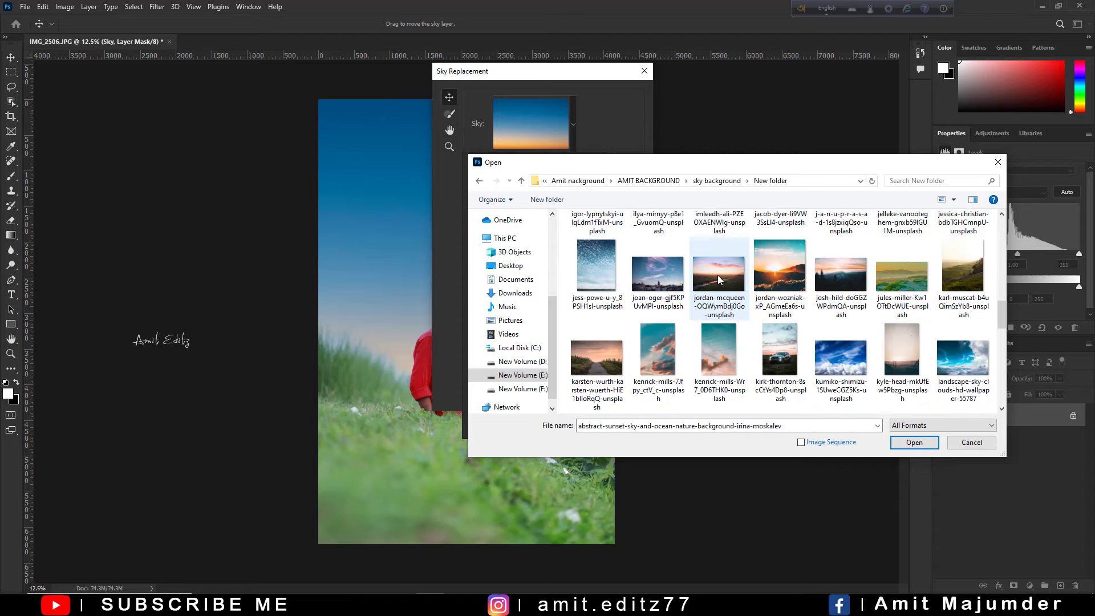
scroll(717, 275, down, 1)
click(713, 355)
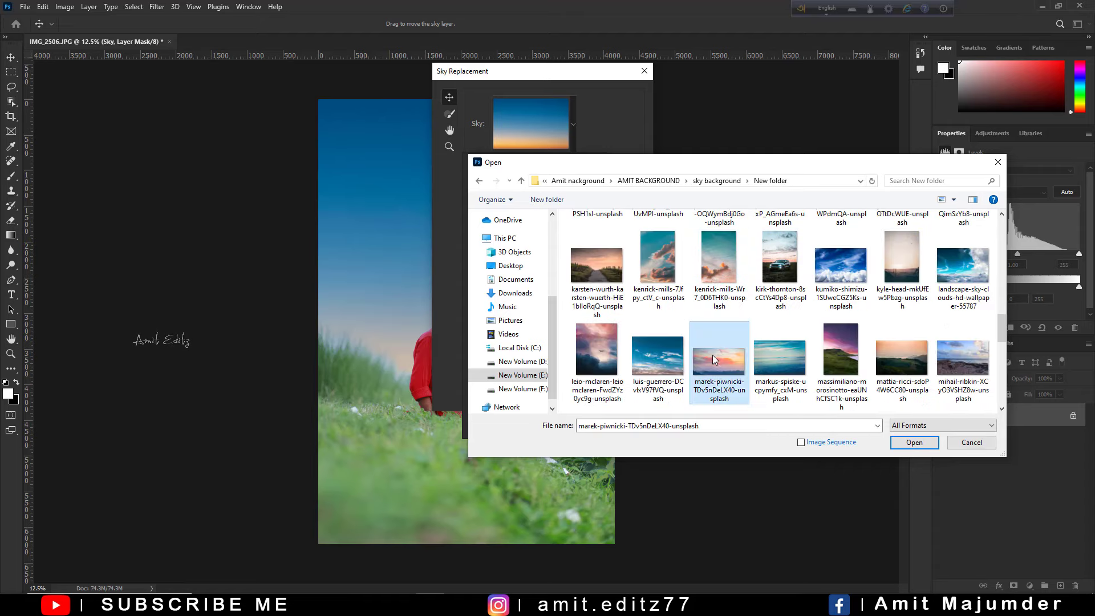
Load the pink sunset sky and set Shift Edge -47, Fade Edge 58, Brightness 30
click(914, 446)
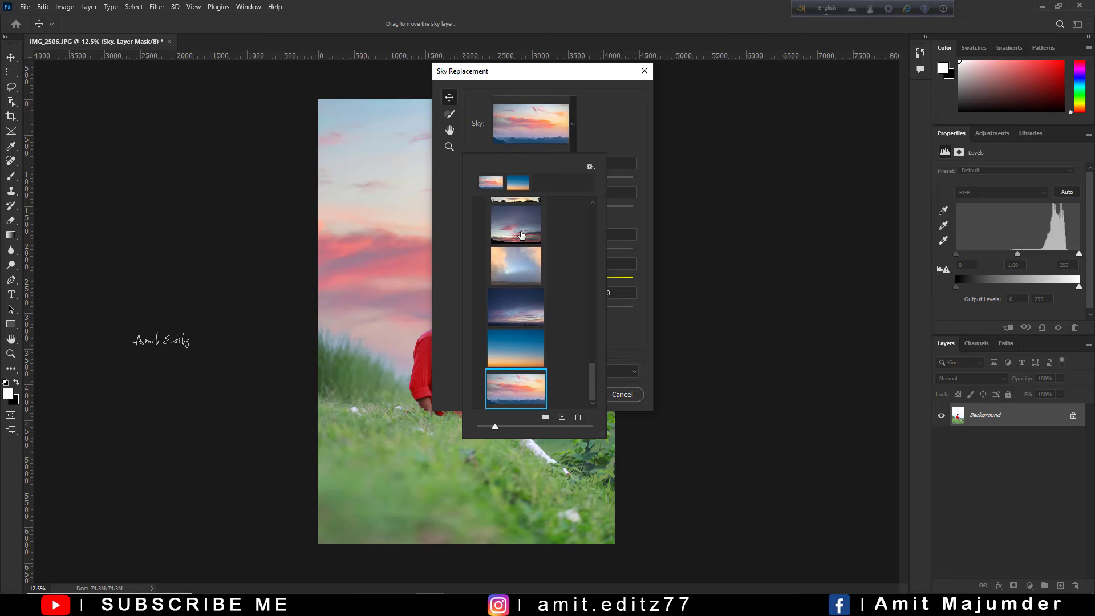
drag(551, 73, 771, 110)
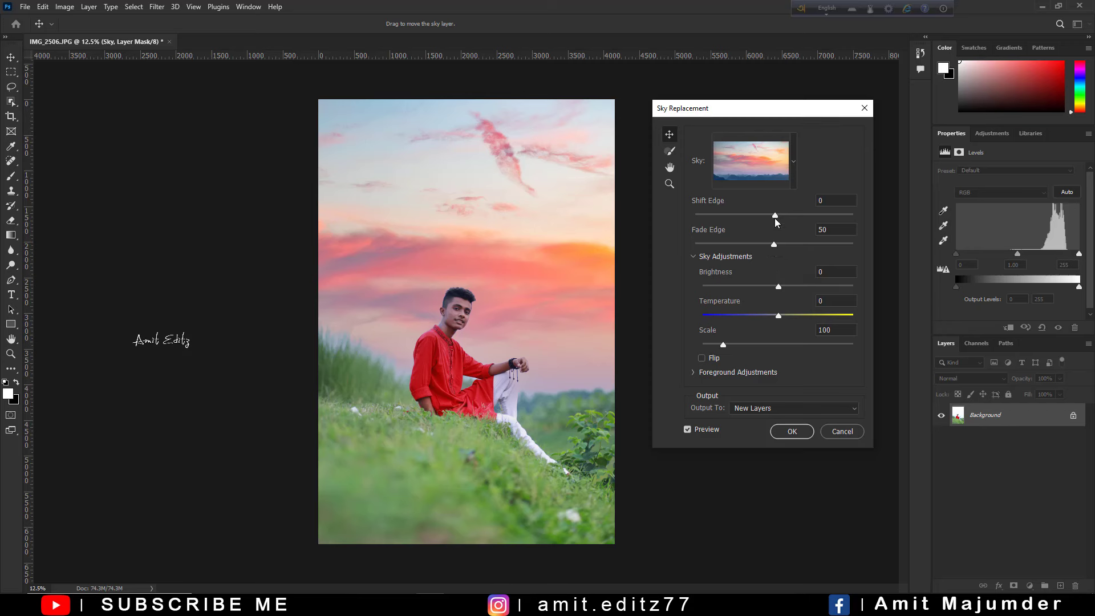
mouse_move(774, 215)
mouse_down()
mouse_move(711, 215)
mouse_move(743, 220)
mouse_up()
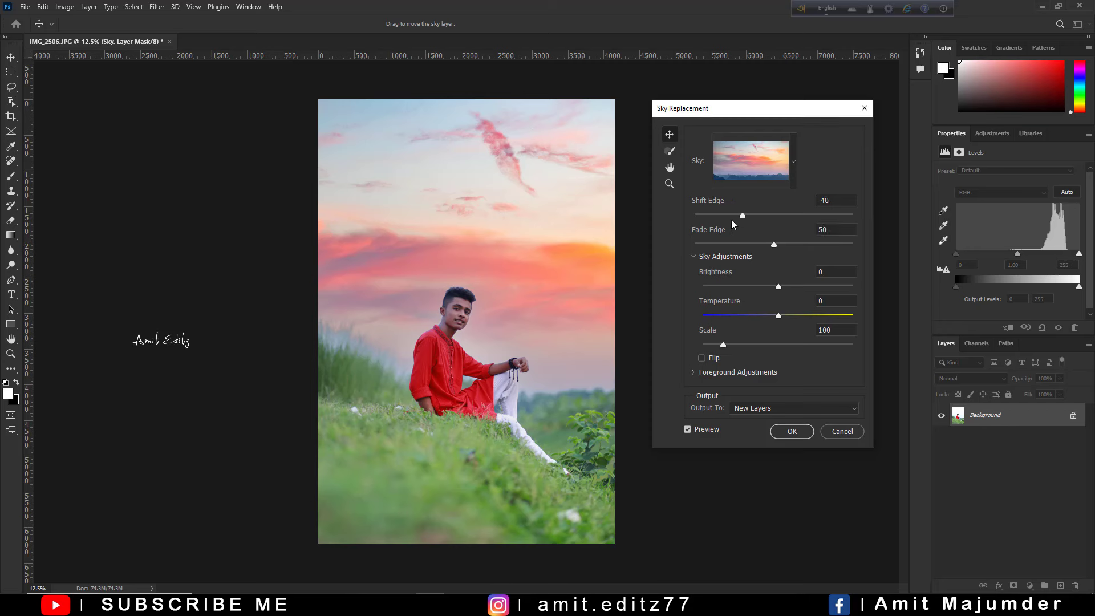
drag(741, 215, 728, 216)
mouse_move(783, 288)
mouse_down()
mouse_move(760, 285)
mouse_move(795, 289)
mouse_up()
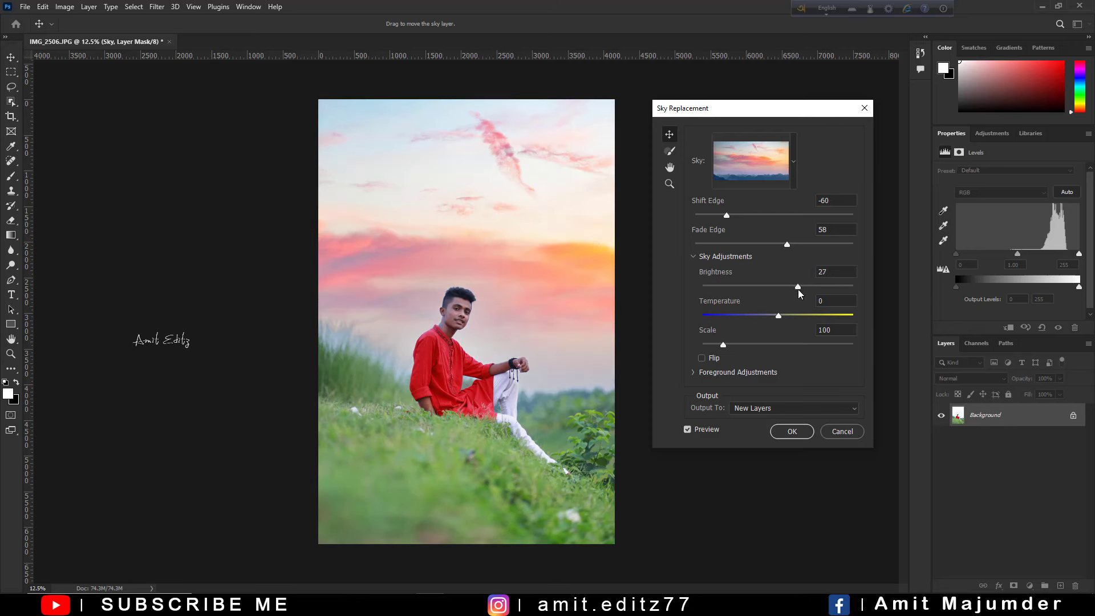
mouse_move(799, 291)
mouse_down()
mouse_move(785, 291)
mouse_move(801, 294)
mouse_up()
drag(723, 218, 750, 220)
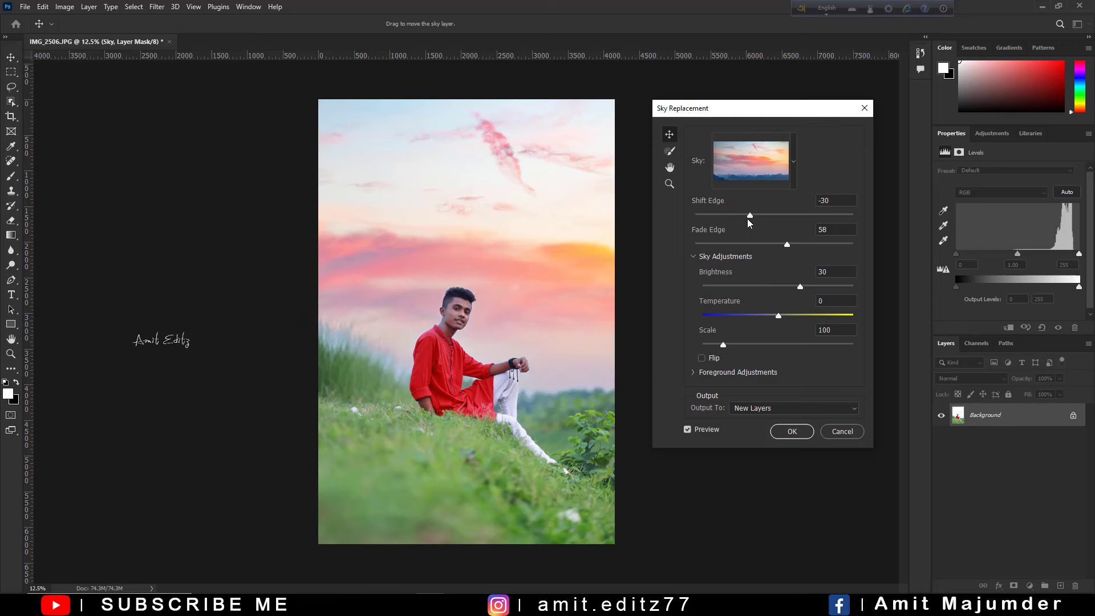
drag(748, 219, 737, 219)
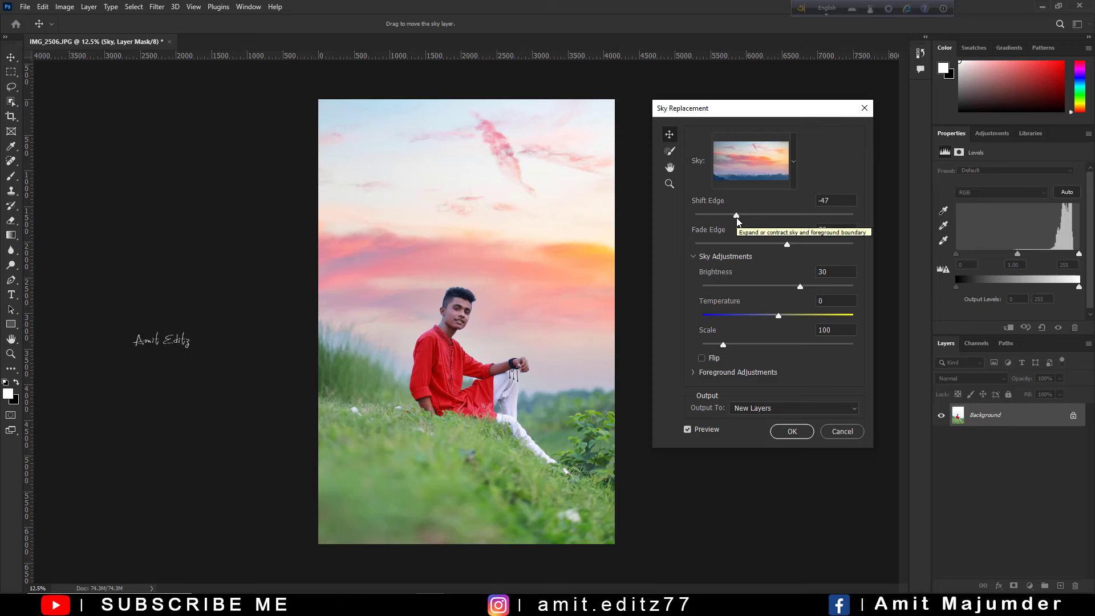
Apply the sky replacement as layers and select the Sky Replacement Group
click(790, 432)
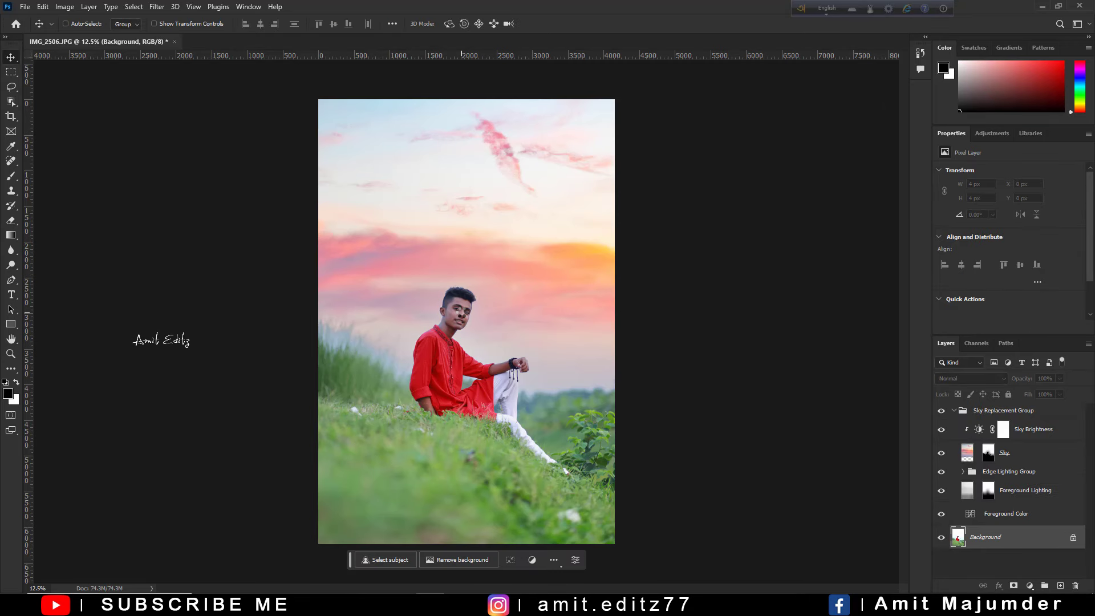
click(1060, 411)
scroll(482, 309, up, 2)
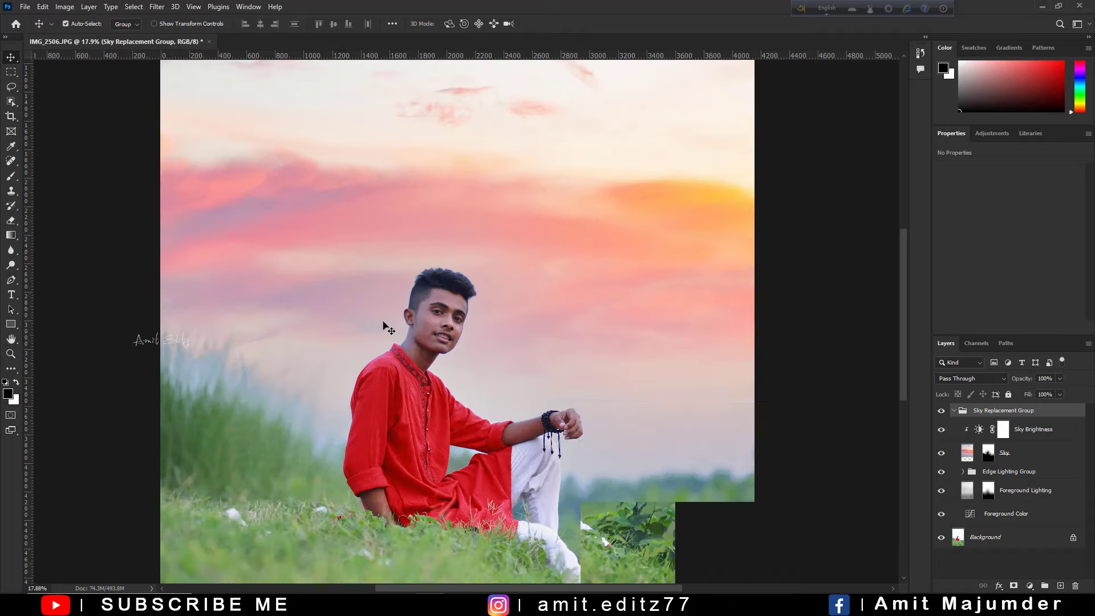
scroll(383, 324, up, 4)
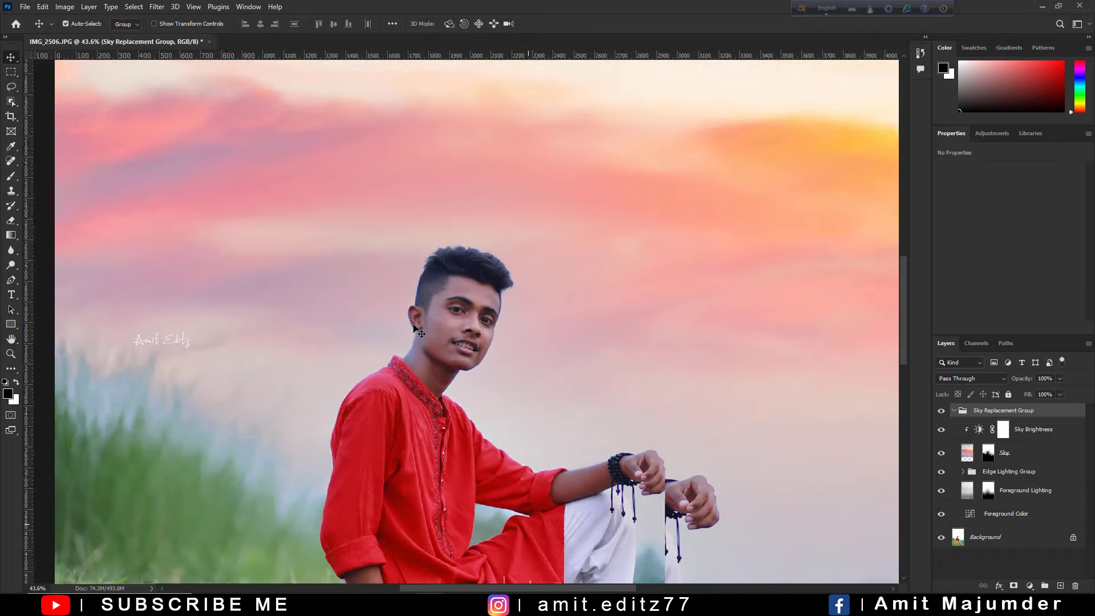
scroll(414, 328, down, 3)
scroll(414, 328, down, 3)
scroll(414, 328, down, 1)
scroll(414, 328, down, 1)
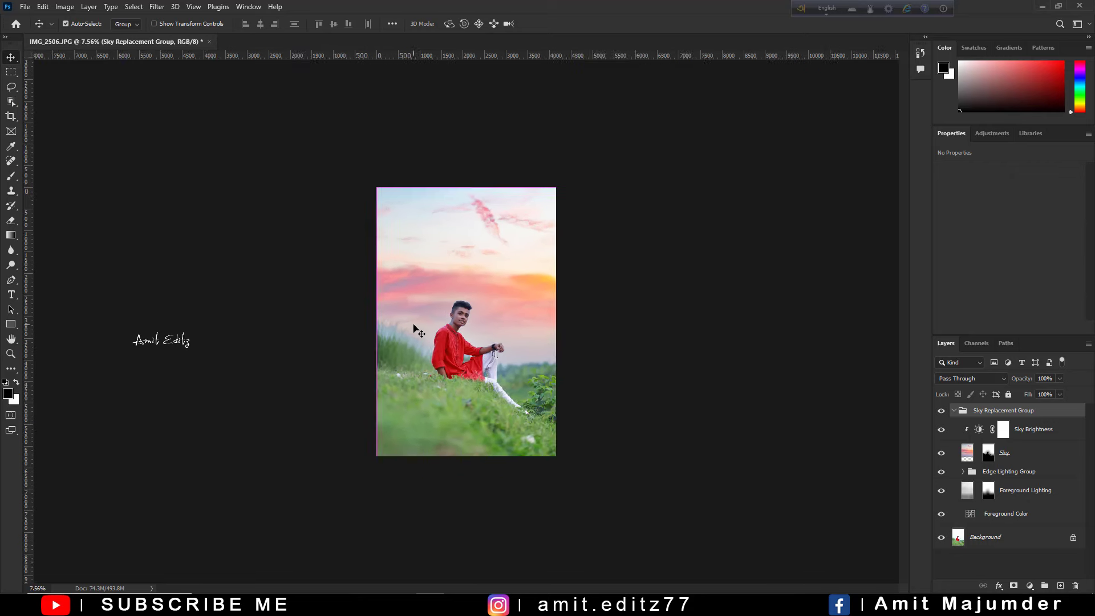
scroll(414, 325, up, 1)
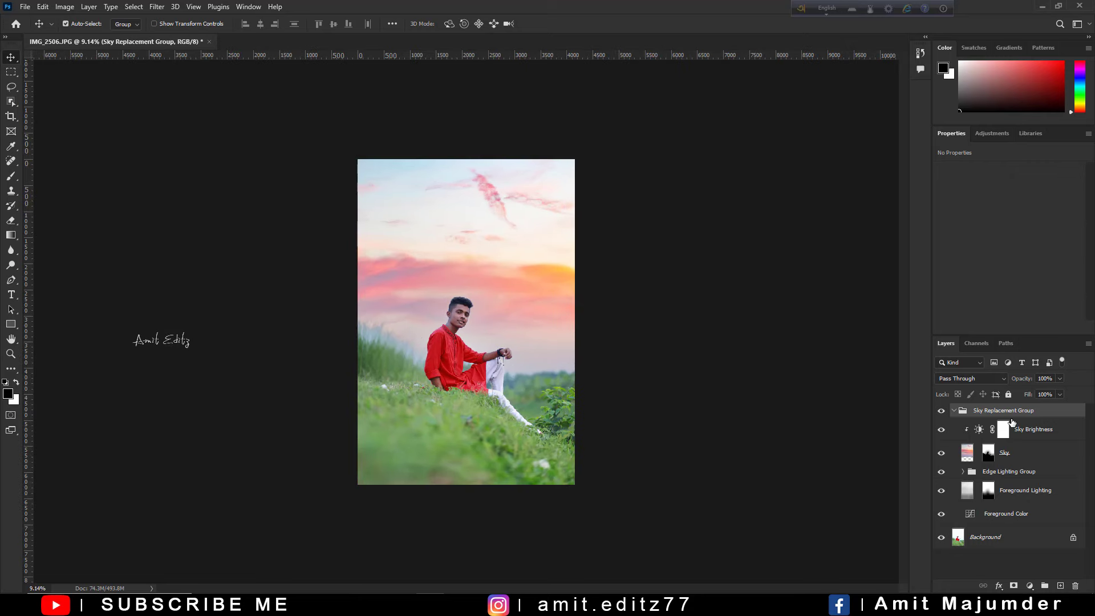
Save a quality-12 JPEG copy named IMG_2506 copy, then quit without saving the original
key(ctrl+alt+s)
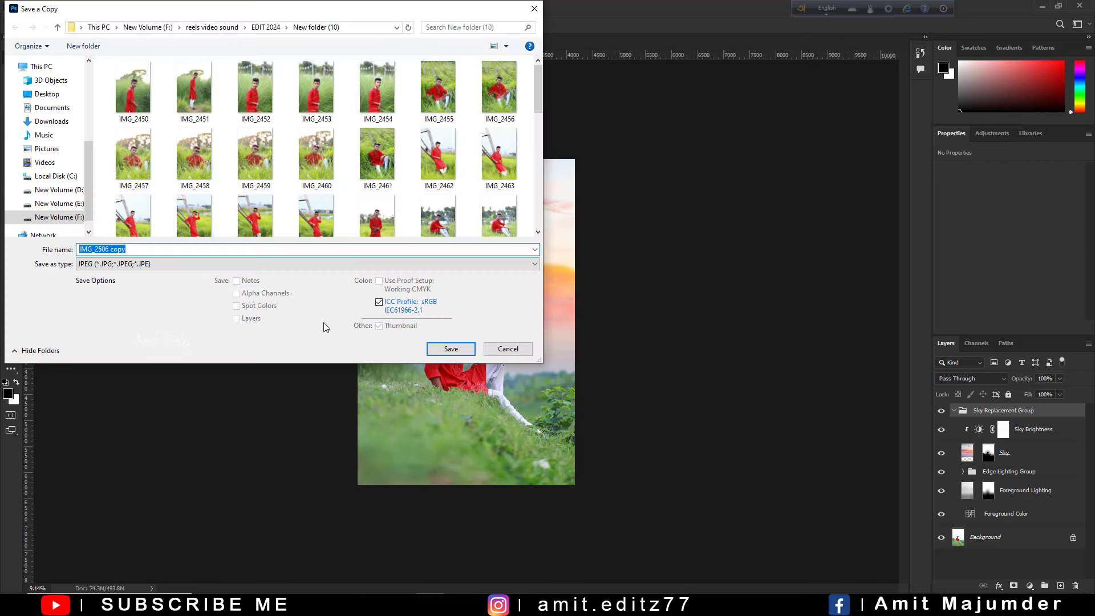
click(450, 348)
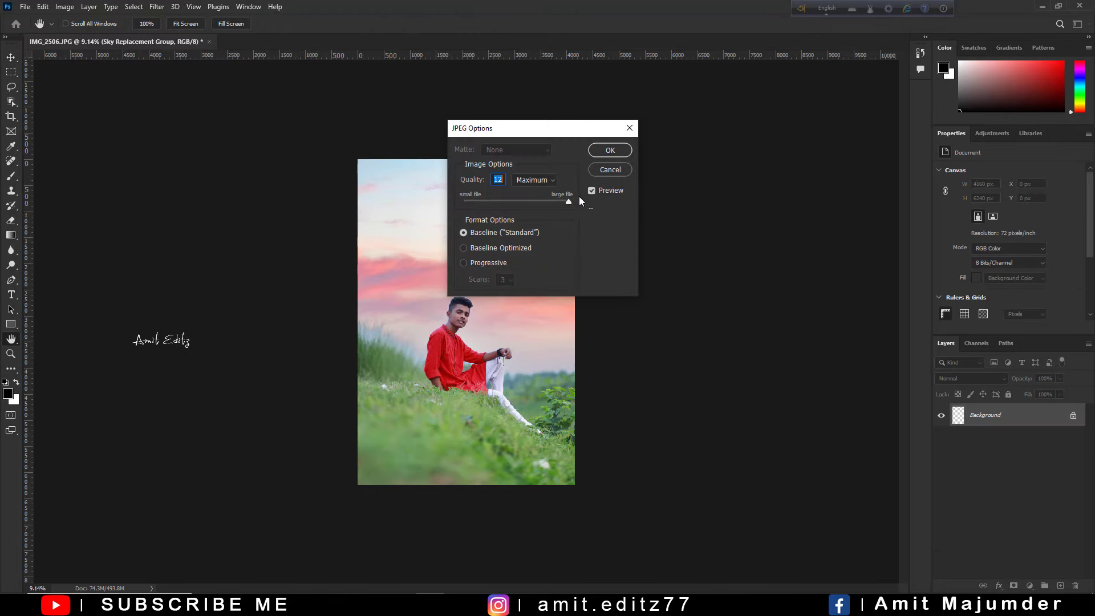
click(609, 150)
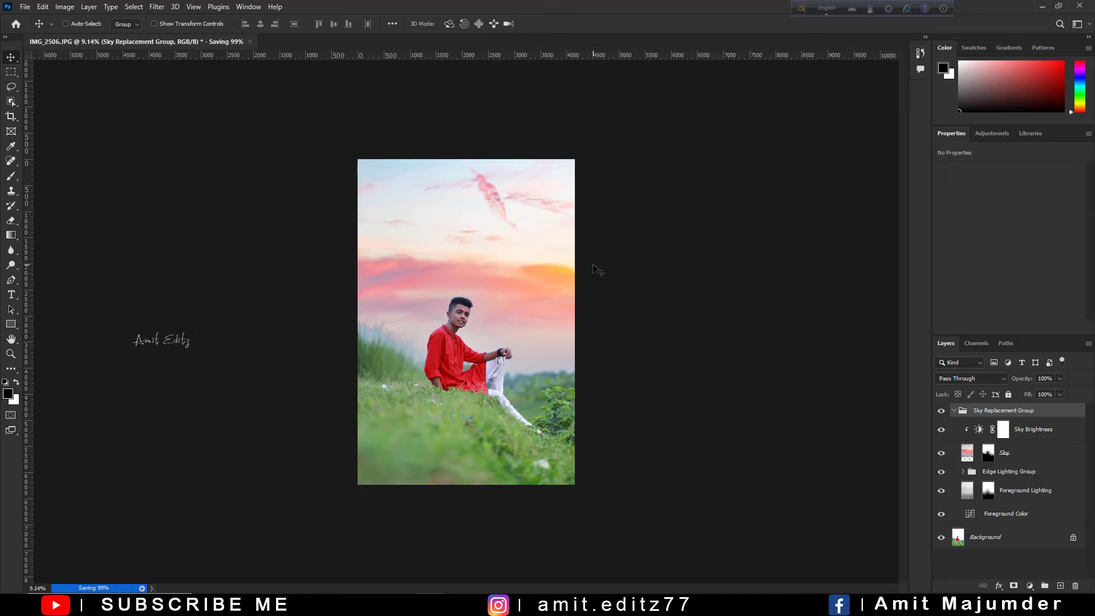
click(1078, 6)
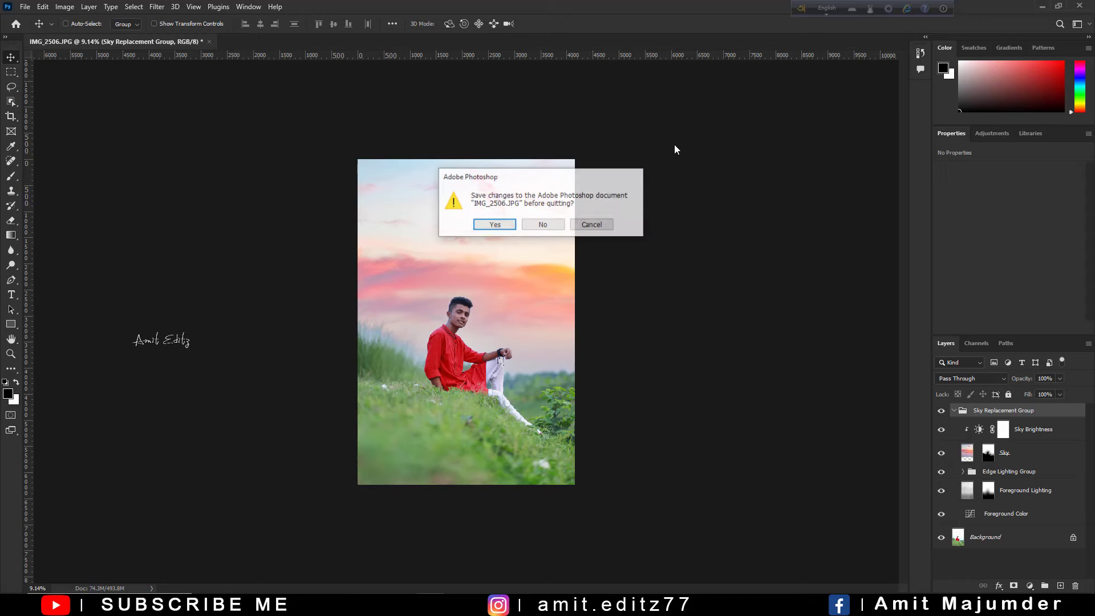
click(542, 224)
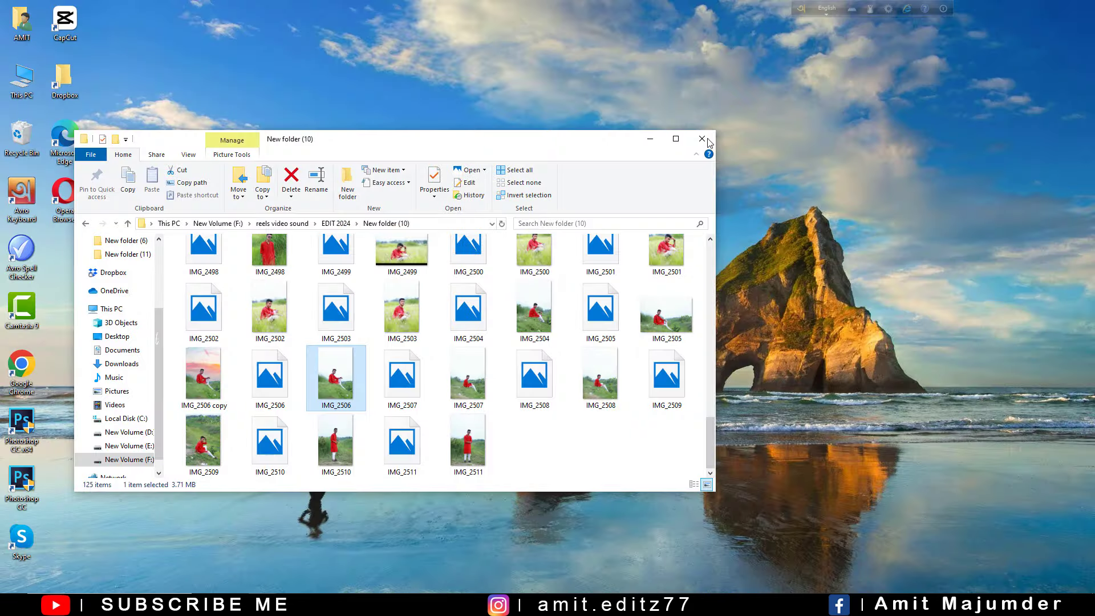
Close the photo folder window, relaunch Photoshop CC and select the Move tool
click(705, 140)
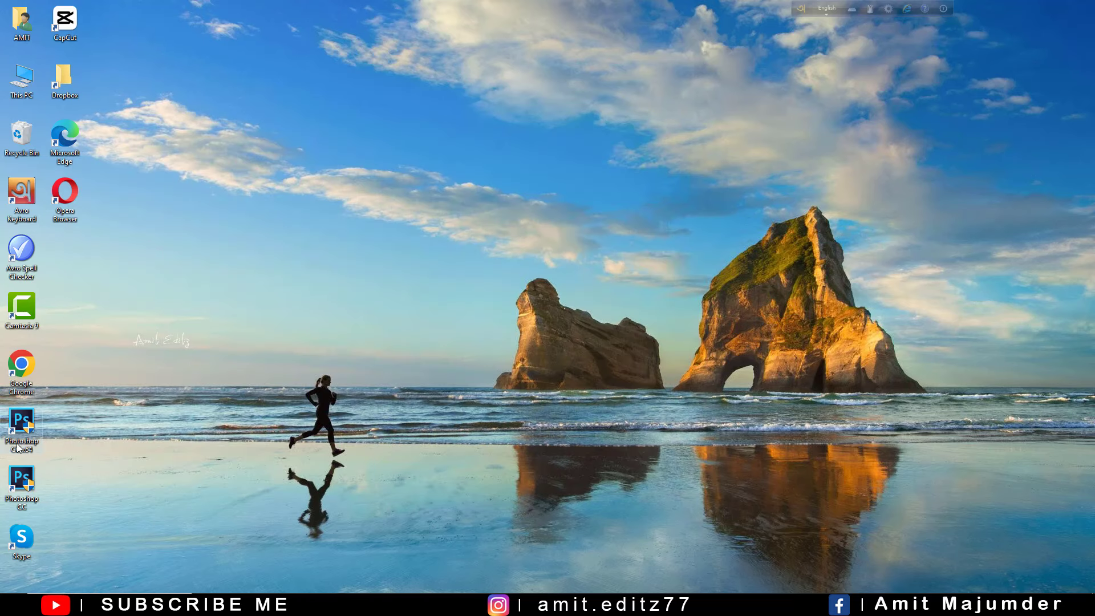
double_click(17, 447)
click(54, 456)
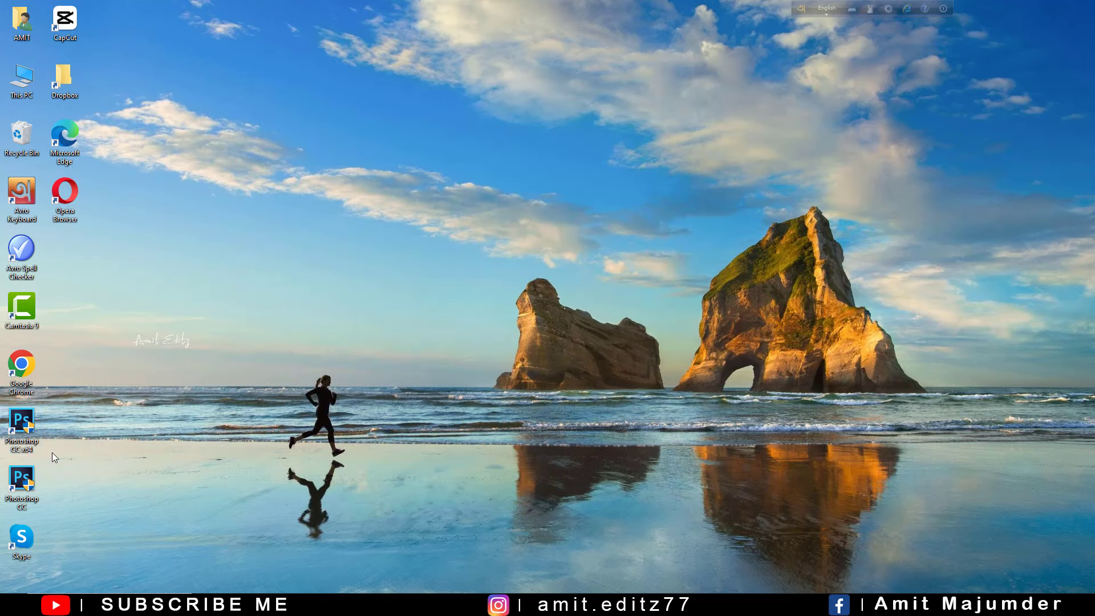
double_click(20, 439)
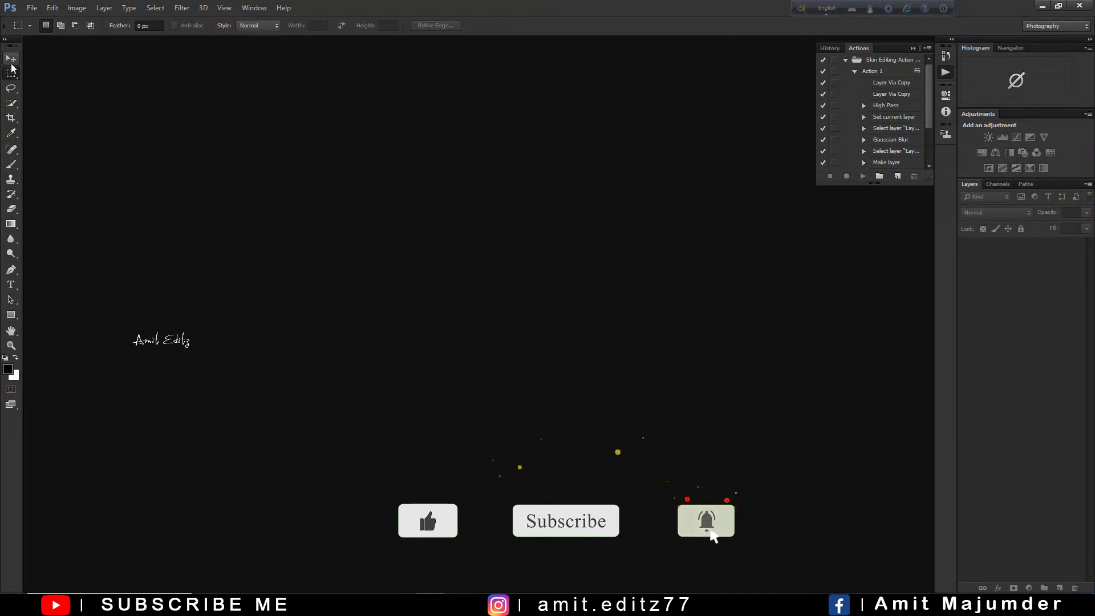
click(11, 61)
Browse to F: > reels video sound > EDIT 2024 > New folder (10) and drag IMG_2506 copy into Photoshop
key(super+e)
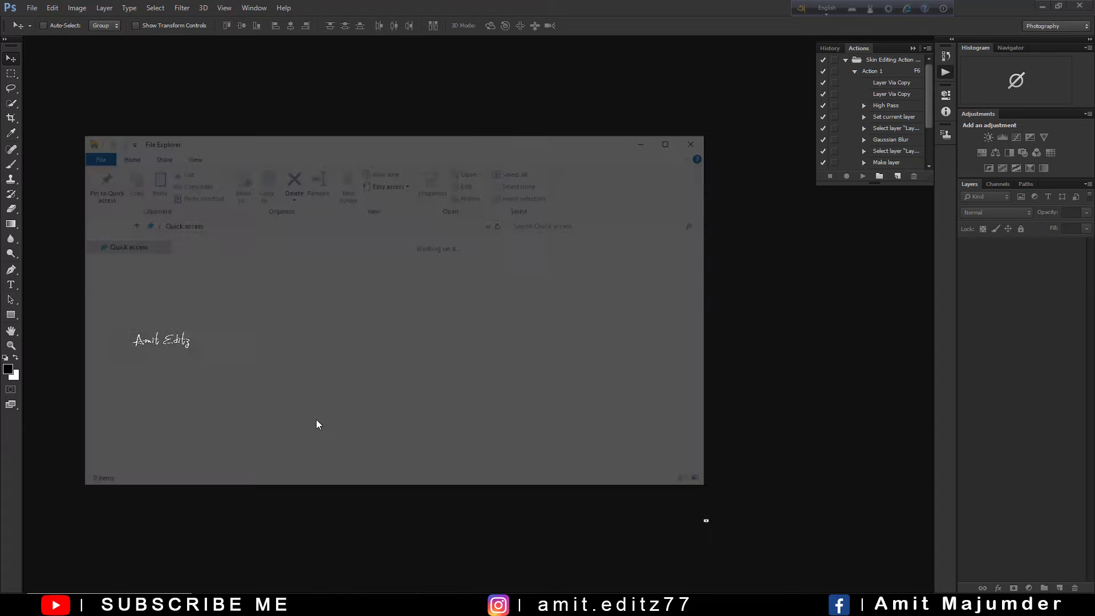
scroll(143, 456, down, 5)
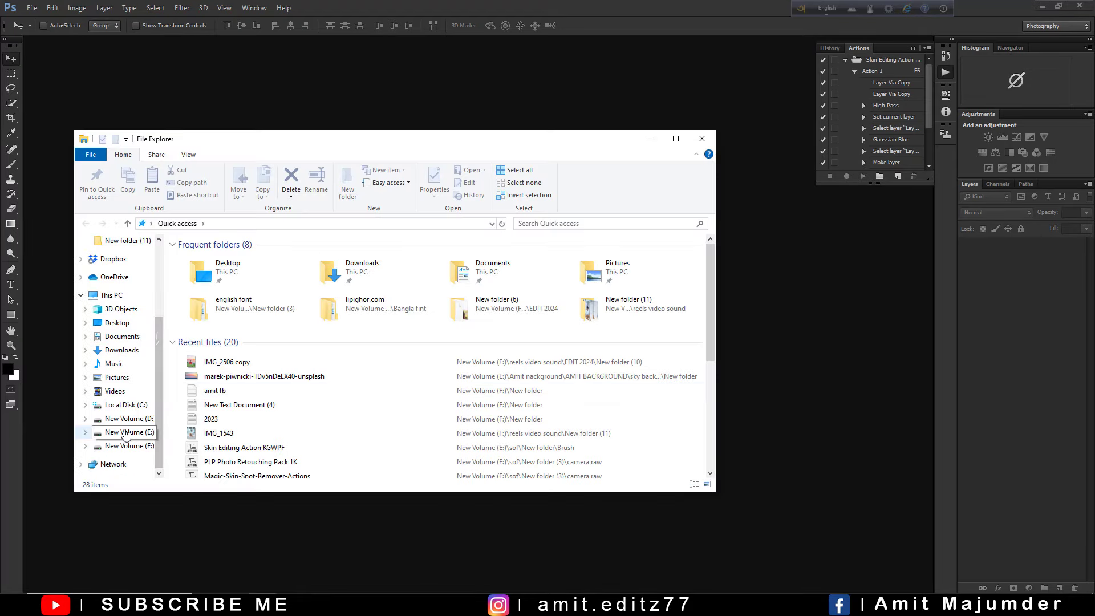
click(126, 445)
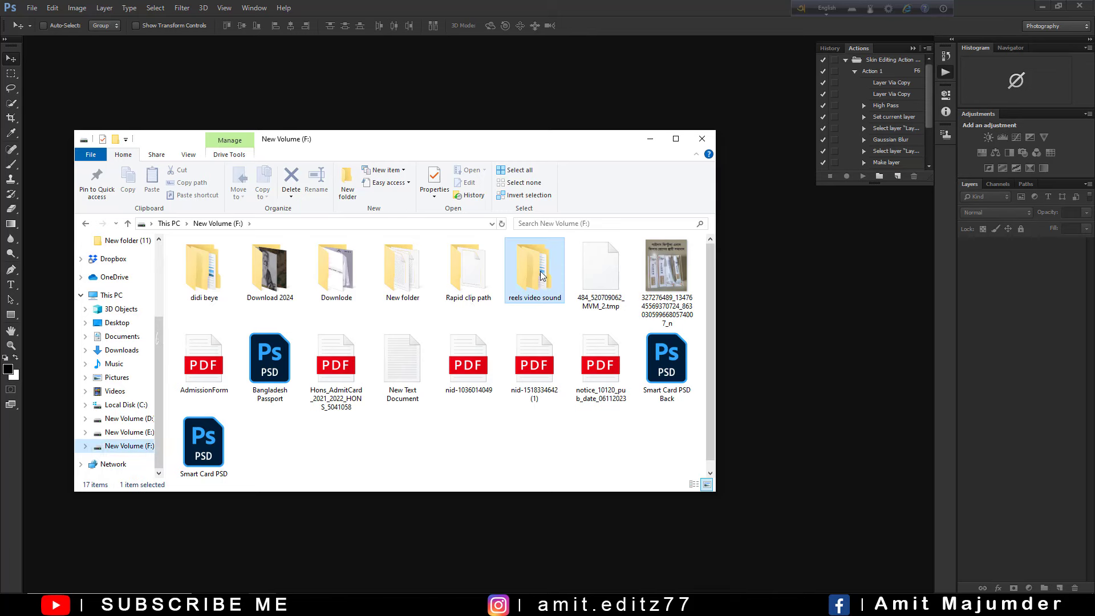
double_click(534, 268)
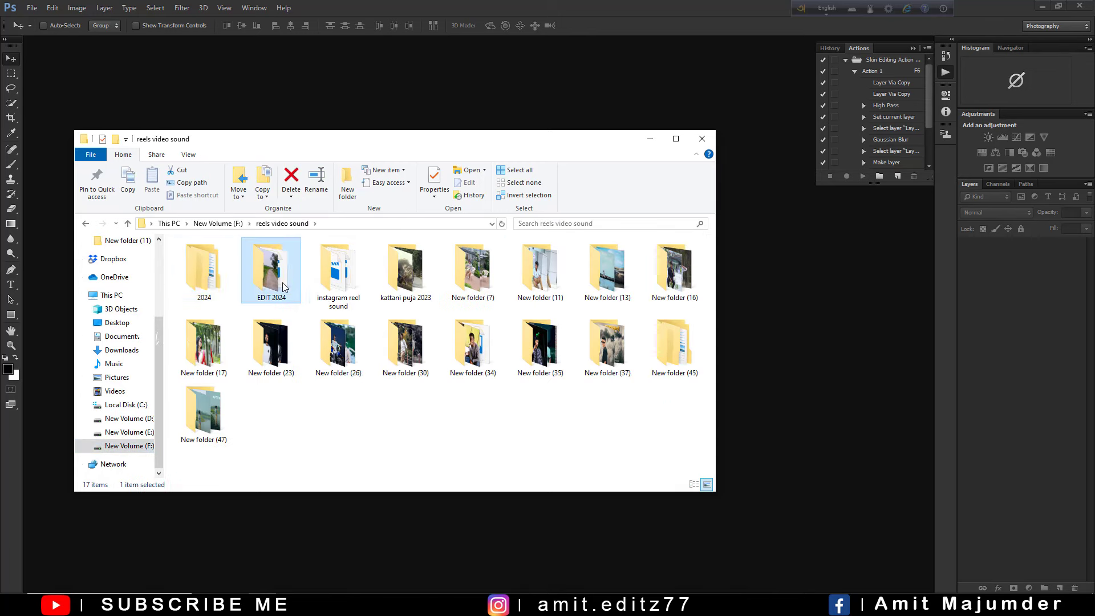
double_click(251, 279)
double_click(656, 323)
scroll(515, 310, down, 5)
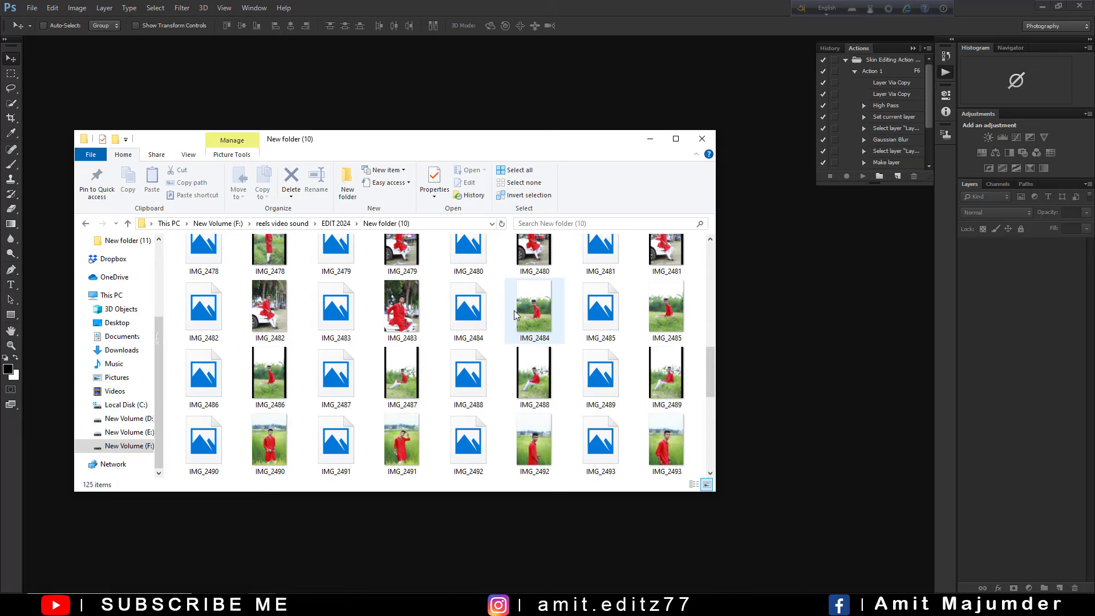
scroll(437, 359, down, 2)
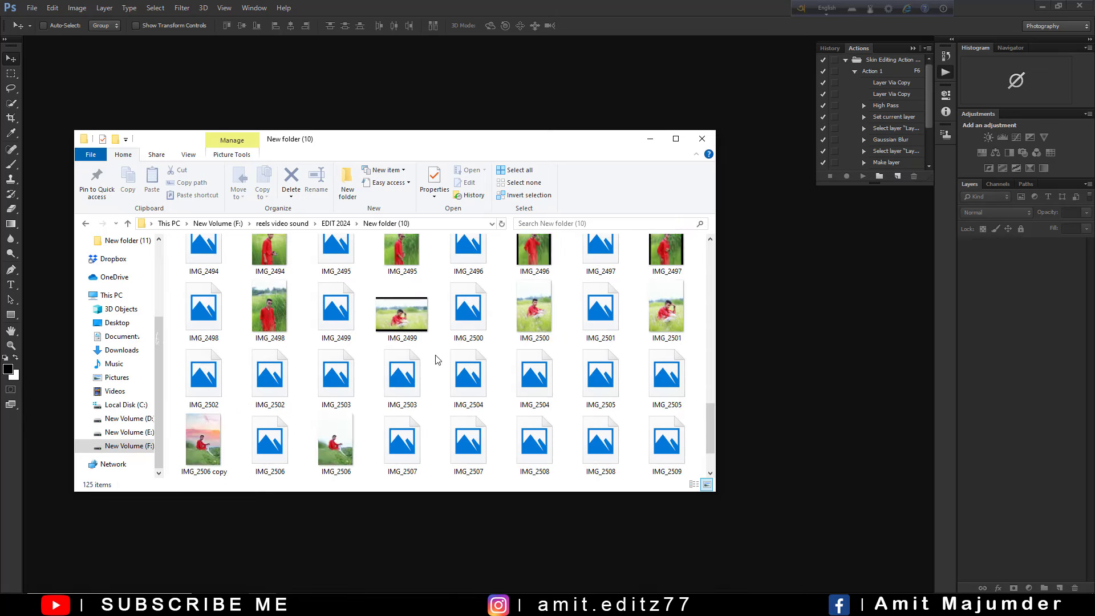
drag(204, 442, 781, 372)
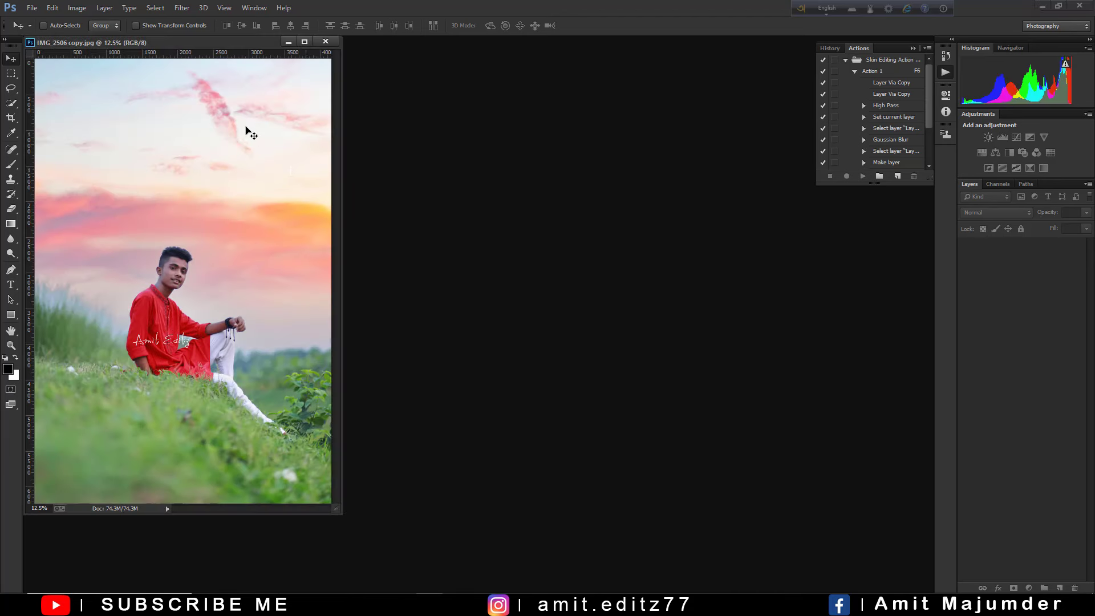
Dock the photo as a tab and duplicate the Background layer
click(305, 41)
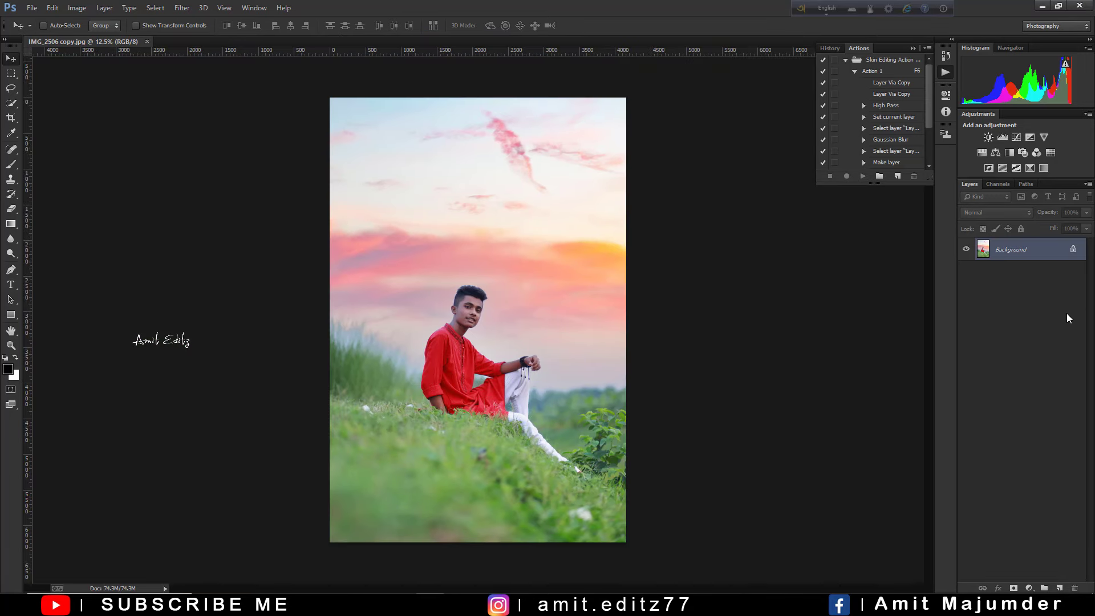
drag(1052, 251, 1059, 587)
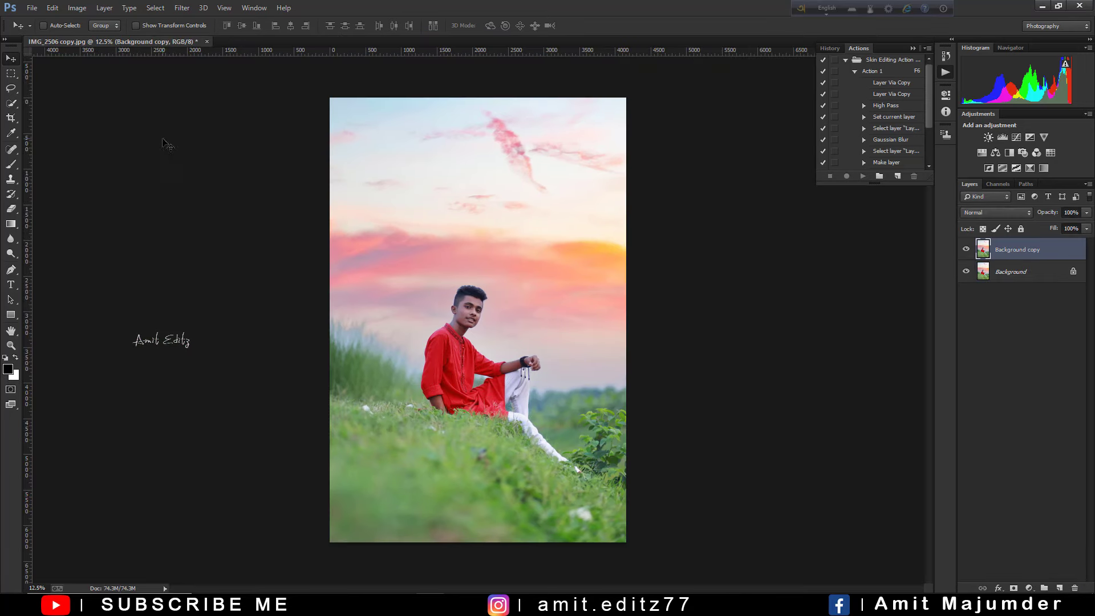
click(181, 8)
click(734, 249)
Switch to the Mixer Brush Tool with Wet 100%, Load 16% and Mix 100%
click(11, 164)
click(57, 193)
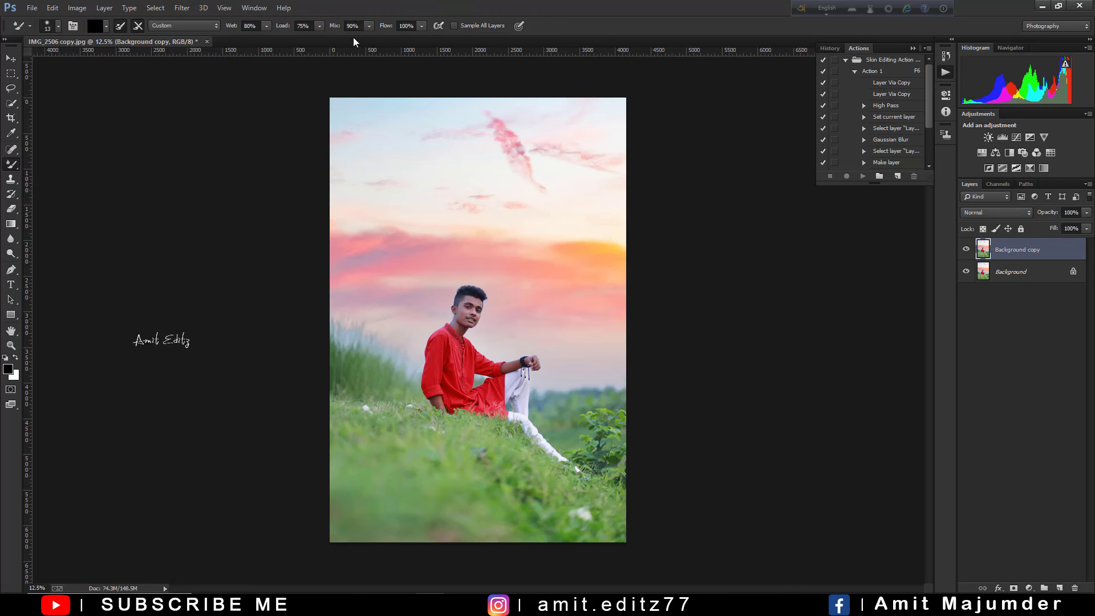
drag(353, 32, 382, 38)
drag(311, 29, 289, 37)
click(413, 239)
Resize the mixer brush to 94 px, then down to 68 px
scroll(478, 307, up, 2)
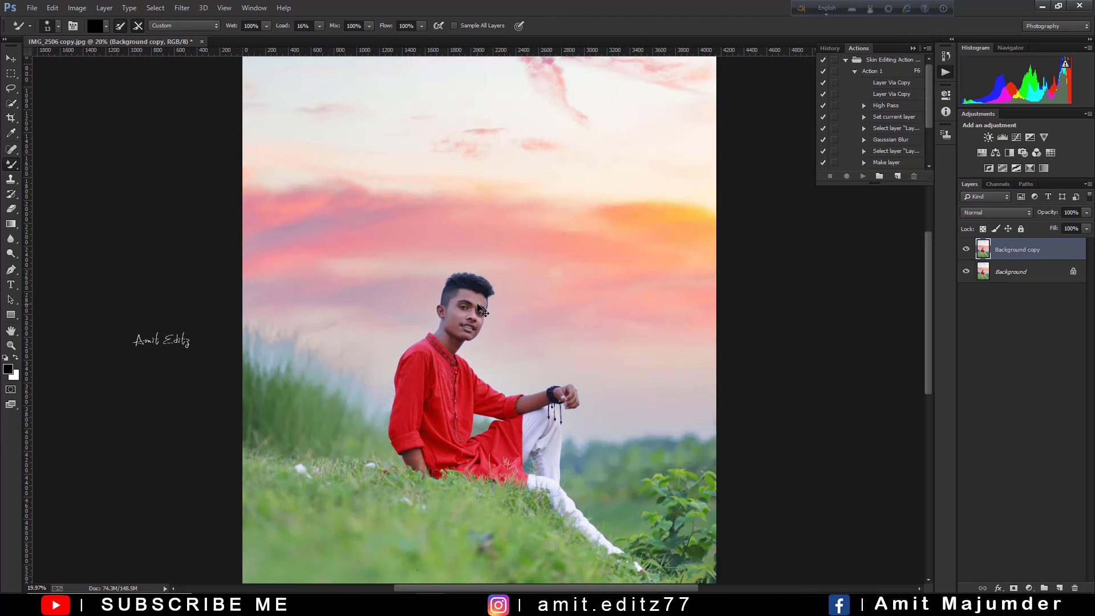
scroll(478, 308, up, 1)
scroll(478, 308, up, 3)
scroll(478, 304, up, 3)
scroll(468, 303, up, 1)
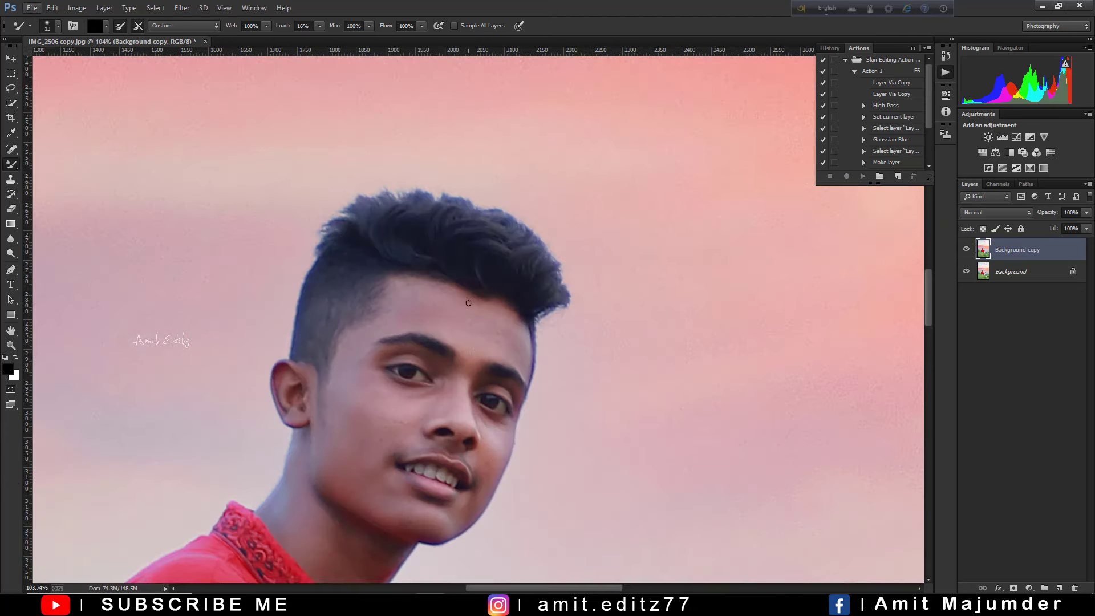
drag(388, 317, 406, 319)
scroll(525, 342, left, 3)
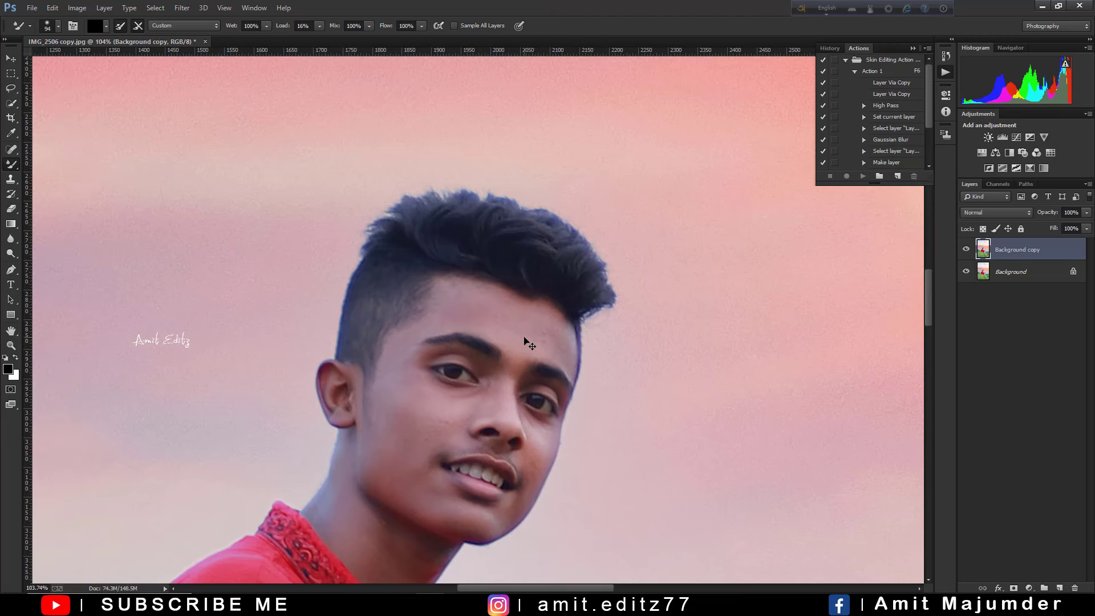
scroll(300, 223, down, 1)
scroll(501, 244, down, 2)
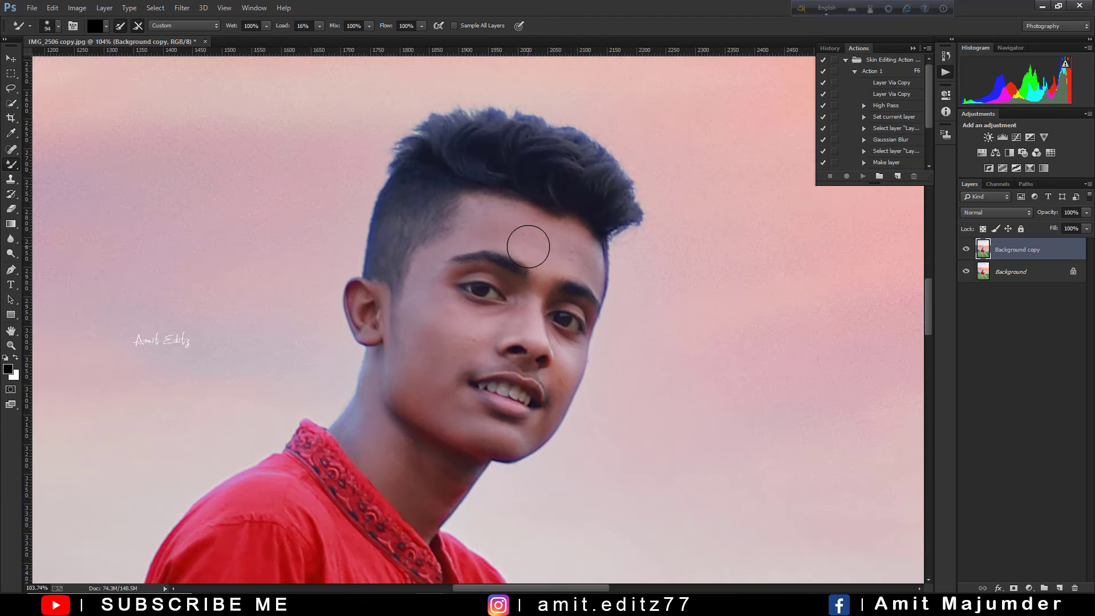
scroll(530, 251, left, 1)
scroll(526, 244, down, 1)
scroll(570, 251, left, 2)
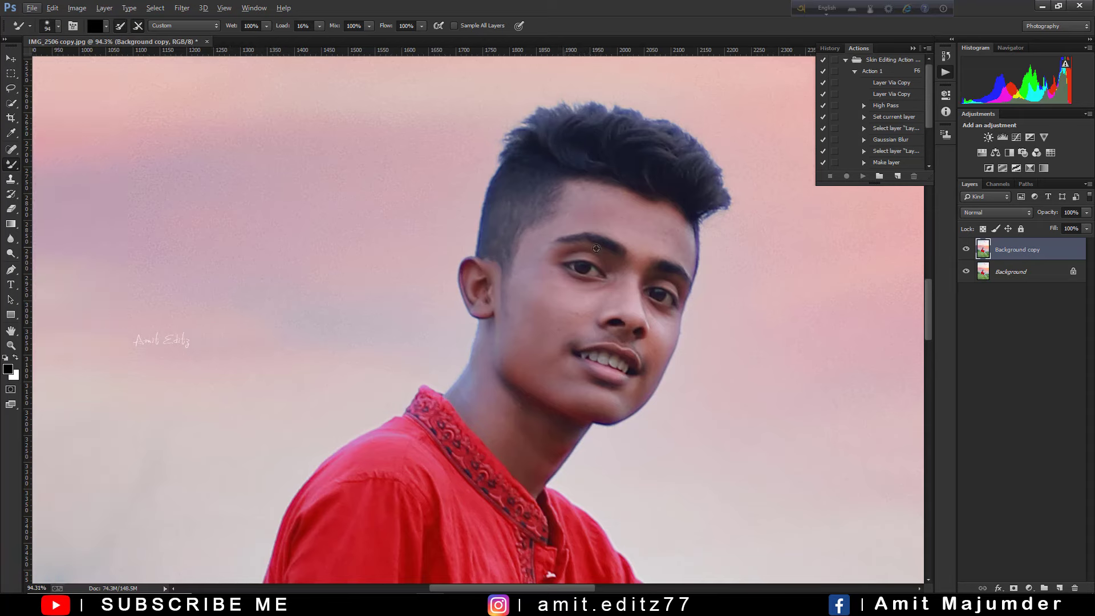
scroll(625, 248, up, 1)
scroll(625, 247, up, 1)
drag(632, 221, 616, 222)
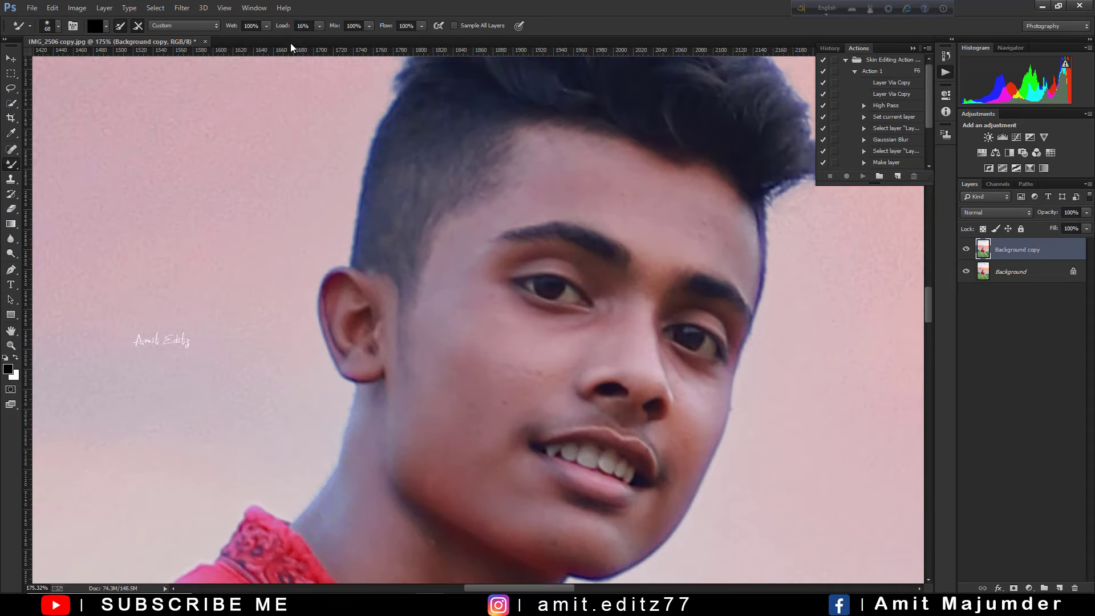
Scrub the mixer brush Wet down to 16% and Load to 10% in the options bar
drag(231, 26, 196, 26)
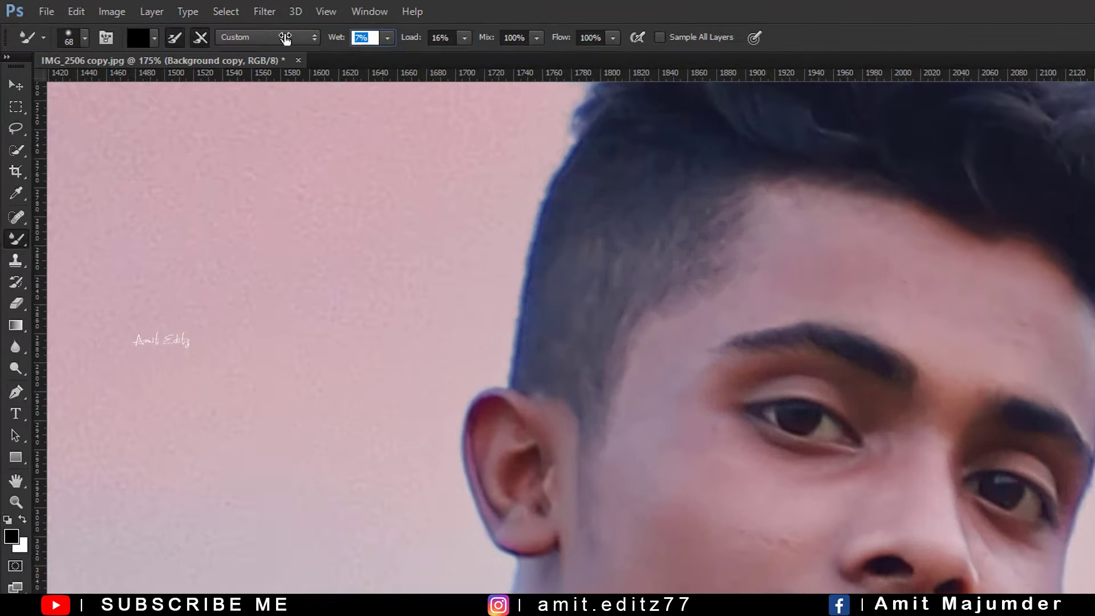
drag(285, 38, 307, 53)
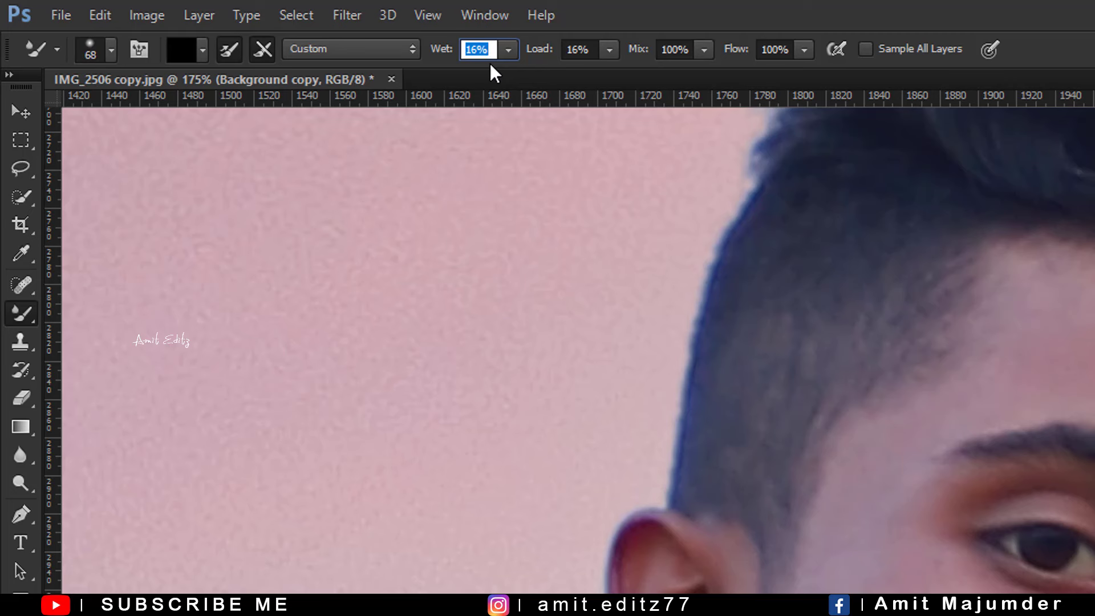
key(Up)
key(Up)
key(Up)
key(Return)
drag(579, 59, 573, 59)
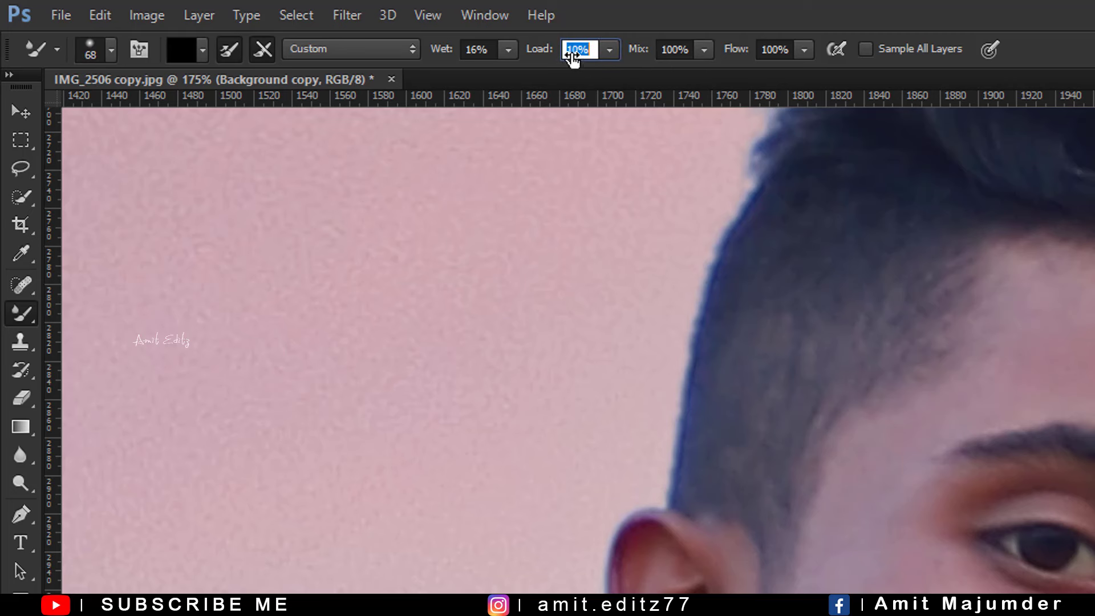
key(Return)
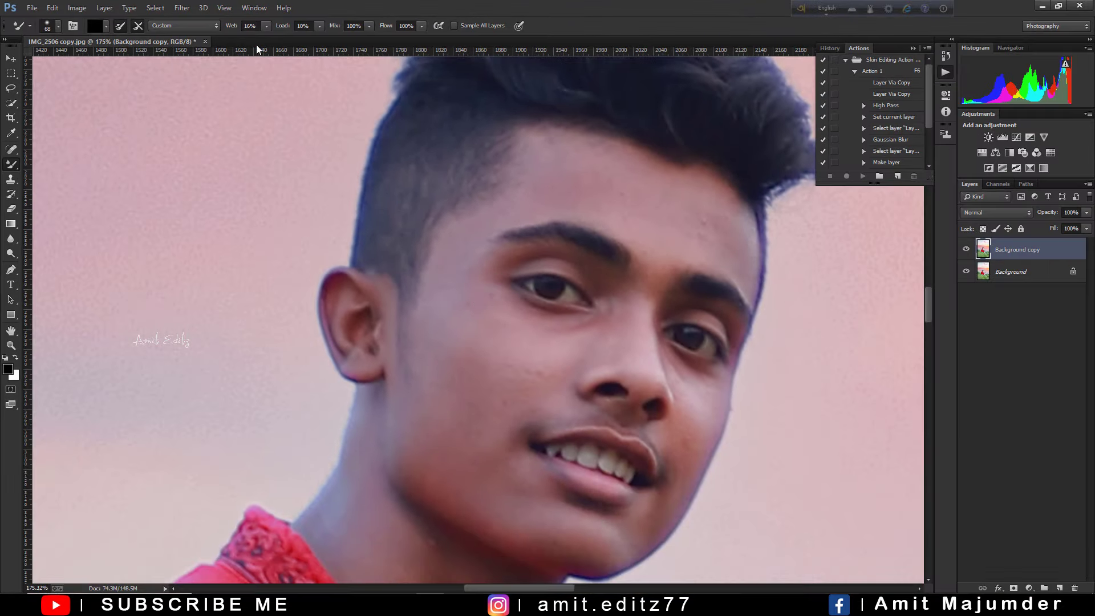
Lower the brush Load to 8% and smooth forehead, nose, mouth and chin, resizing as needed
click(308, 32)
key(Down)
key(Down)
alt+right_click(611, 208)
key(alt)
key(])
key(])
key(])
key(])
key([)
key([)
key([)
scroll(694, 444, down, 3)
key(])
key(])
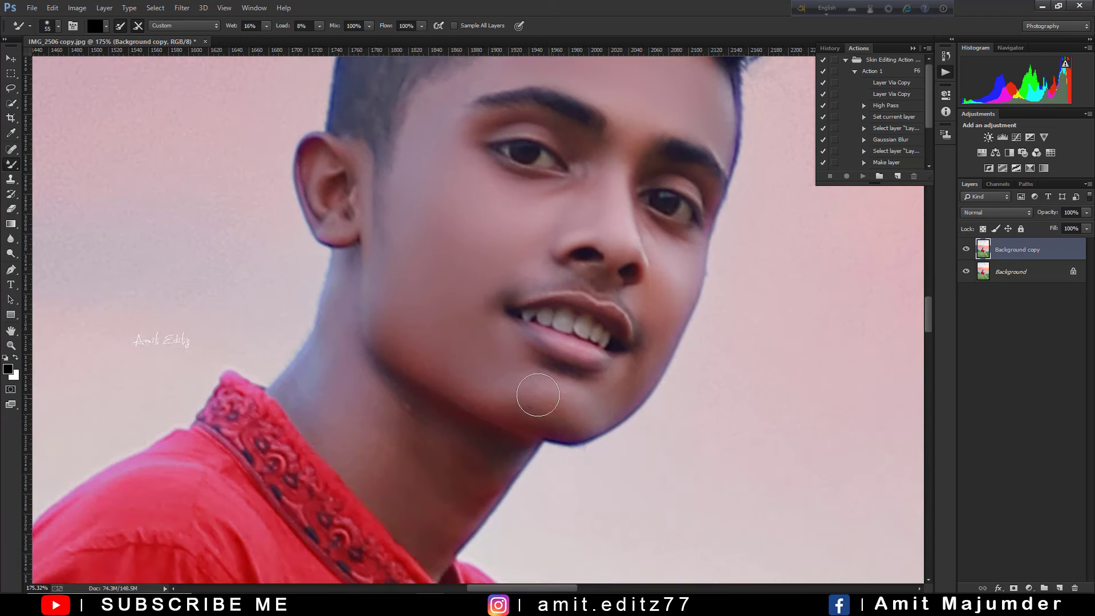
scroll(346, 245, down, 2)
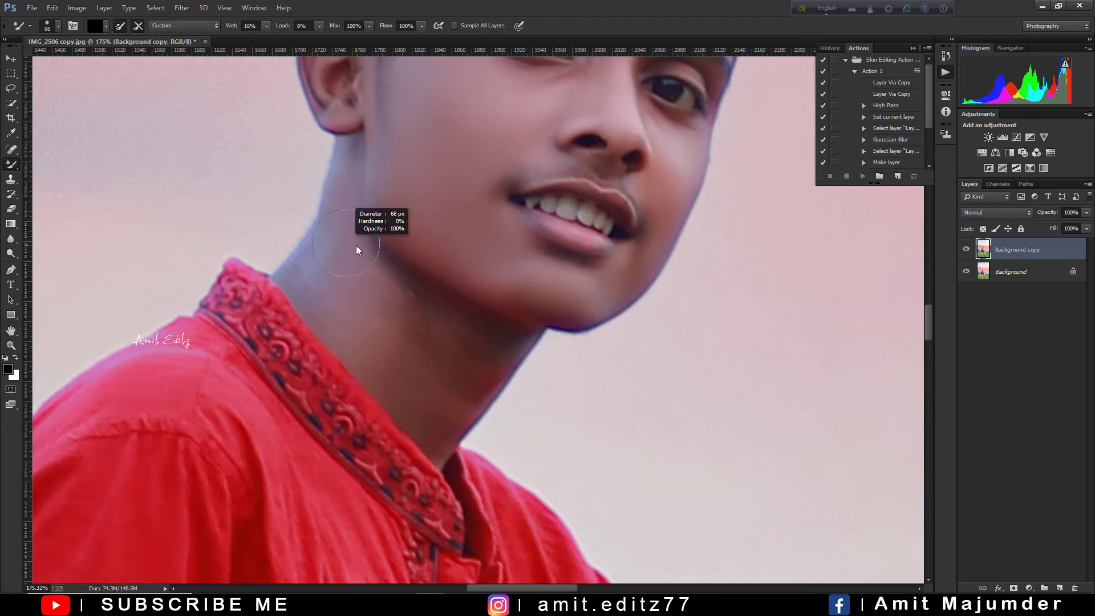
key([)
key([)
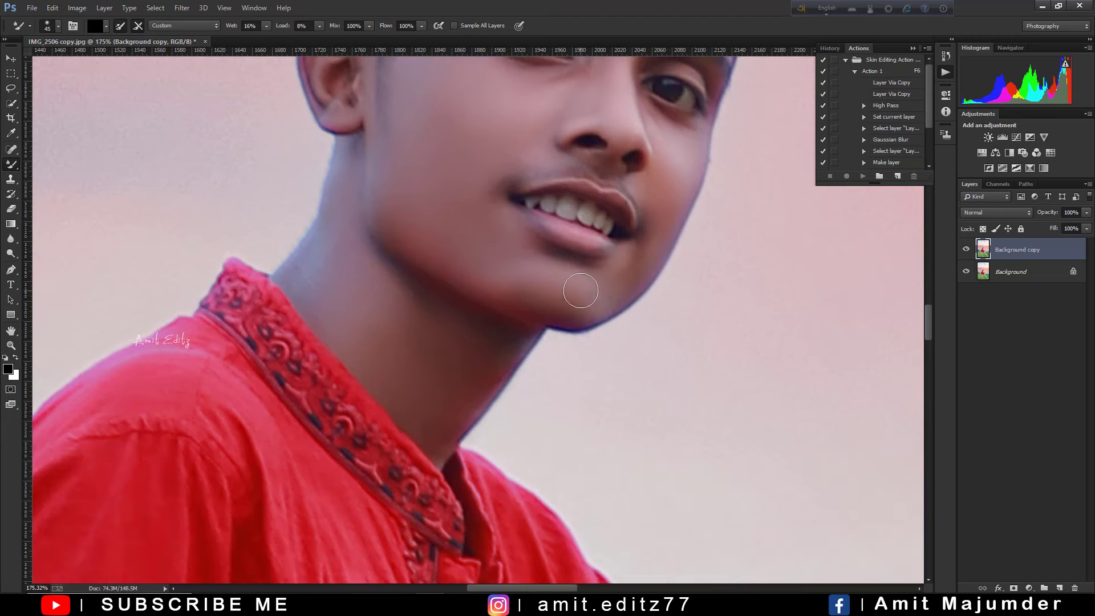
scroll(576, 452, up, 5)
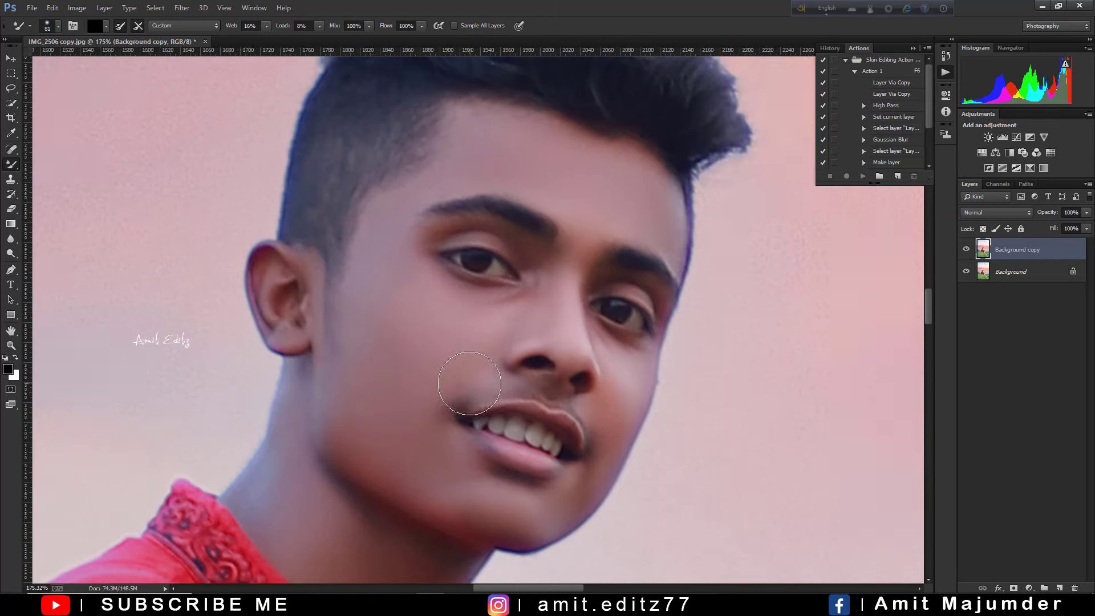
Move over to the forearm, smooth its skin, then fit the whole photo on screen
mouse_move(465, 379)
mouse_down()
mouse_move(421, 122)
mouse_move(502, 125)
mouse_up()
scroll(690, 319, up, 4)
key(bracketright)
key(bracketright)
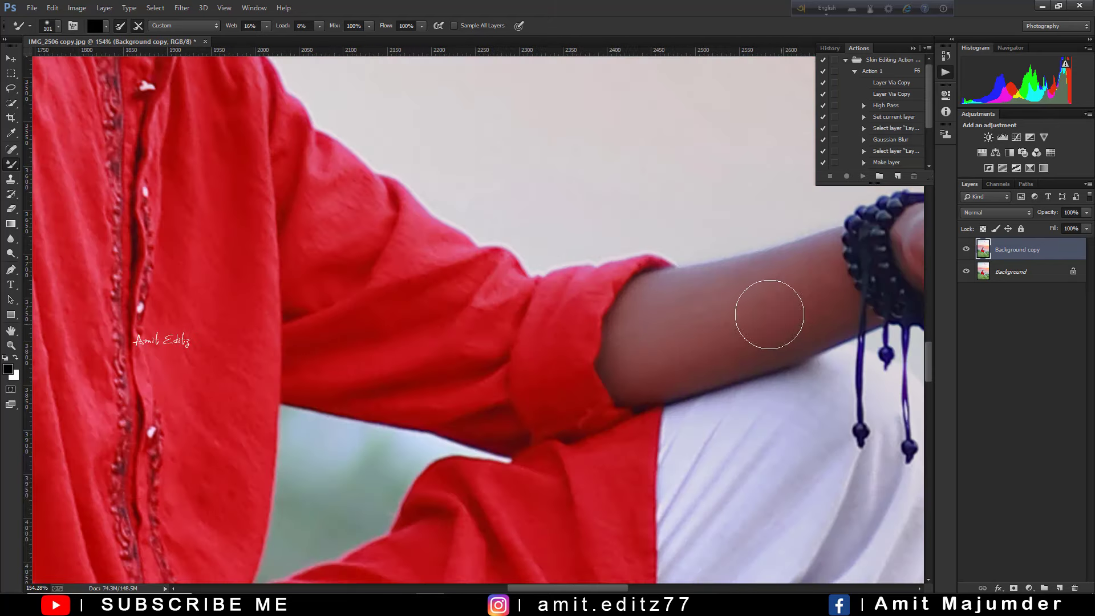
key(bracketleft)
key(bracketleft)
key(bracketleft)
scroll(814, 298, down, 5)
scroll(371, 360, up, 2)
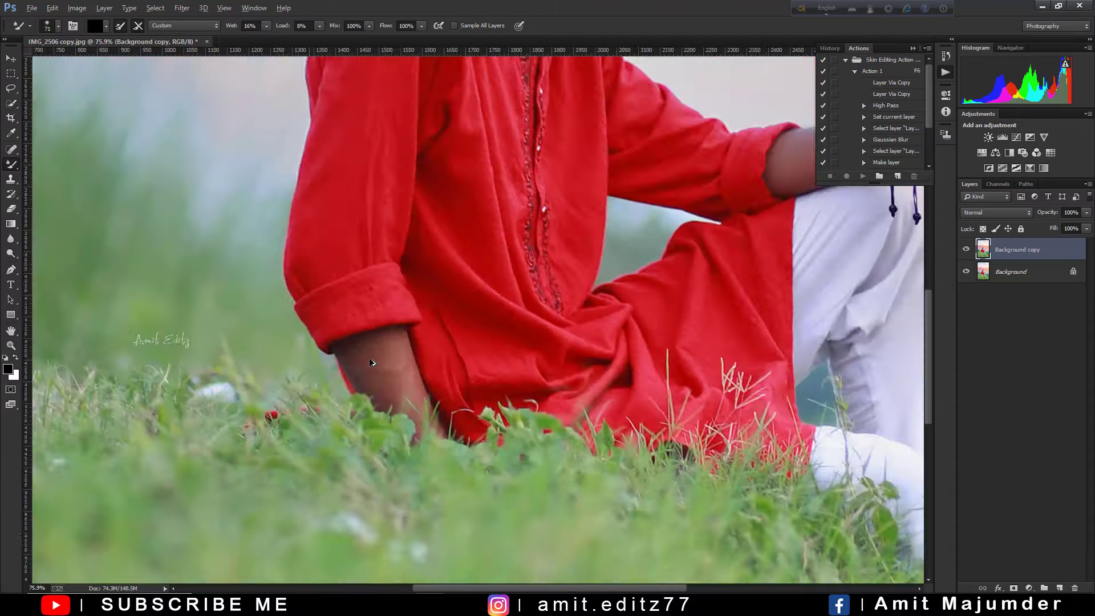
scroll(371, 362, up, 3)
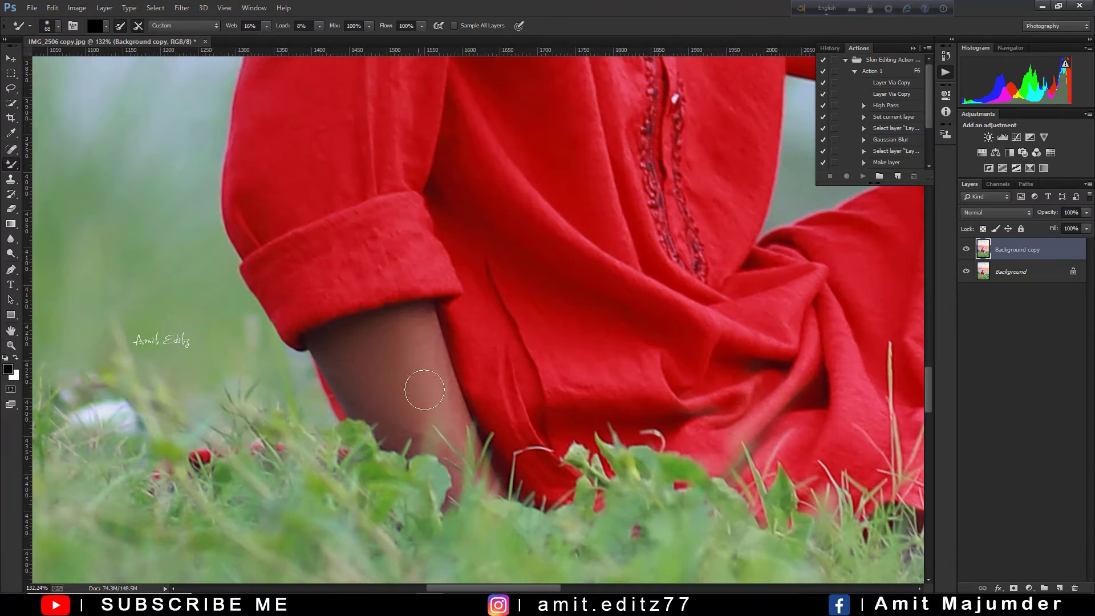
key(ctrl+0)
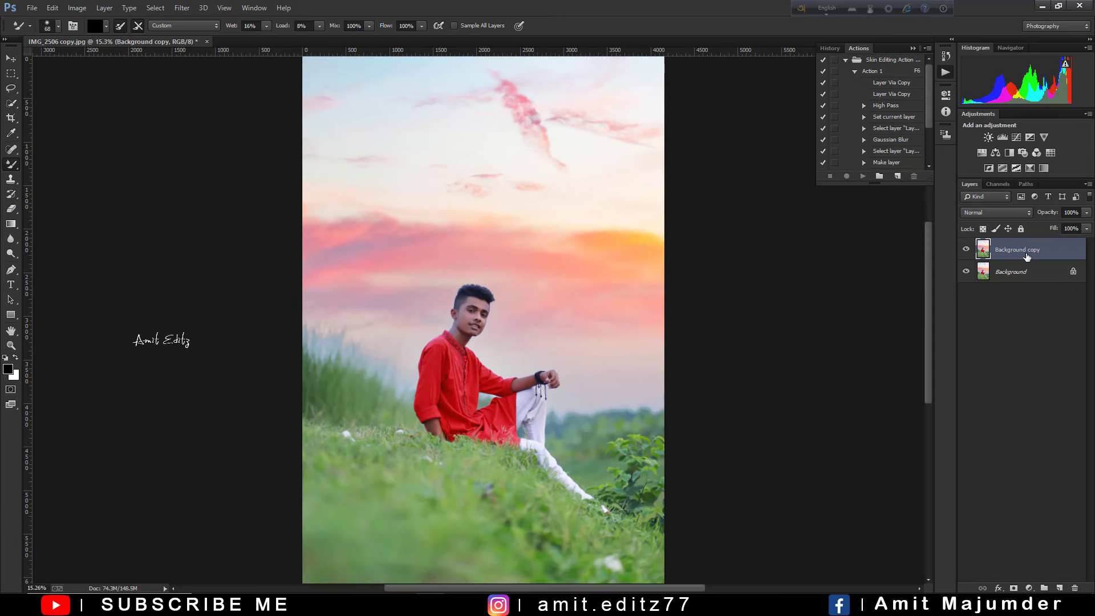
Duplicate Background copy as Background copy 2 and launch the Camera Raw Filter on it
drag(1026, 257, 1058, 587)
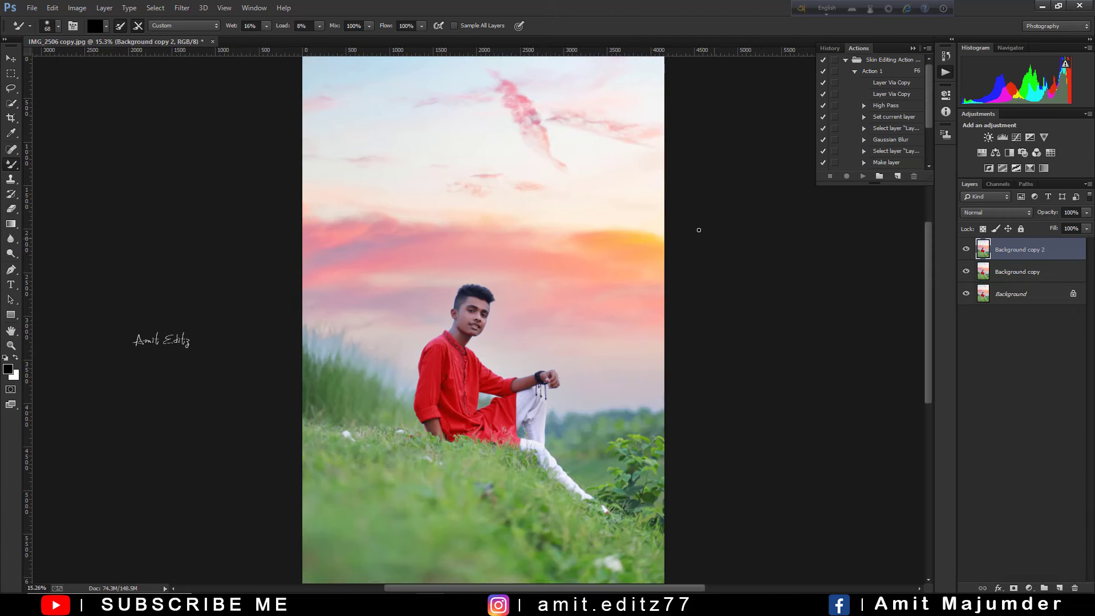
click(182, 8)
click(200, 76)
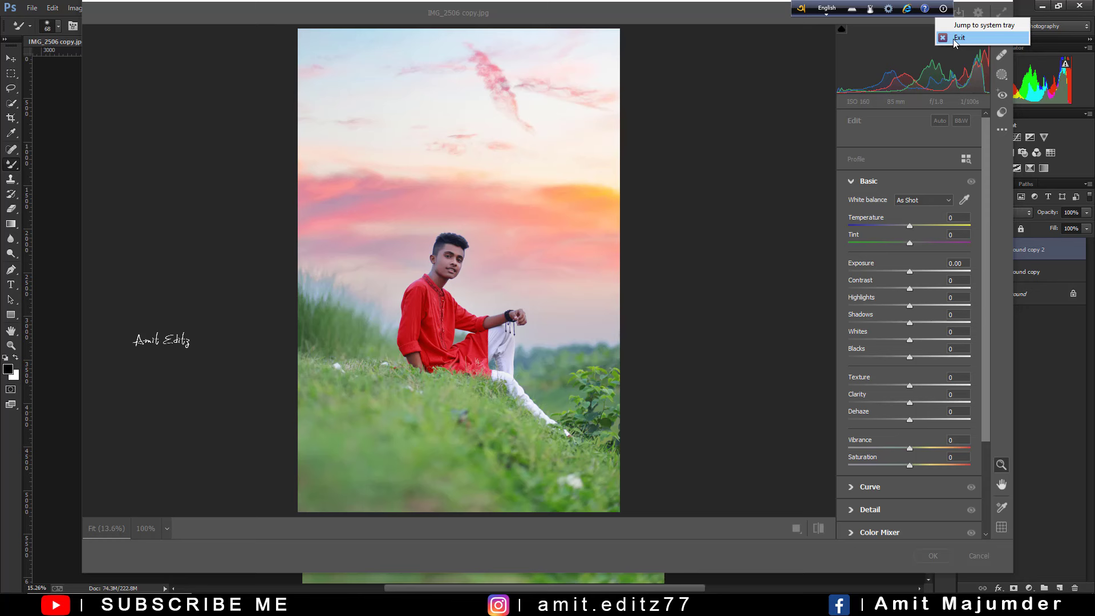
In the Basic panel, set Contrast +7, Shadows +51, Blacks +34, Temperature +3 and Tint -3
click(978, 12)
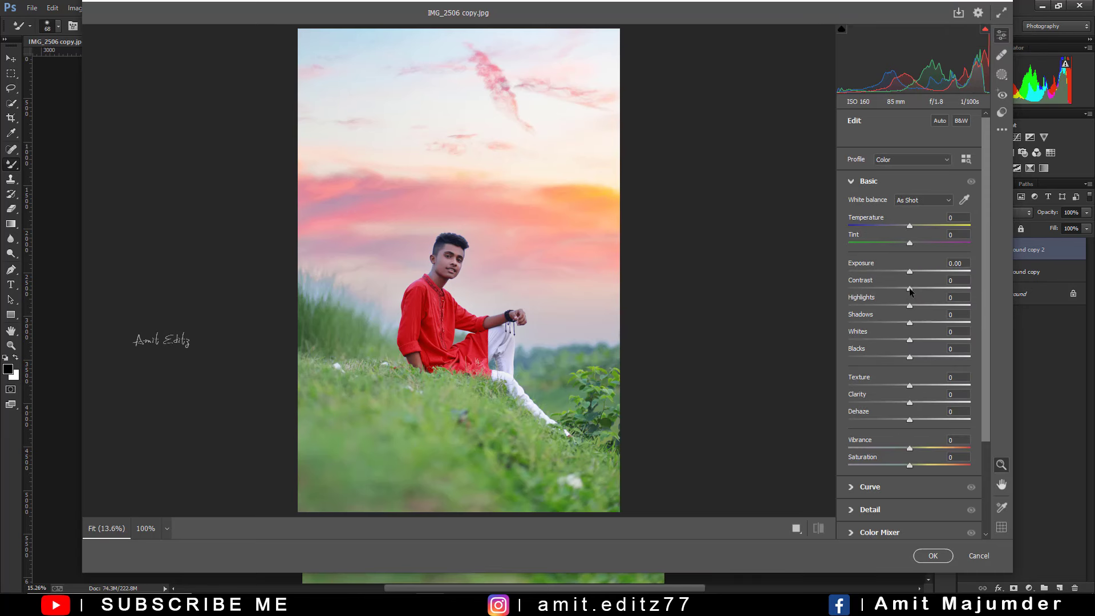
drag(911, 291, 941, 323)
drag(910, 357, 931, 355)
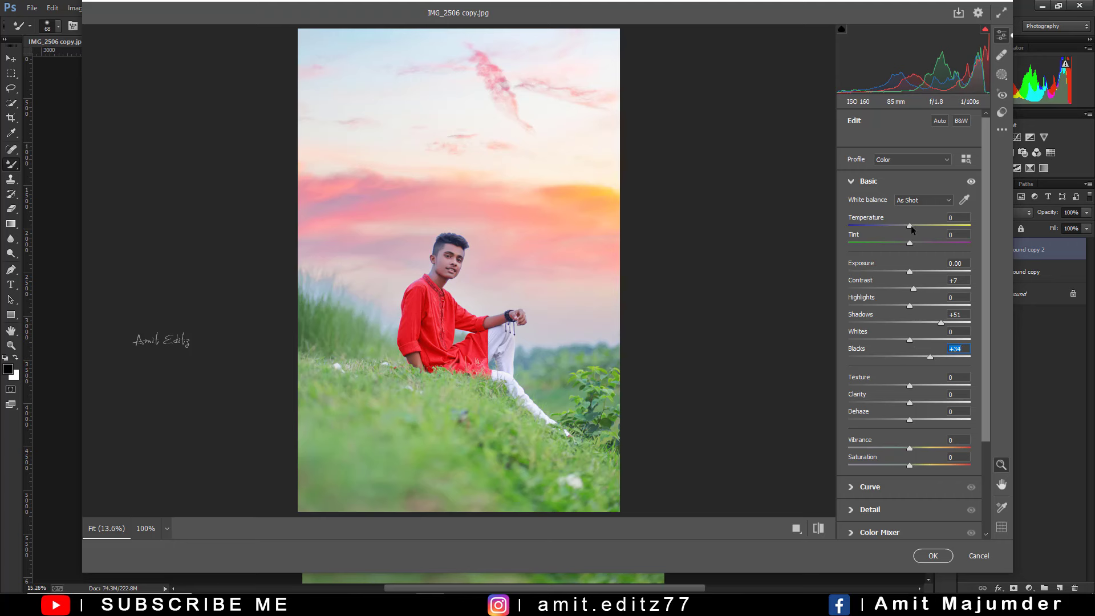
mouse_move(915, 225)
mouse_down()
mouse_move(898, 241)
mouse_move(920, 244)
mouse_move(905, 243)
mouse_up()
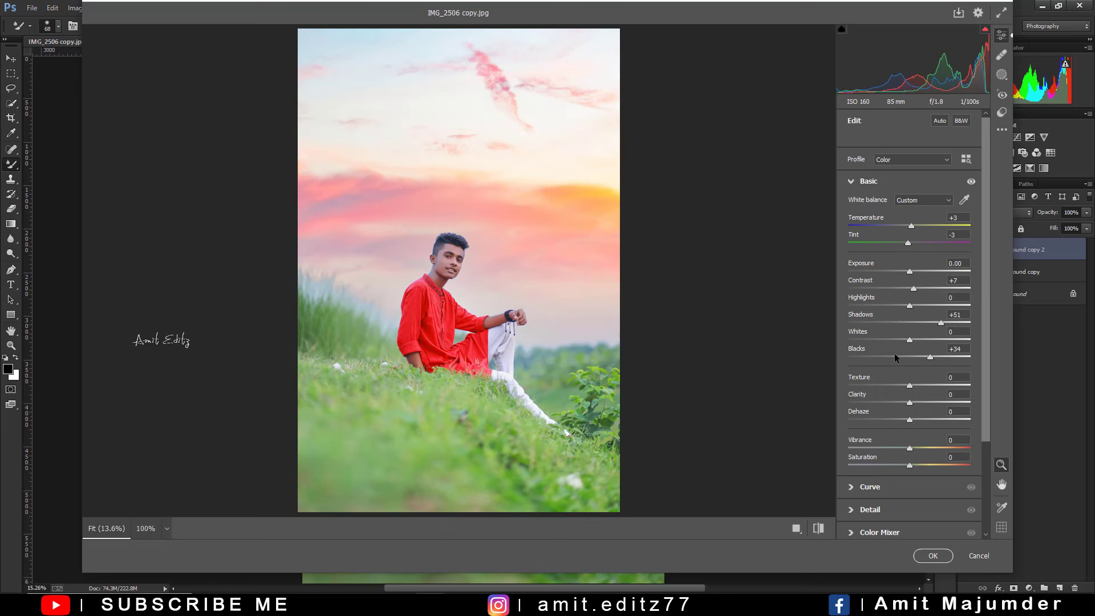
click(882, 533)
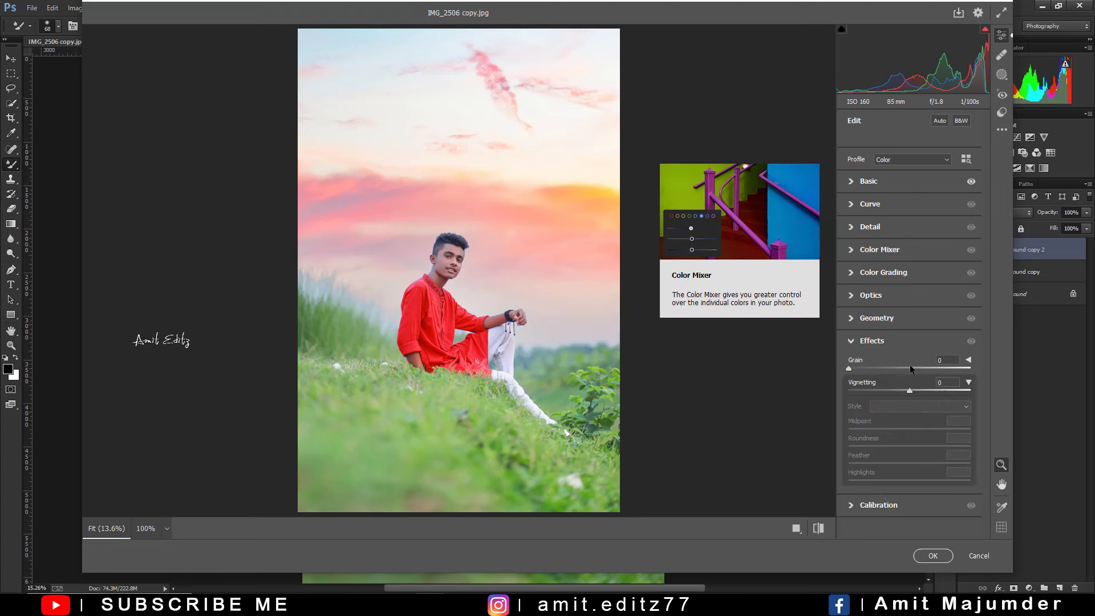
Raise the Oranges luminance to +12 in the Color Mixer to lift skin tones
click(904, 295)
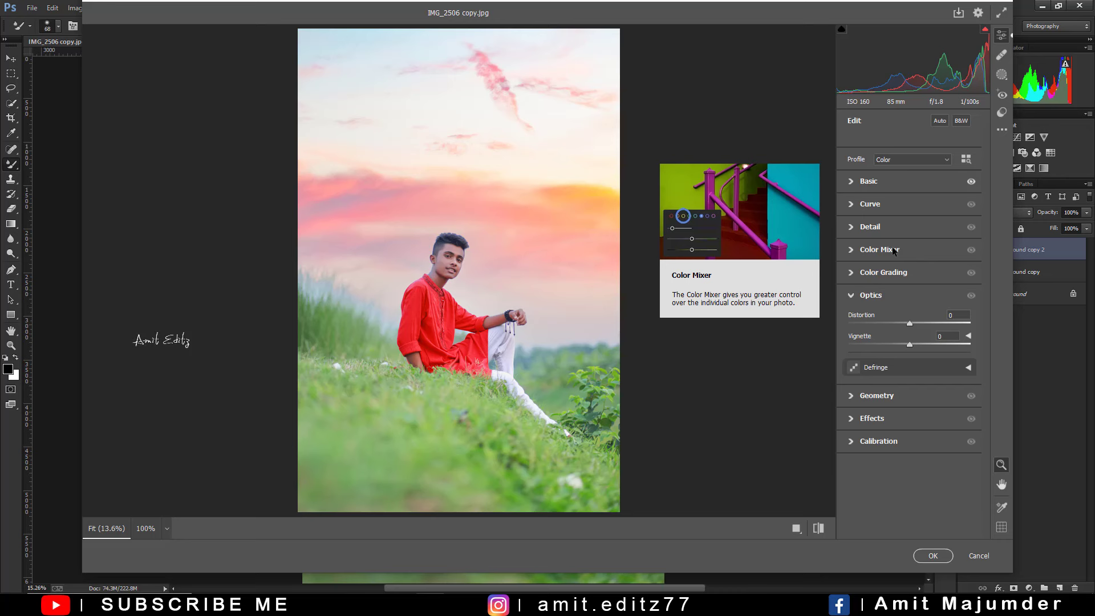
click(894, 250)
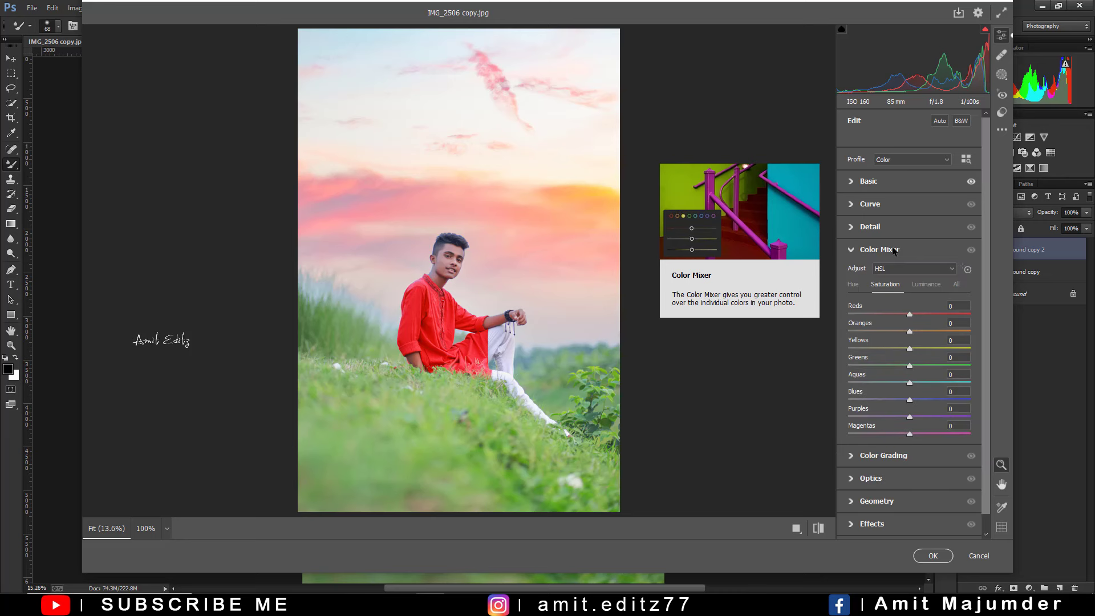
click(924, 284)
drag(909, 331, 916, 331)
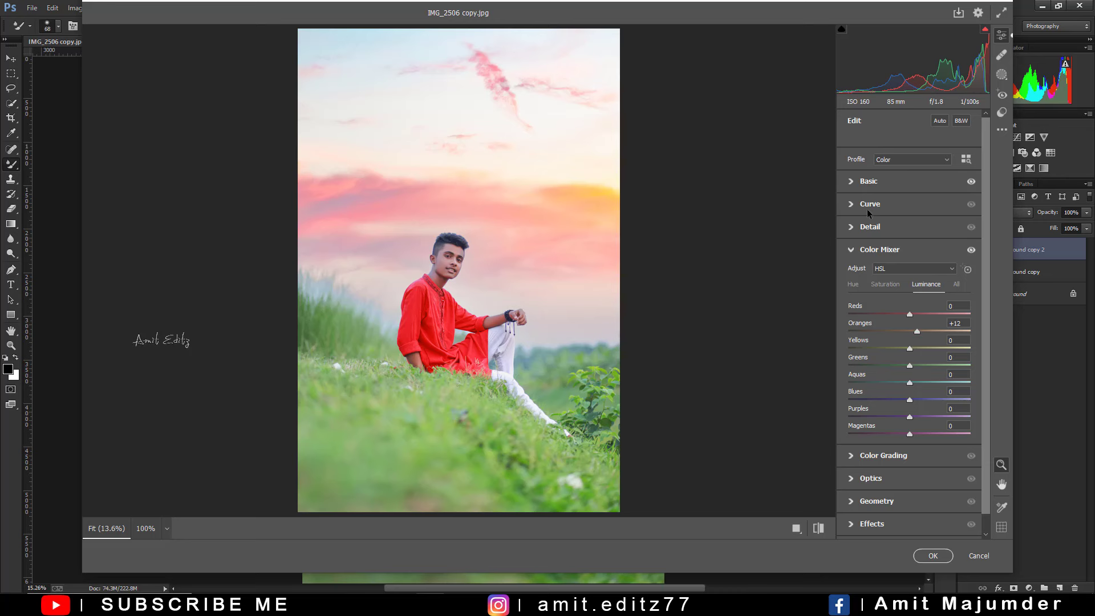
Set Calibration Red, Green and Blue primary hues to +3, -20 and -23
scroll(883, 513, down, 1)
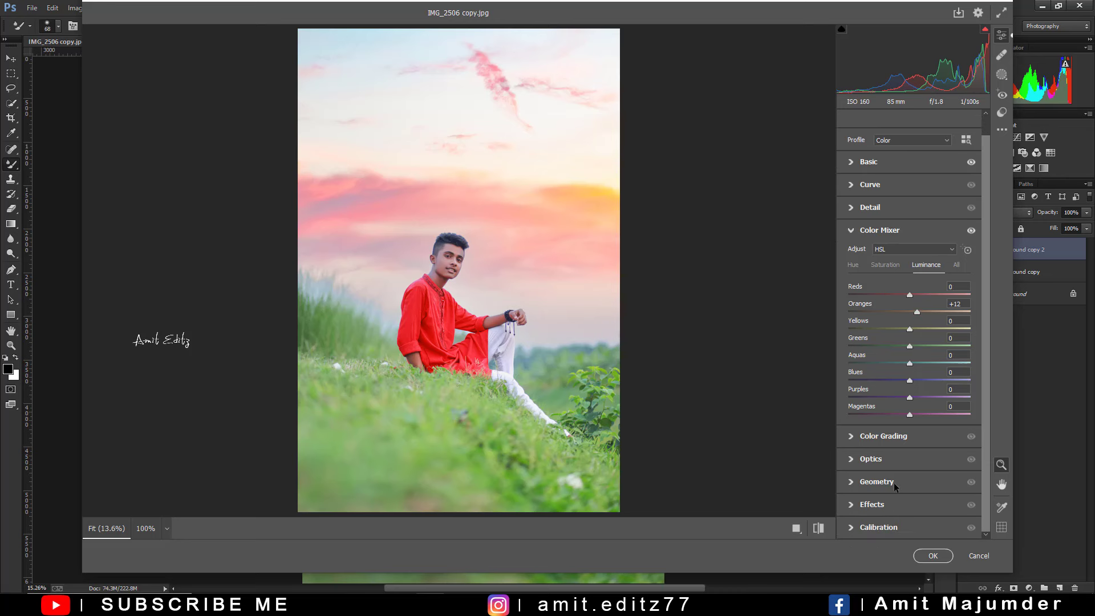
click(889, 527)
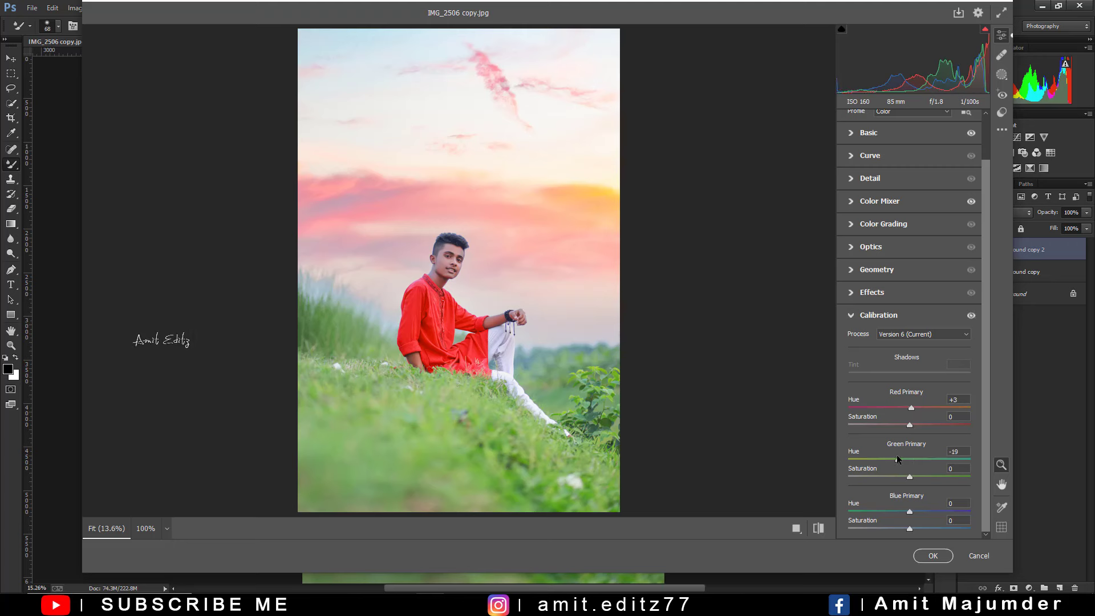
drag(897, 459, 919, 460)
mouse_move(901, 510)
mouse_down()
mouse_move(935, 511)
mouse_move(912, 512)
mouse_up()
scroll(875, 249, up, 2)
click(873, 248)
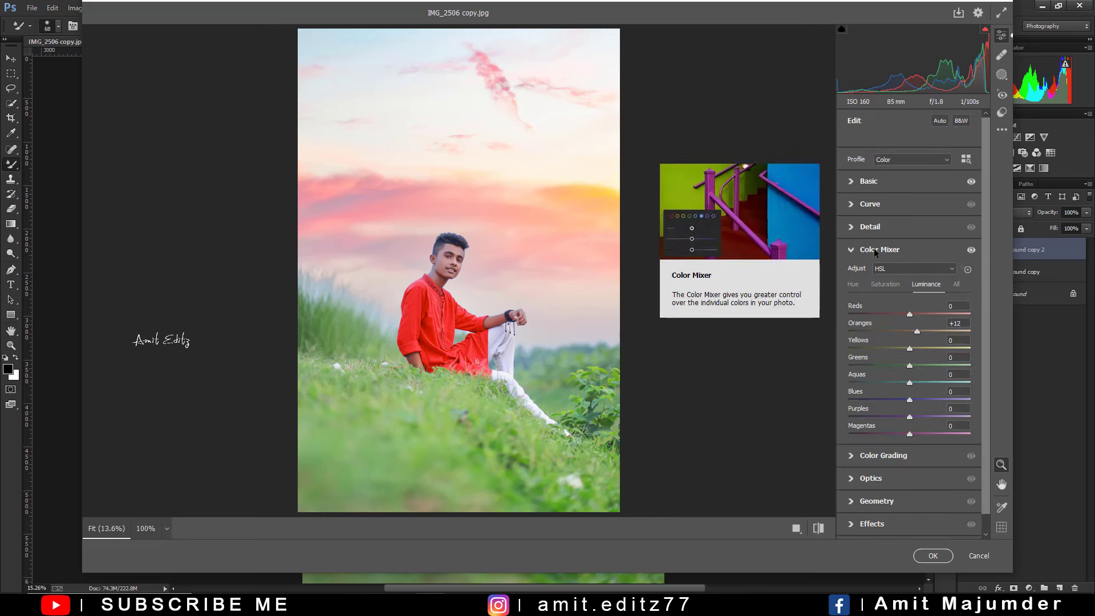
Shift the Yellows hue to +13 and the Greens hue to +24 to richen the grass
click(856, 286)
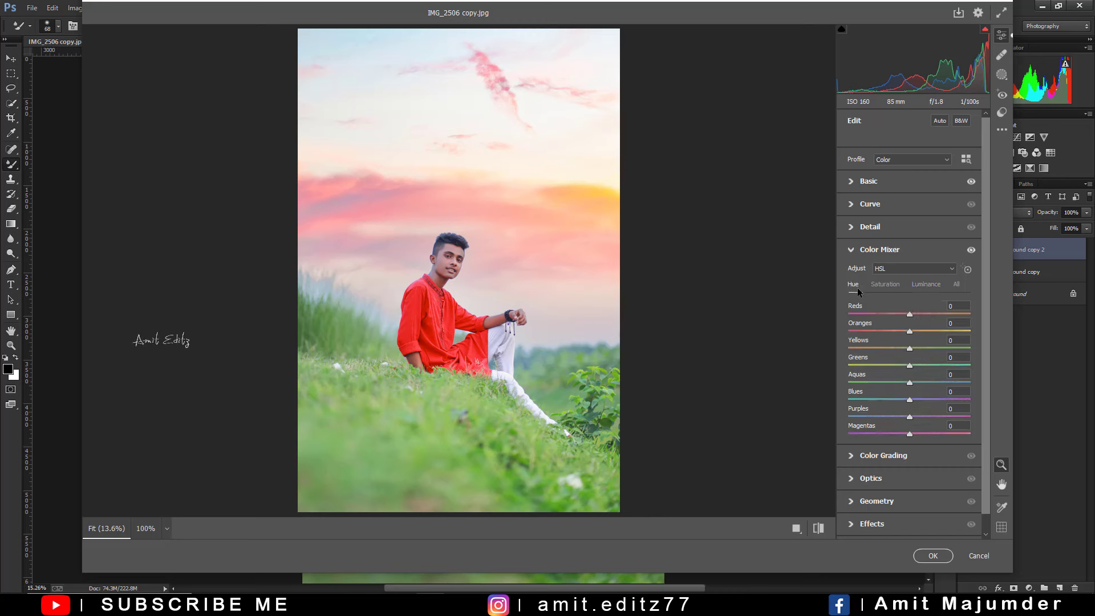
drag(910, 348, 925, 364)
mouse_move(910, 362)
mouse_down()
mouse_move(840, 349)
mouse_move(924, 366)
mouse_up()
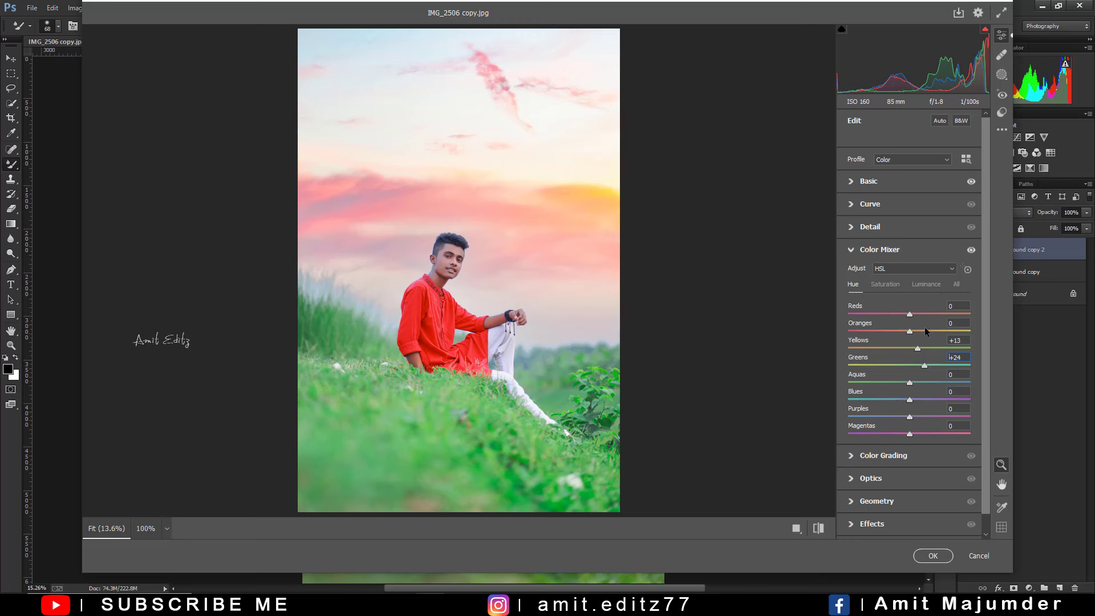
Darken the Greens luminance to -16 and the Yellows luminance to -13
click(926, 284)
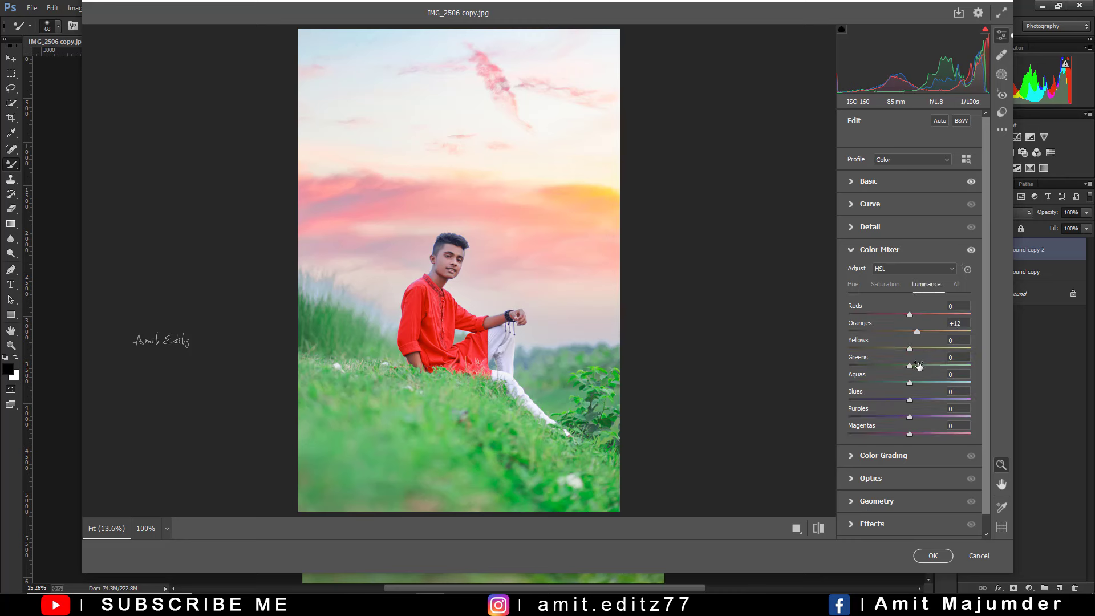
drag(918, 366, 900, 368)
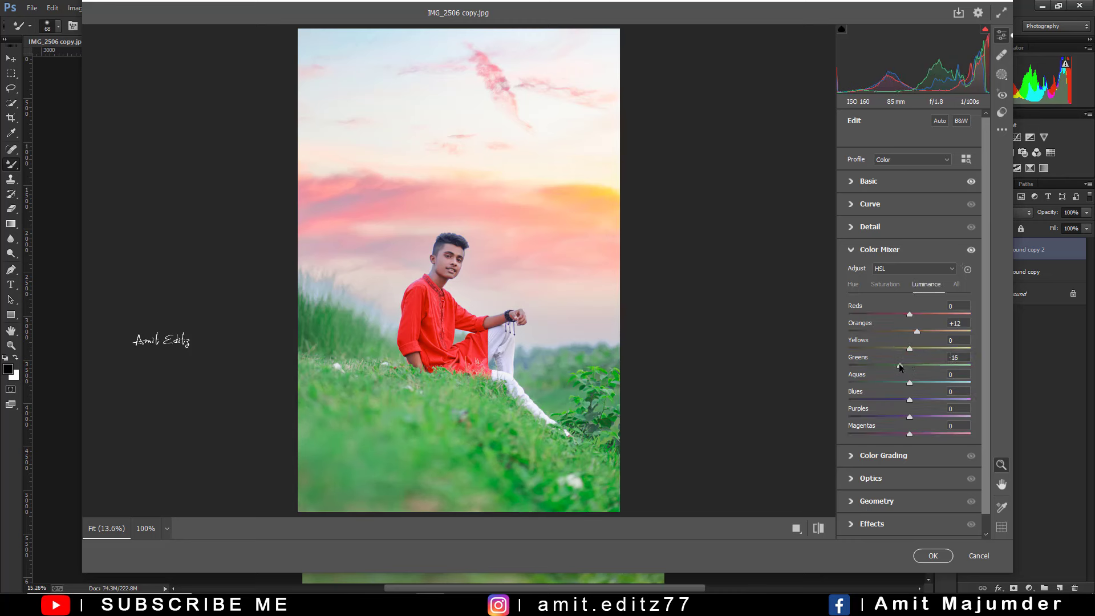
drag(909, 348, 900, 349)
click(1001, 74)
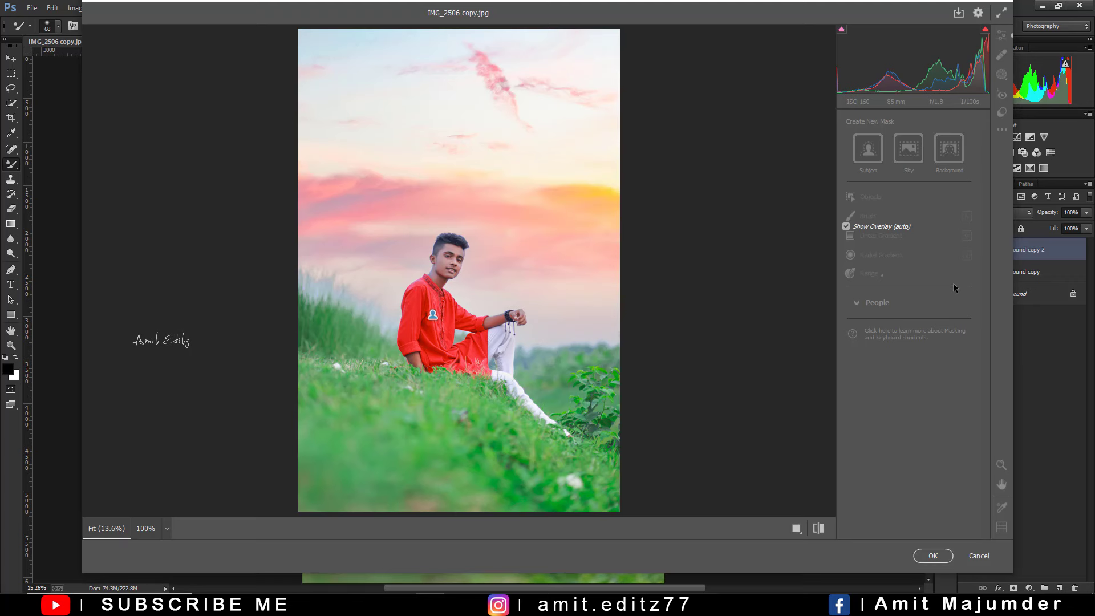
Give the Subject mask on the man Clarity -26 with the red overlay hidden
click(961, 250)
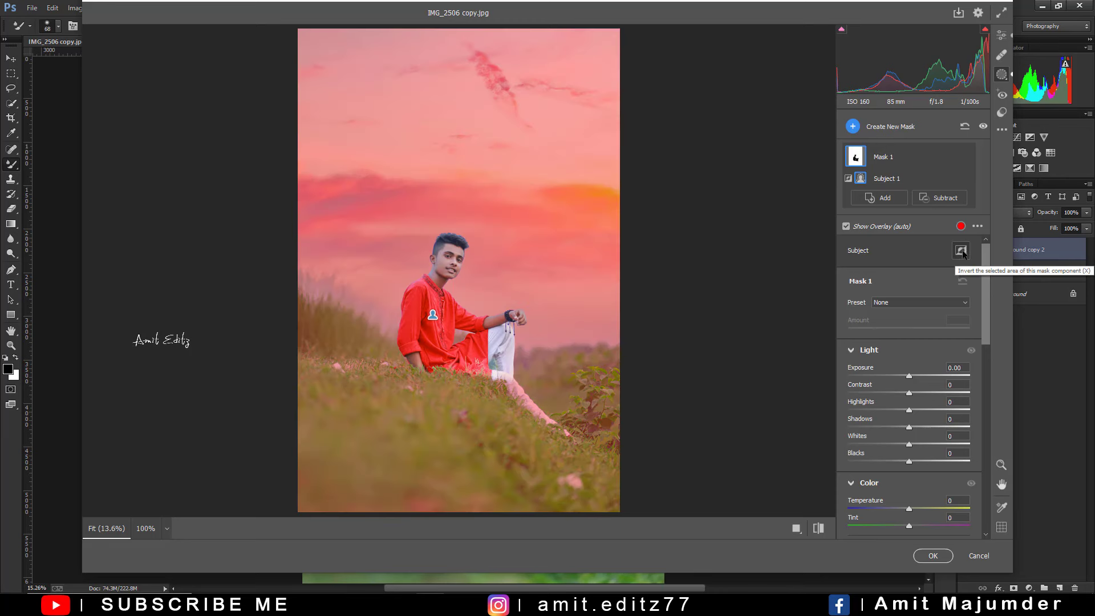
key(y)
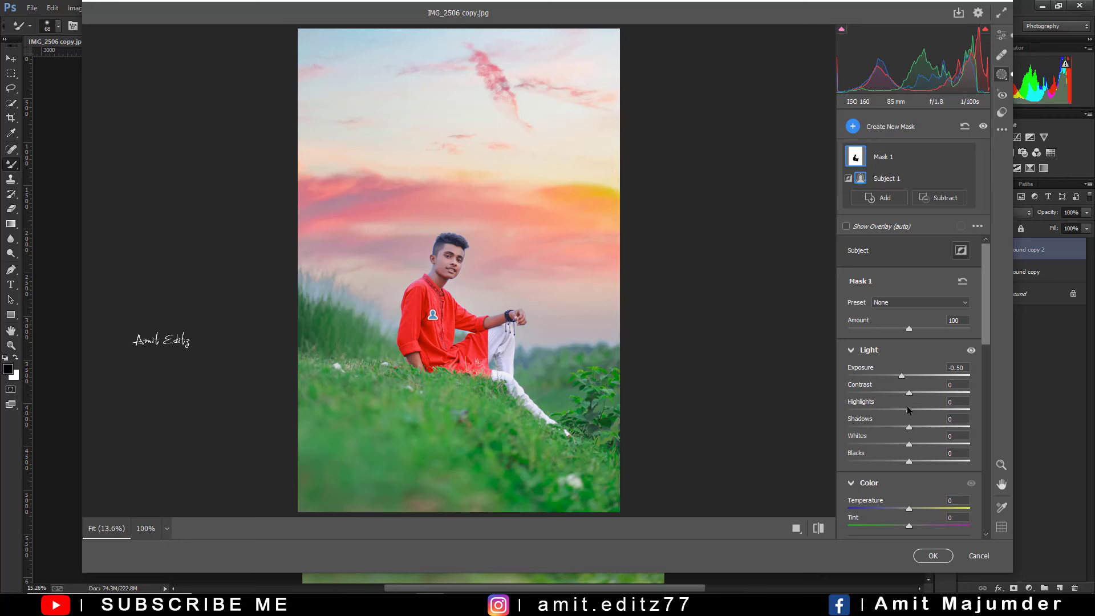
scroll(911, 448, down, 2)
scroll(911, 448, down, 2)
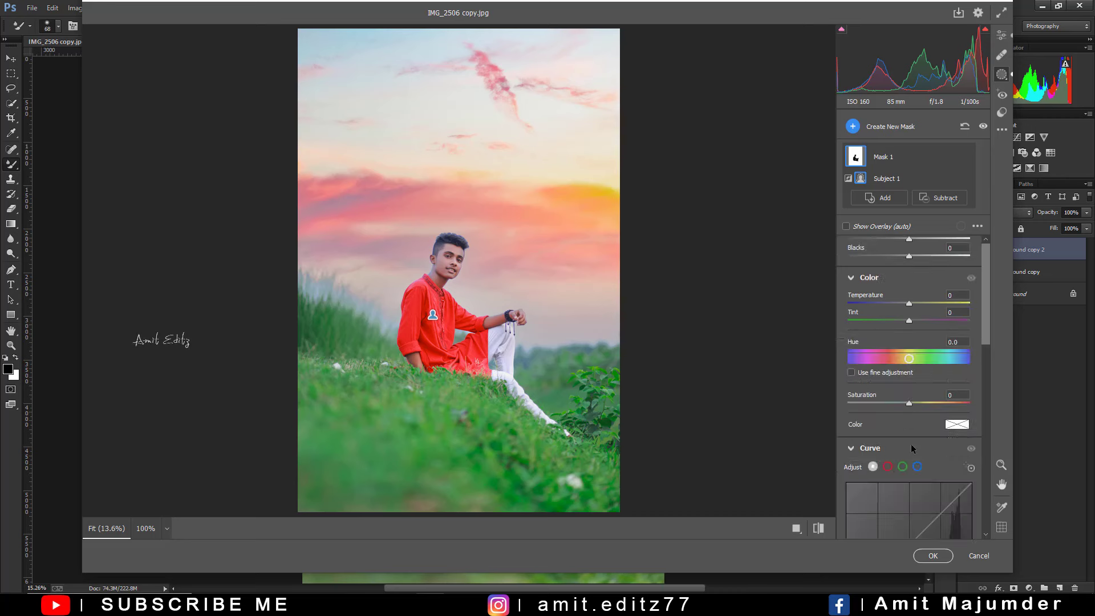
scroll(911, 448, down, 1)
scroll(912, 406, down, 1)
scroll(912, 404, down, 1)
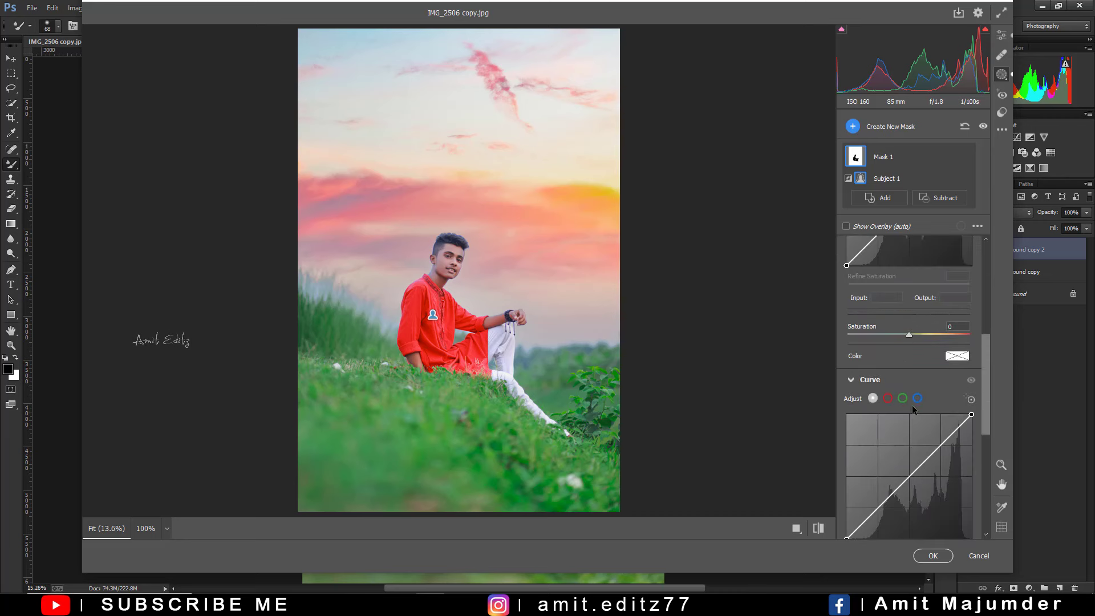
scroll(912, 406, down, 3)
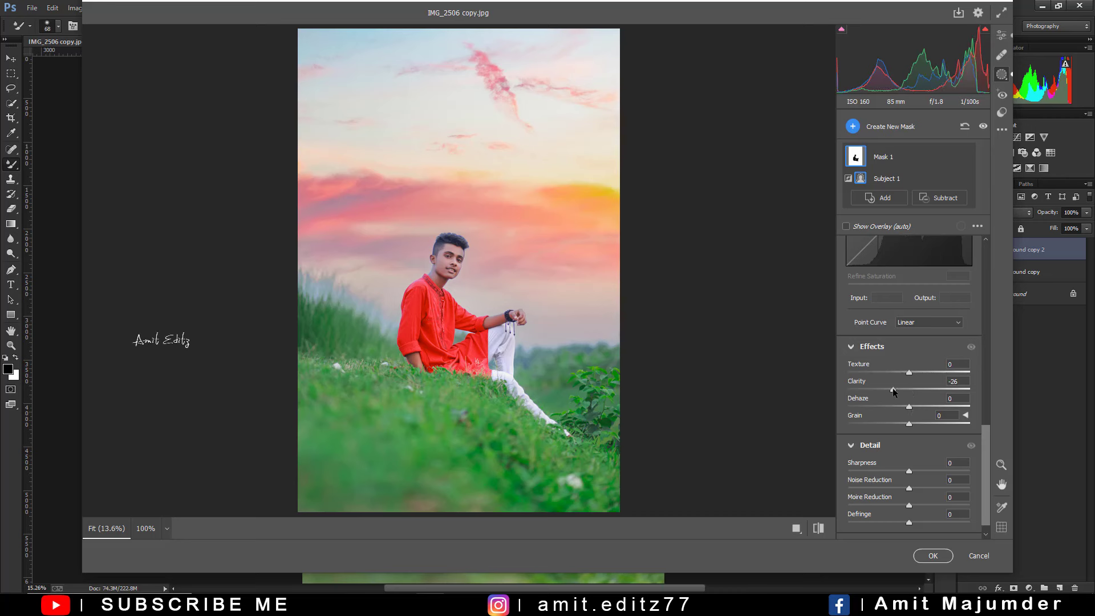
click(1001, 36)
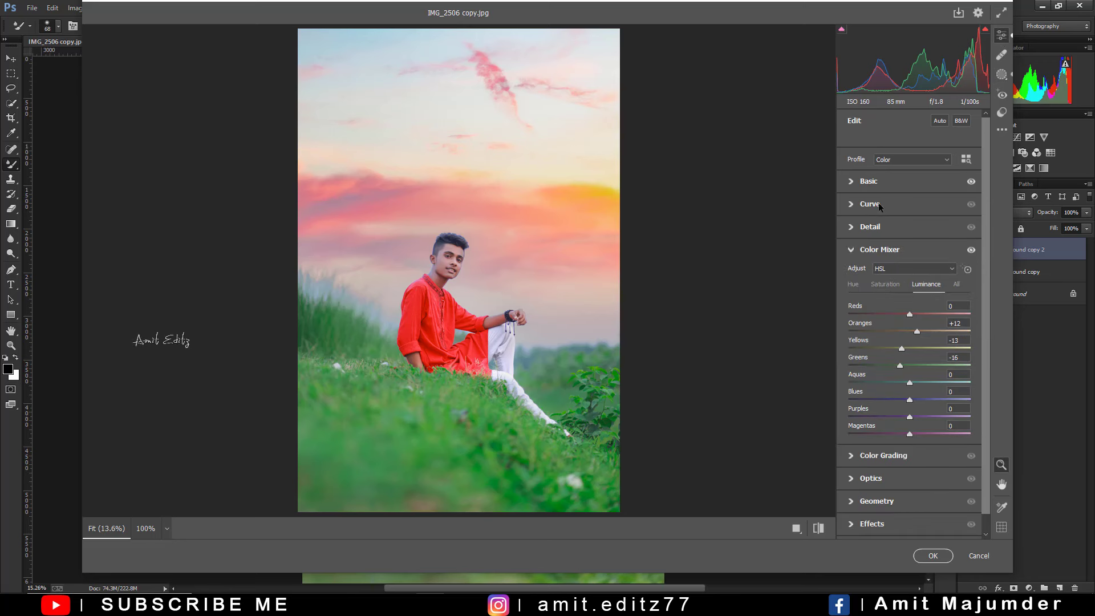
Lower the global Clarity in the Basic panel and apply the Camera Raw grade
scroll(879, 206, down, 2)
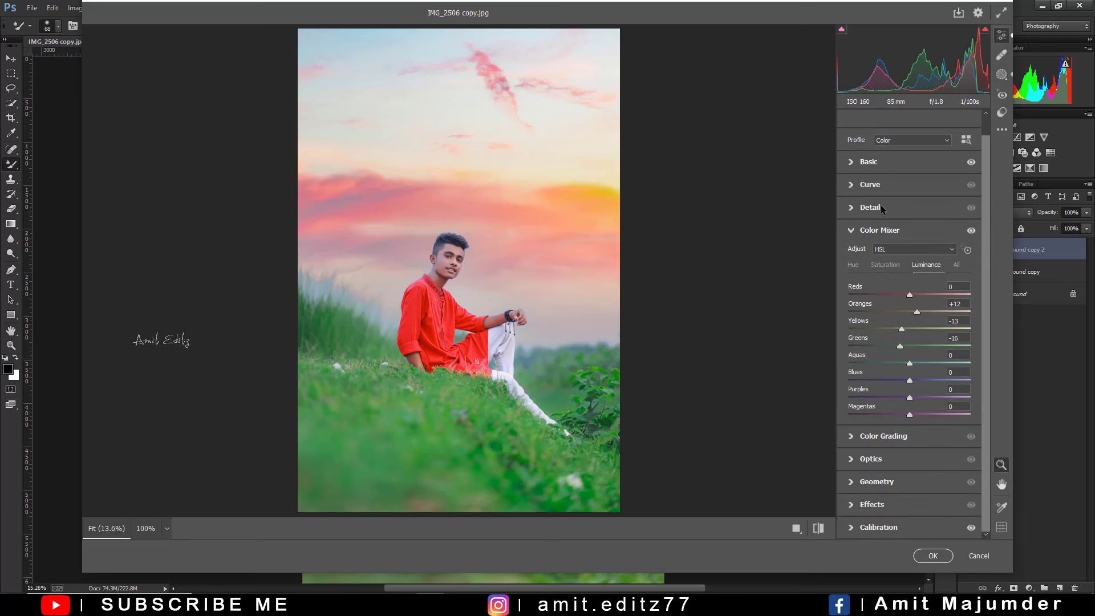
click(869, 162)
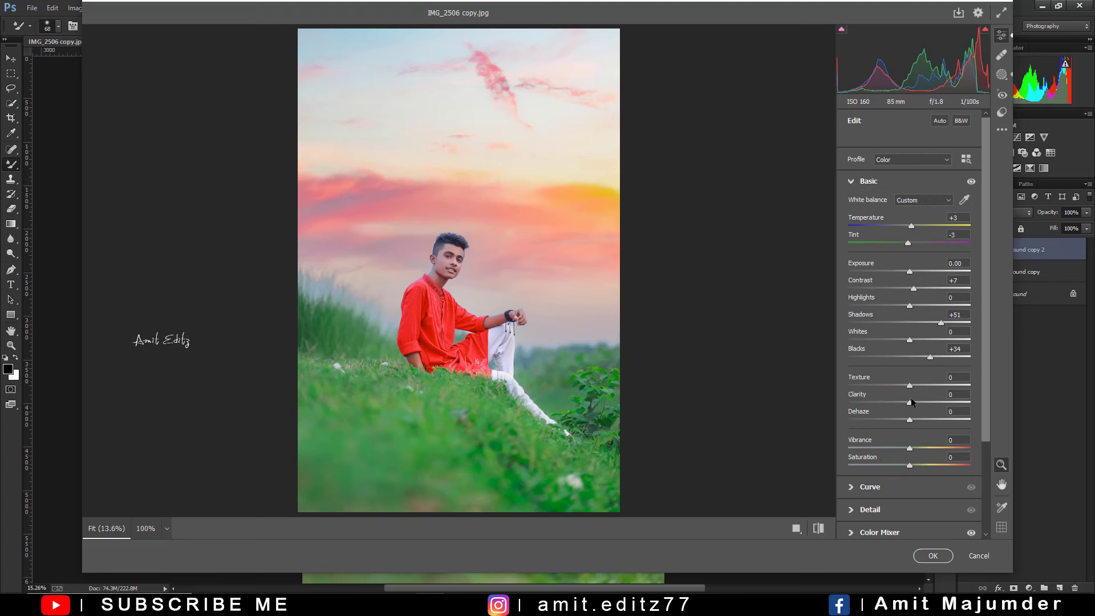
drag(911, 402, 905, 406)
click(932, 555)
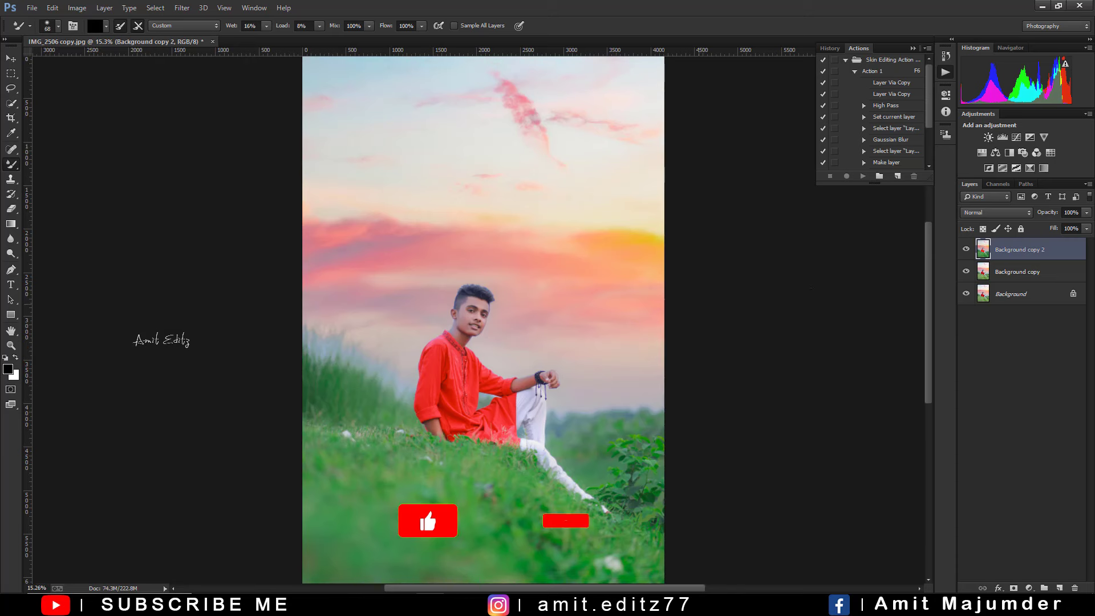
Duplicate the photo as Background copy 3, add Selective Color, and adjust Reds (Magenta 0)
drag(1021, 249, 1059, 588)
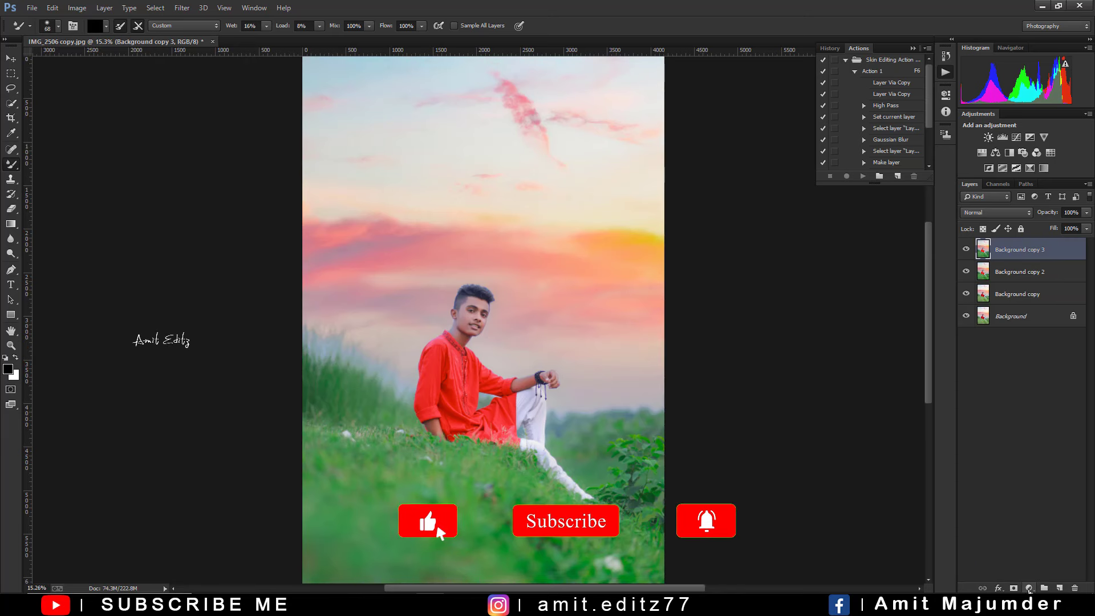
click(1030, 587)
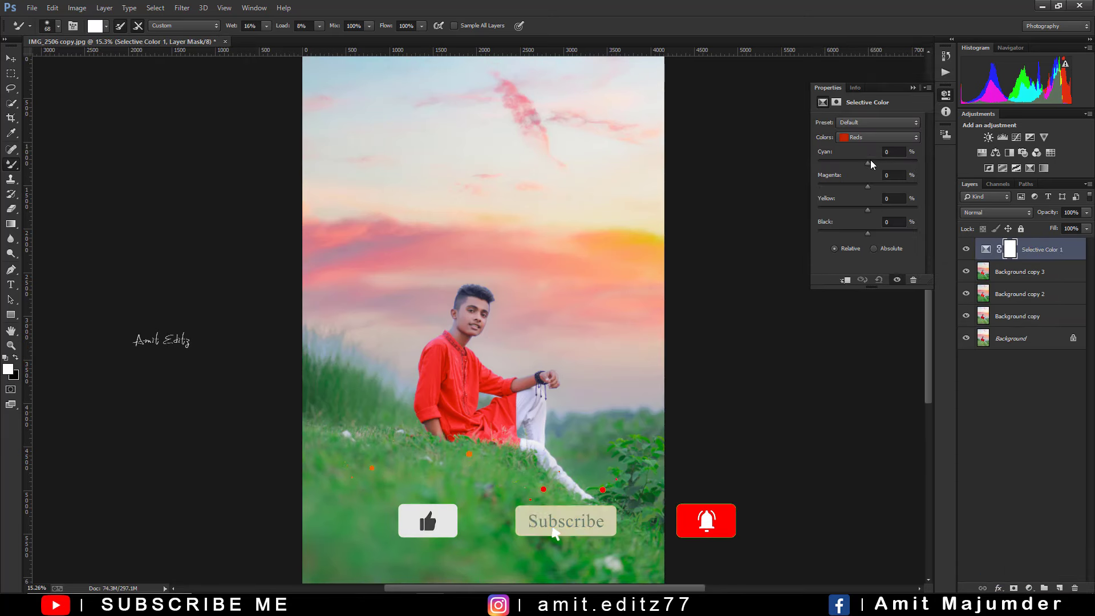
mouse_move(869, 163)
mouse_down()
mouse_move(898, 165)
mouse_move(871, 165)
mouse_up()
drag(857, 231, 869, 233)
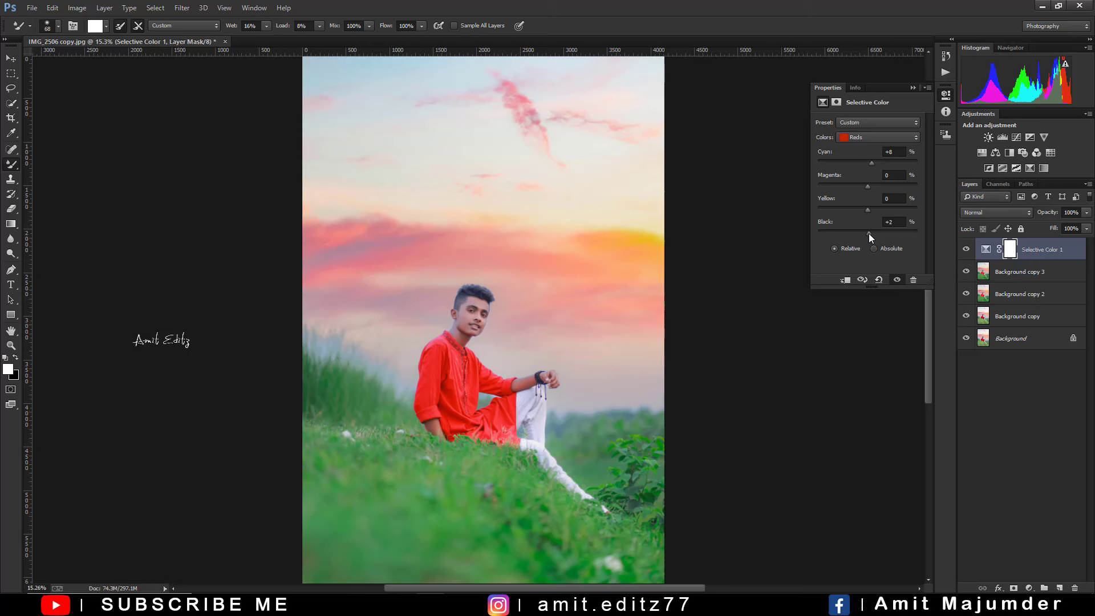
drag(866, 189, 866, 186)
click(898, 177)
text(0)
drag(855, 166, 849, 166)
Deepen the Blacks range by raising its Cyan and Black sliders
click(866, 138)
click(864, 220)
mouse_move(860, 165)
mouse_down()
mouse_move(918, 165)
mouse_move(885, 187)
mouse_move(894, 193)
mouse_move(878, 173)
mouse_up()
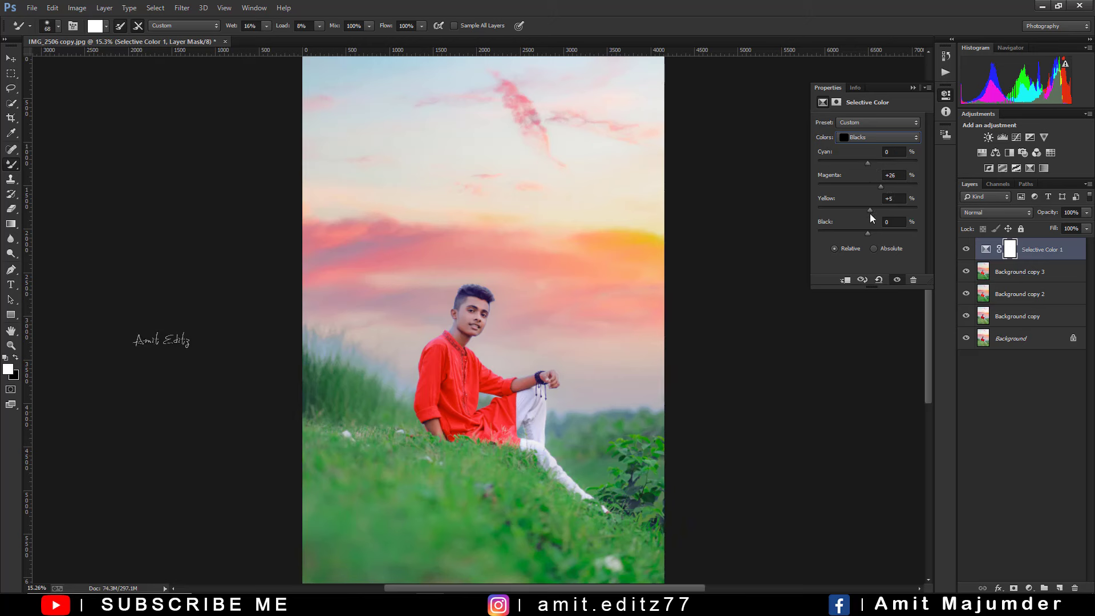
drag(867, 231, 883, 231)
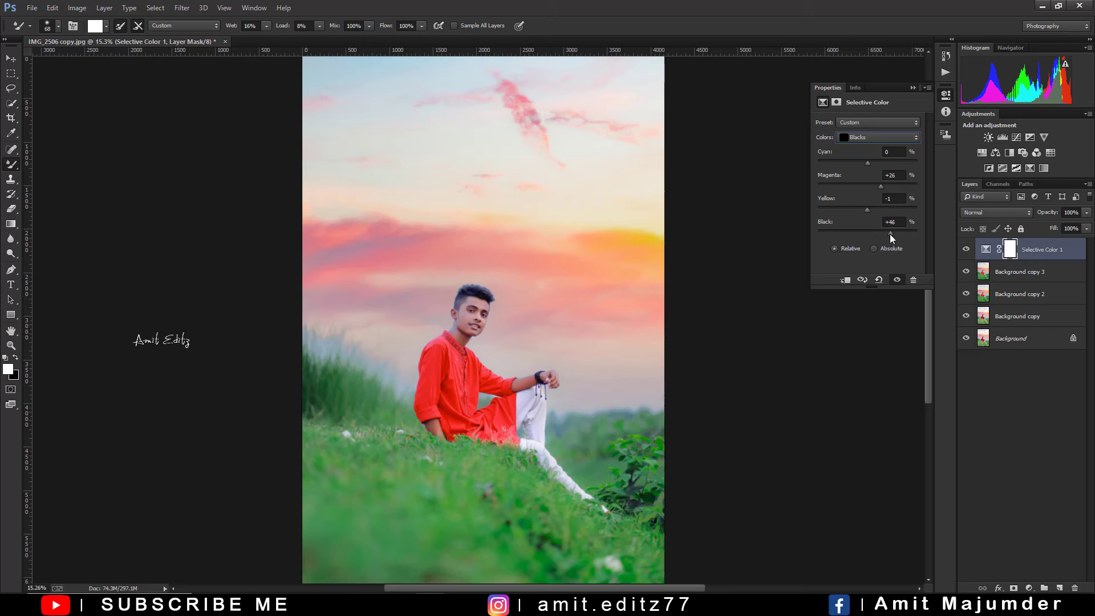
drag(891, 234, 877, 233)
Set the Neutrals to Cyan -5 and Yellow 0 with a little added black
click(881, 138)
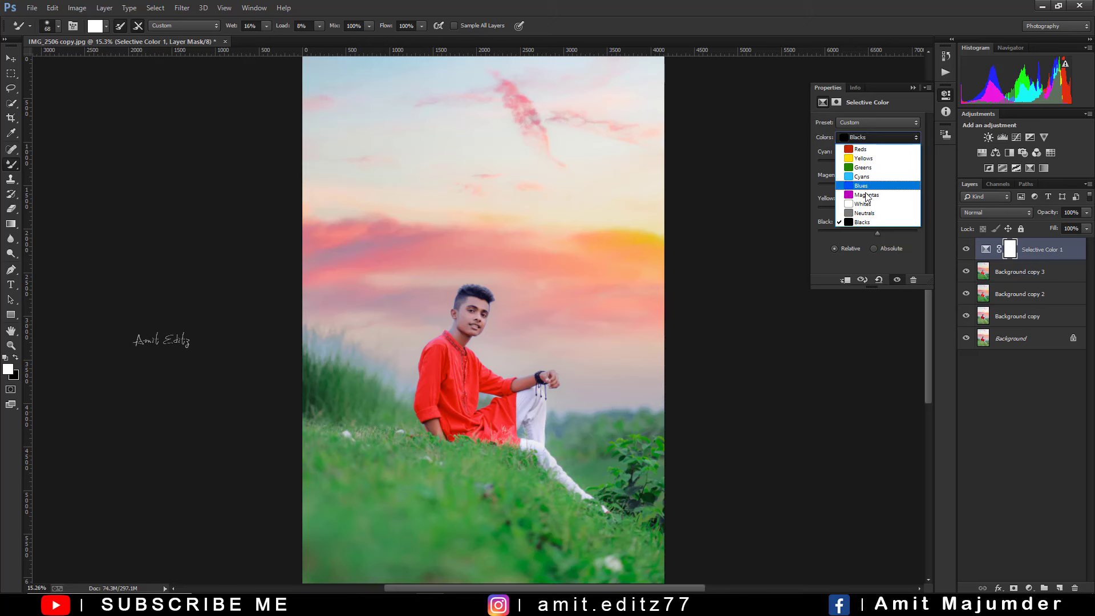
click(864, 213)
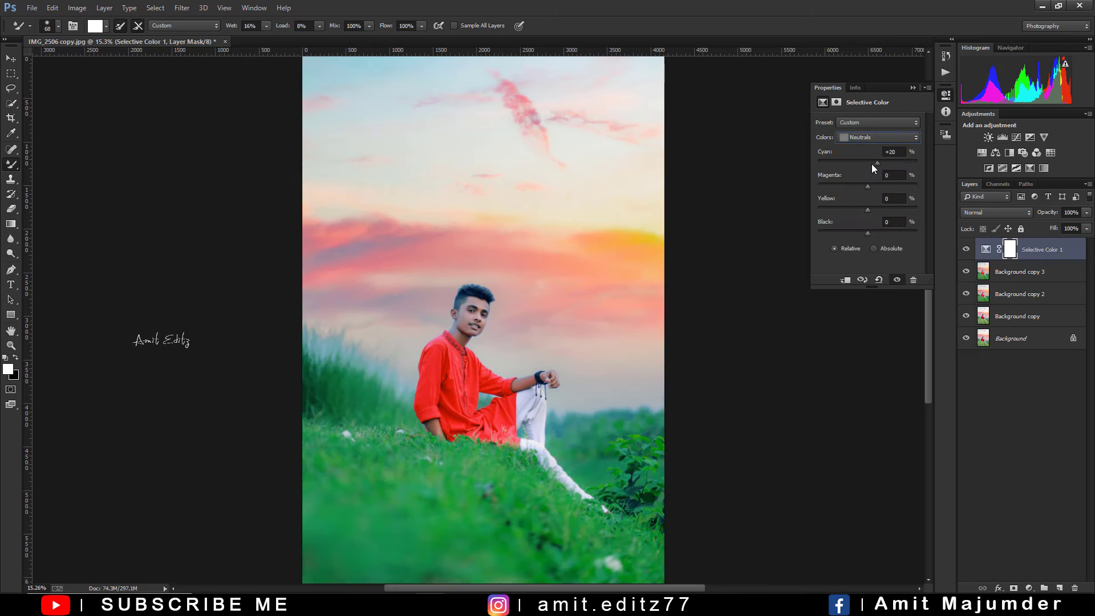
mouse_move(869, 163)
mouse_down()
mouse_move(889, 164)
mouse_move(861, 172)
mouse_move(864, 163)
mouse_move(861, 183)
mouse_move(872, 187)
mouse_up()
text(0)
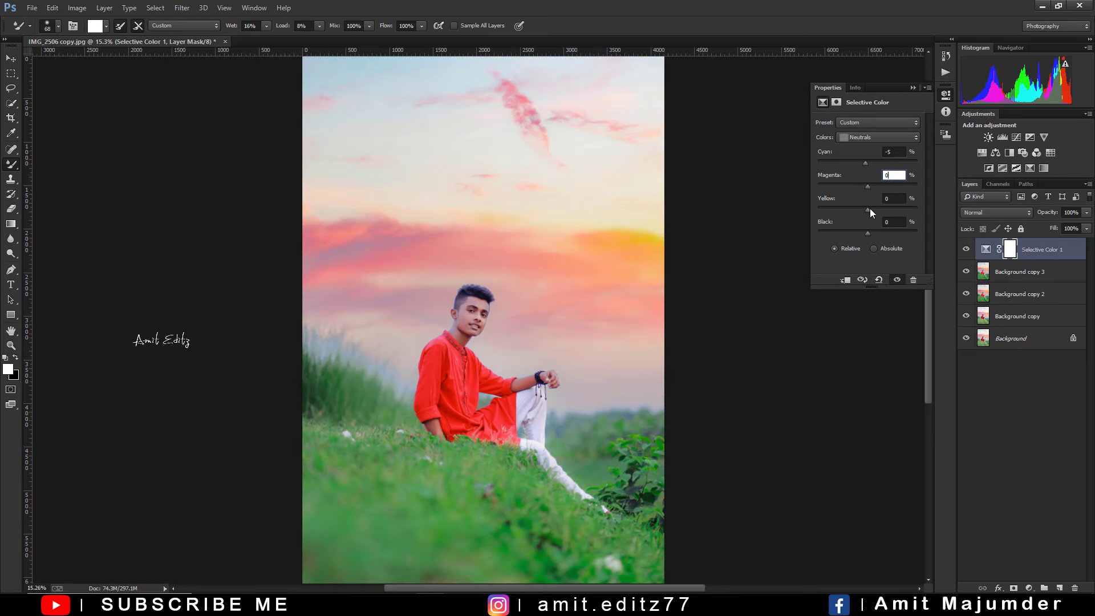
click(903, 198)
text(0)
drag(877, 235, 875, 234)
Shift the Cyan slider of the Greens range in Selective Color 1
click(864, 138)
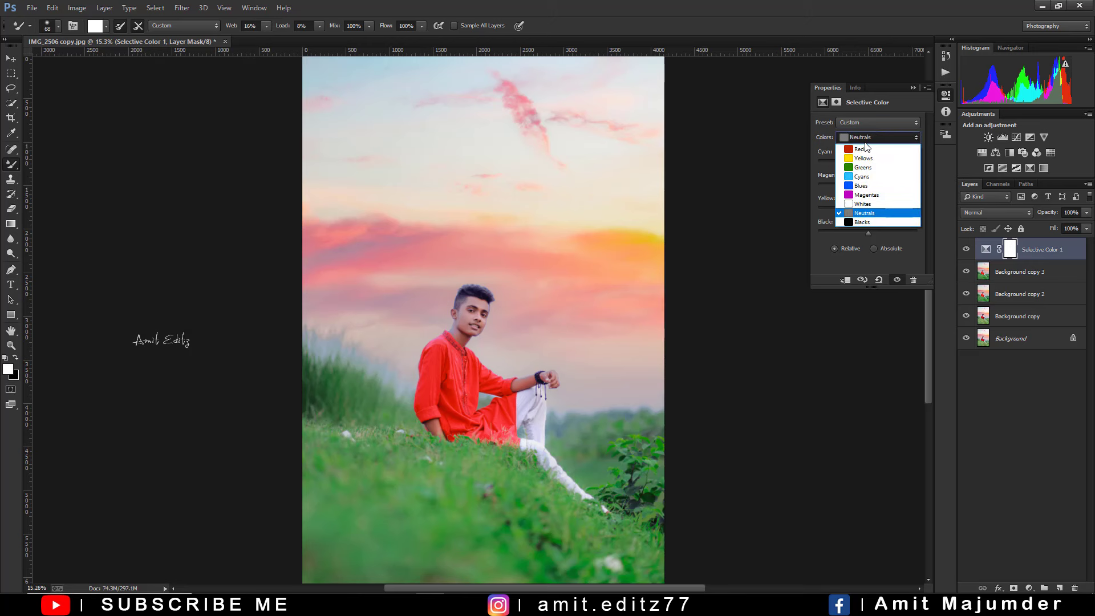
click(867, 166)
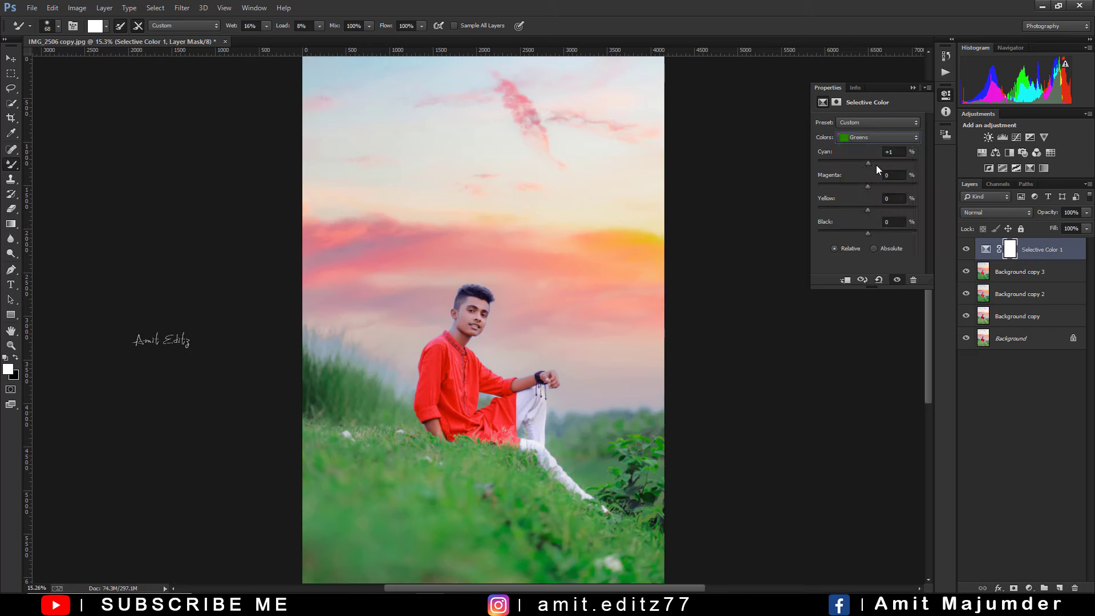
mouse_move(864, 162)
mouse_down()
mouse_move(894, 169)
mouse_move(806, 163)
mouse_move(946, 189)
mouse_move(898, 191)
mouse_move(831, 230)
mouse_move(895, 234)
mouse_move(859, 227)
mouse_up()
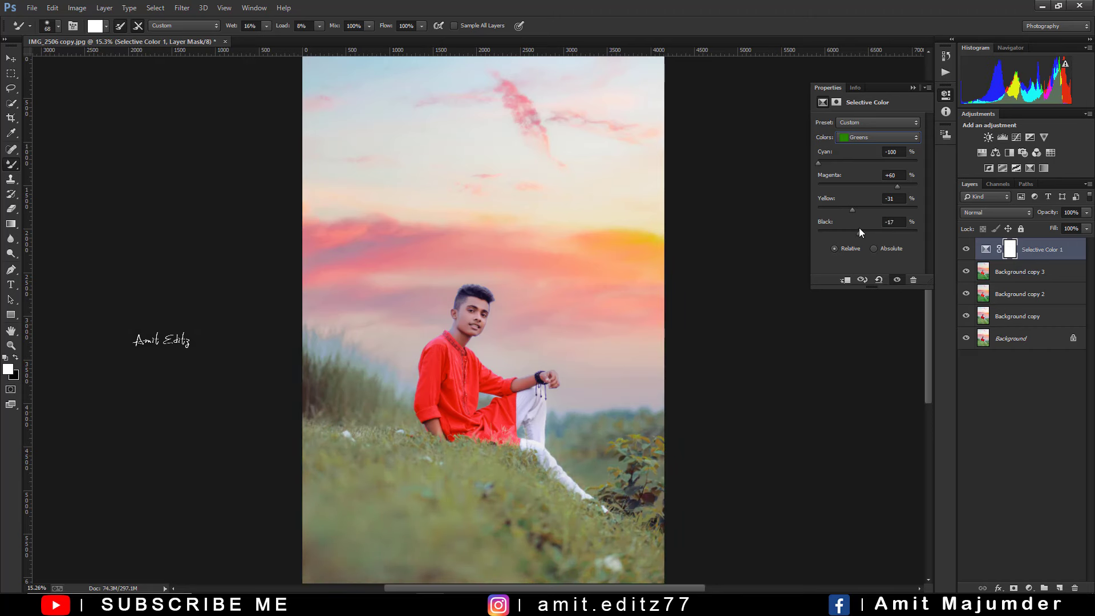
Set the Yellows to Cyan -32, Magenta -48, Yellow +52, Black +100
click(862, 139)
click(864, 160)
mouse_move(836, 164)
mouse_down()
mouse_move(912, 171)
mouse_move(792, 178)
mouse_move(854, 195)
mouse_move(813, 186)
mouse_move(915, 193)
mouse_move(799, 189)
mouse_move(999, 242)
mouse_up()
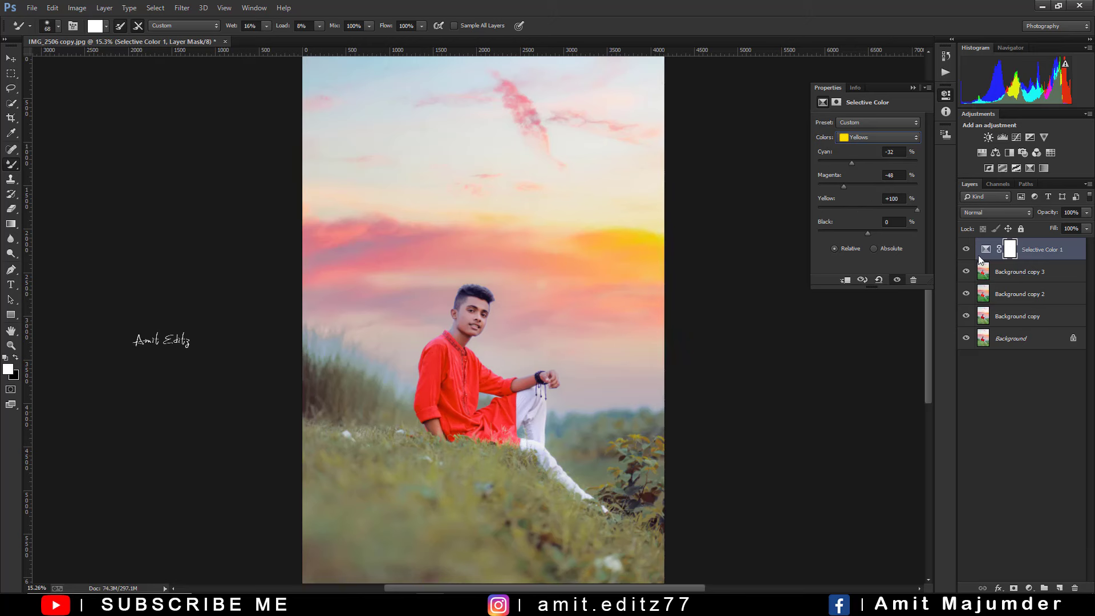
mouse_move(917, 209)
mouse_down()
mouse_move(898, 210)
mouse_move(940, 245)
mouse_up()
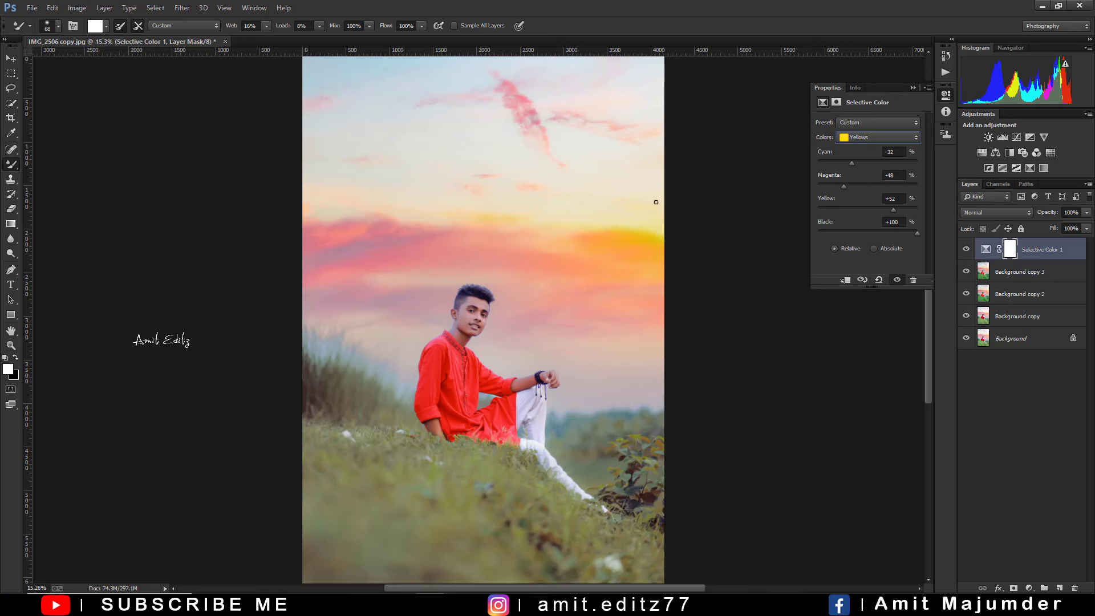
click(913, 88)
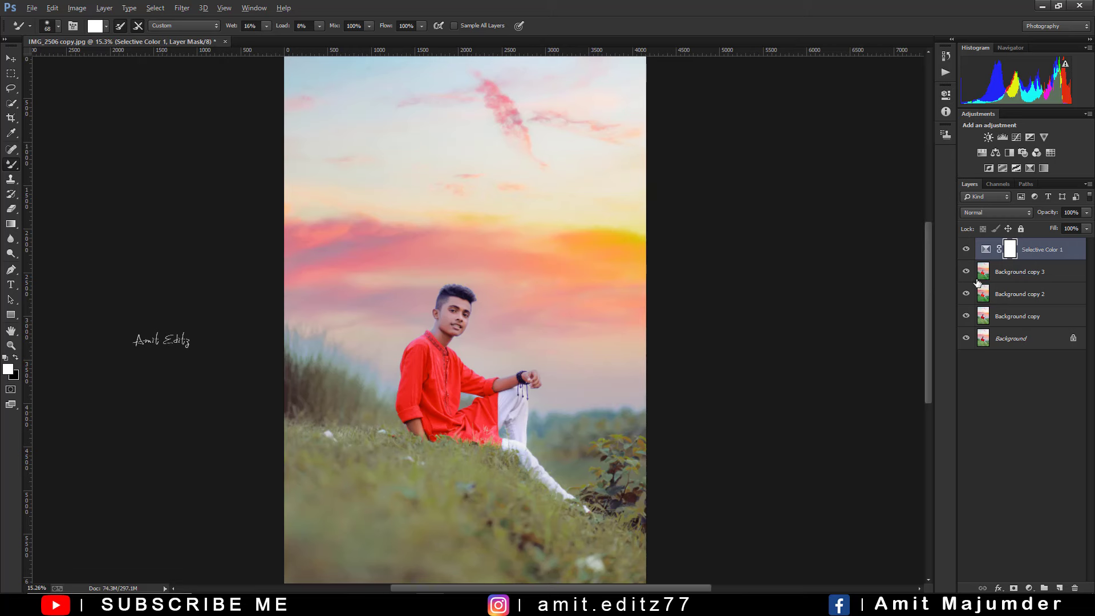
Merge the Selective Color 1 layer with Background copy 3 into one layer
shift+click(1008, 275)
right_click(1009, 274)
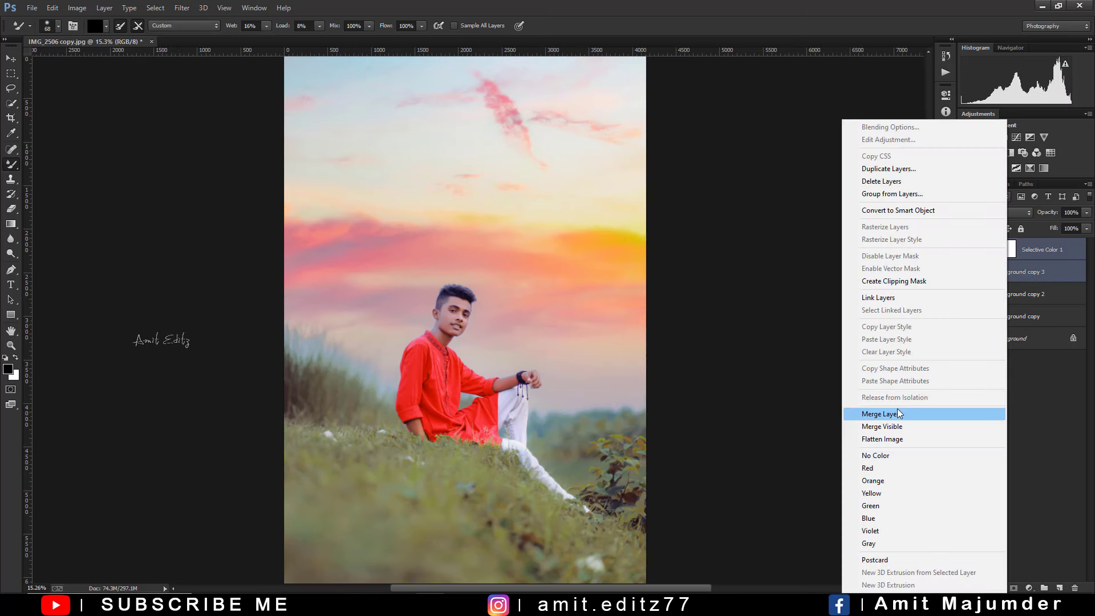
click(1004, 414)
Open the Camera Raw Filter on the merged photo layer
click(182, 8)
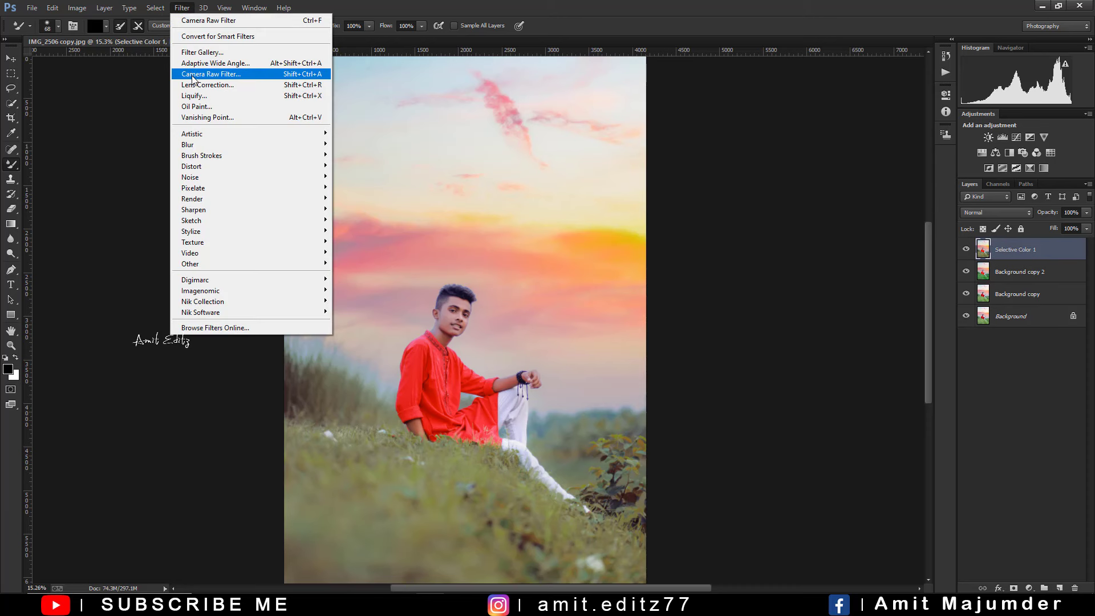
click(211, 74)
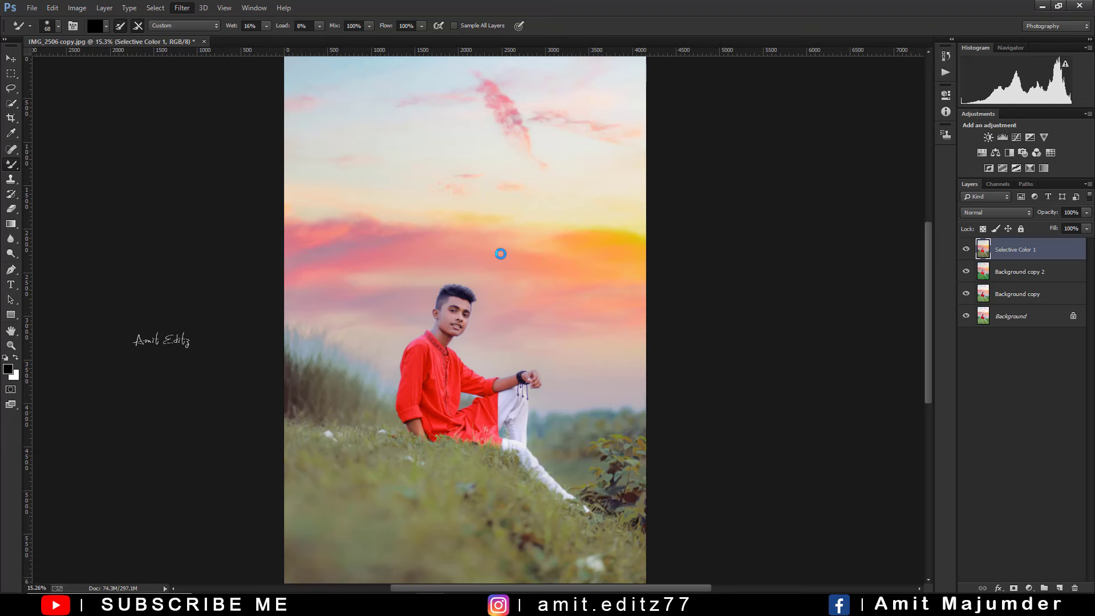
key(ctrl+shift+a)
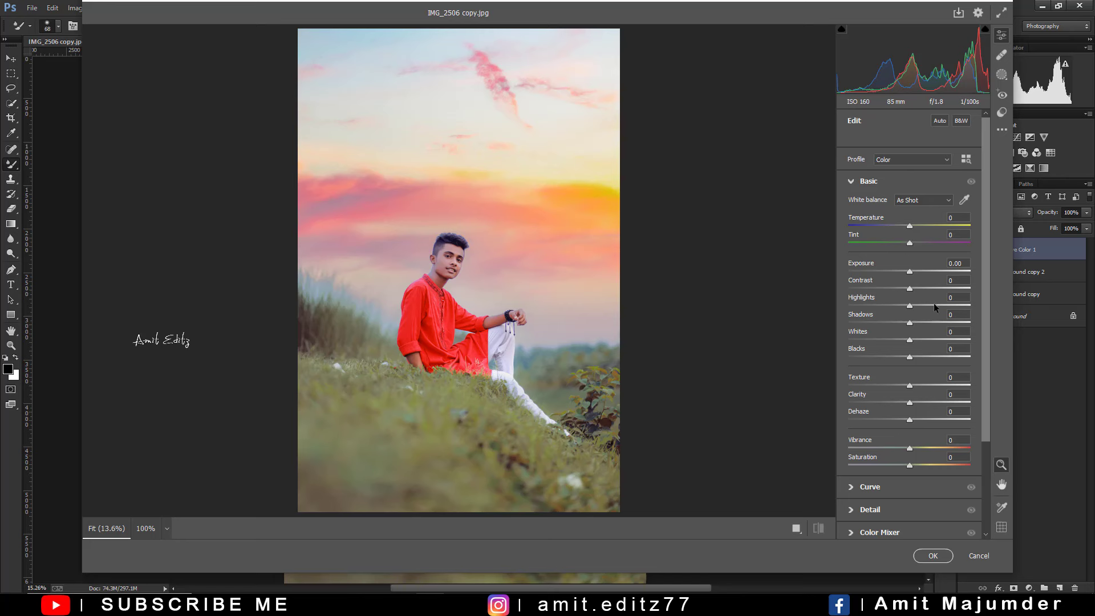
Draw a Linear Gradient from the bottom-left corner toward the man's legs at Exposure -1.00
click(1001, 74)
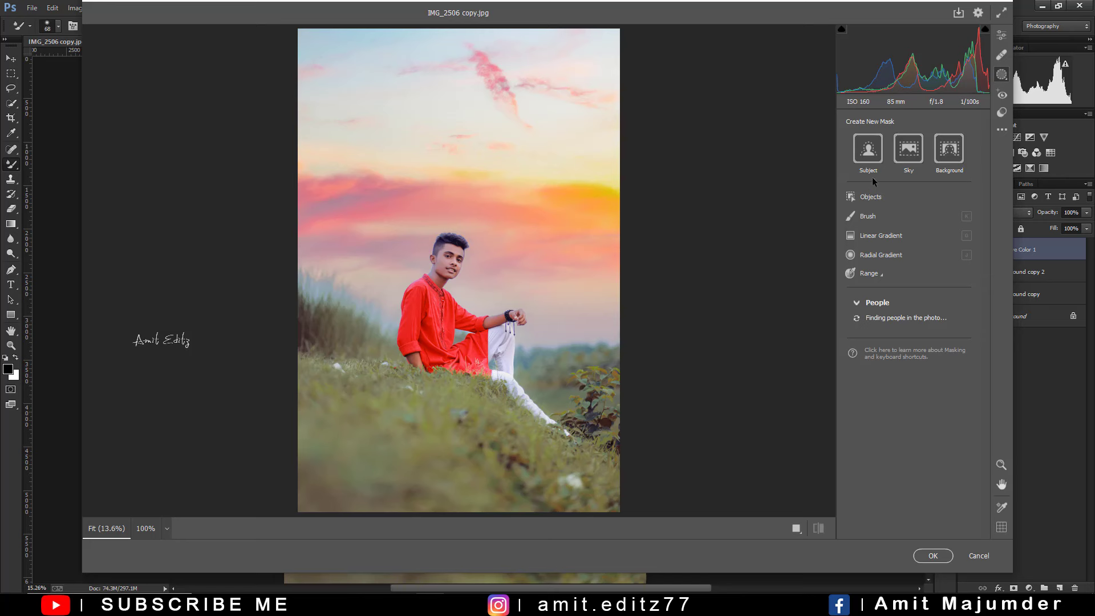
click(871, 238)
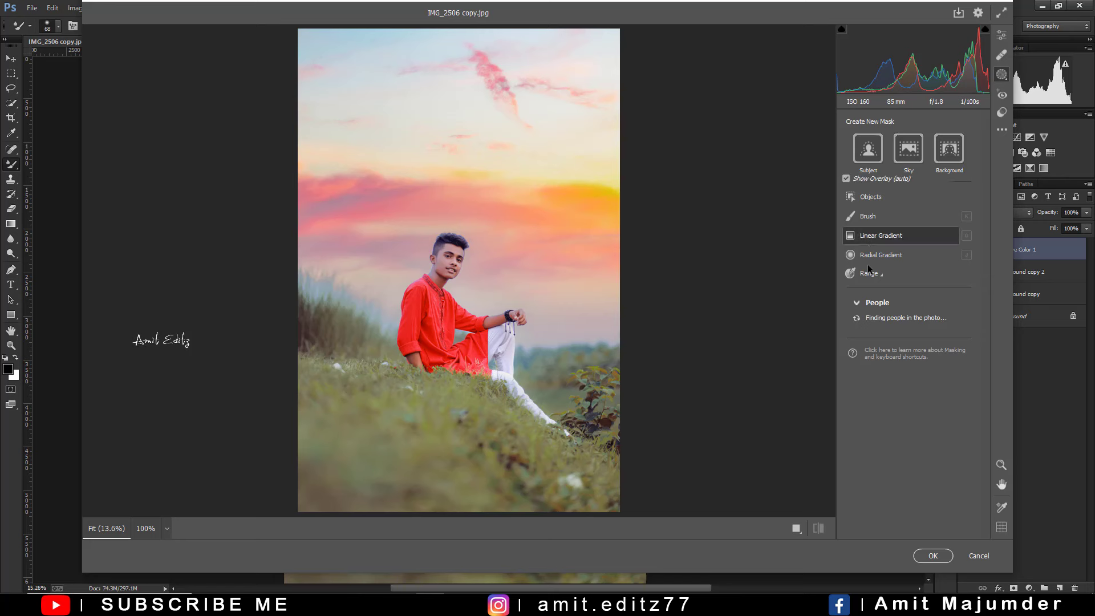
drag(279, 512, 361, 416)
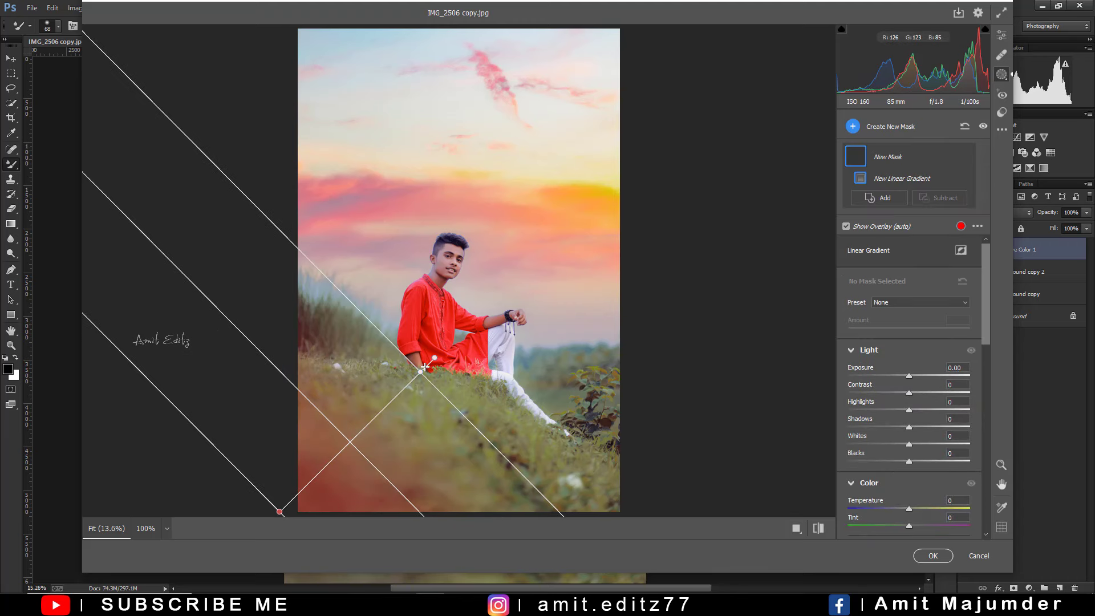
drag(370, 409, 432, 356)
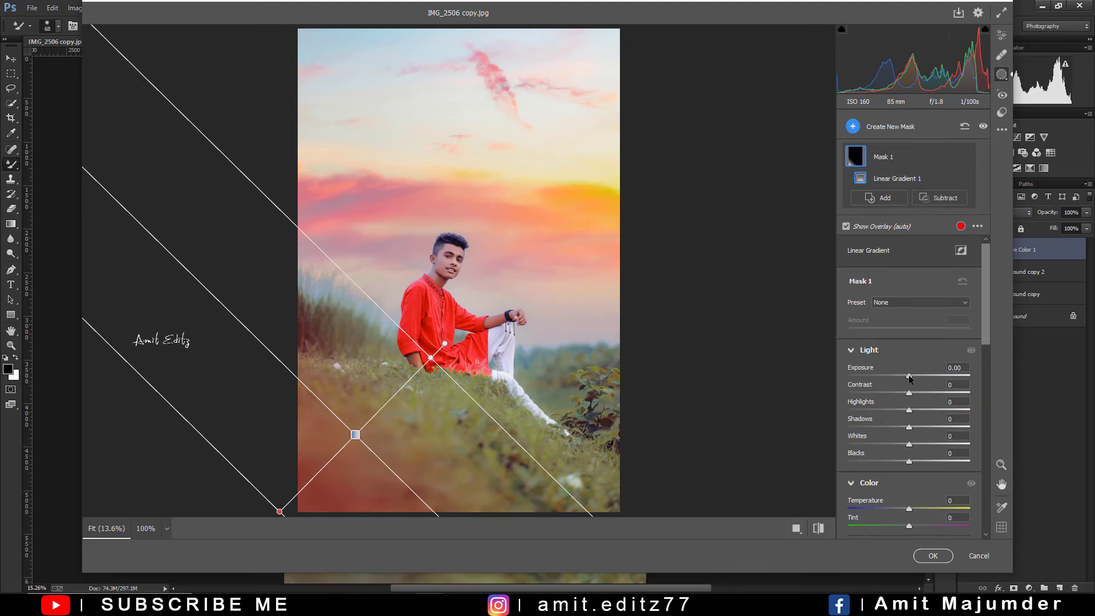
drag(909, 375, 892, 375)
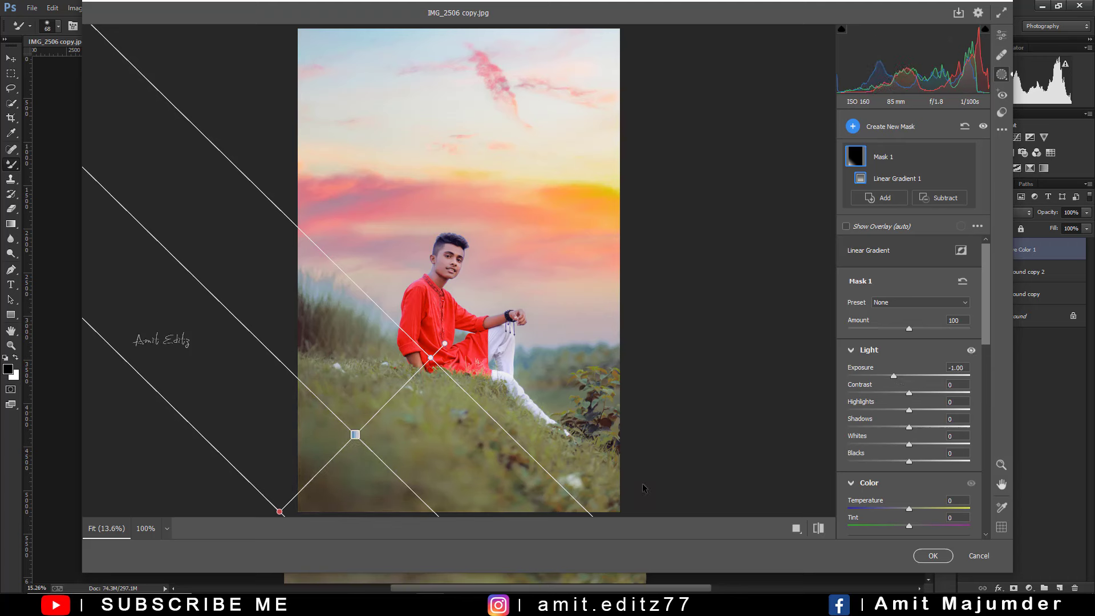
click(878, 126)
key(Escape)
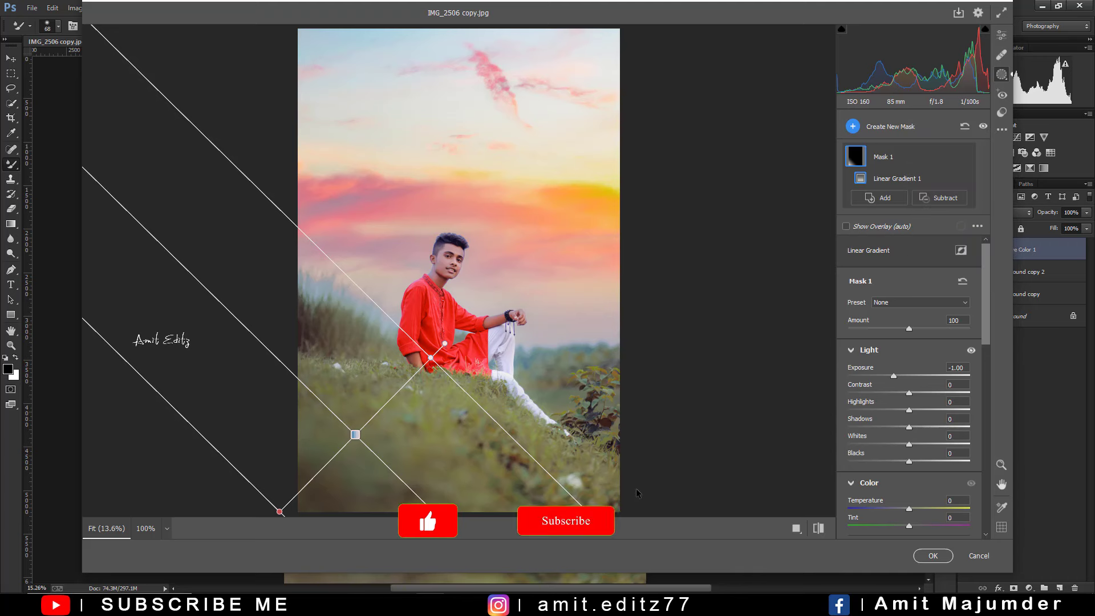
Add an angled lower-right Linear Gradient mask over the grass at Exposure -1.25
mouse_move(634, 496)
mouse_down()
mouse_move(523, 386)
mouse_move(545, 386)
mouse_up()
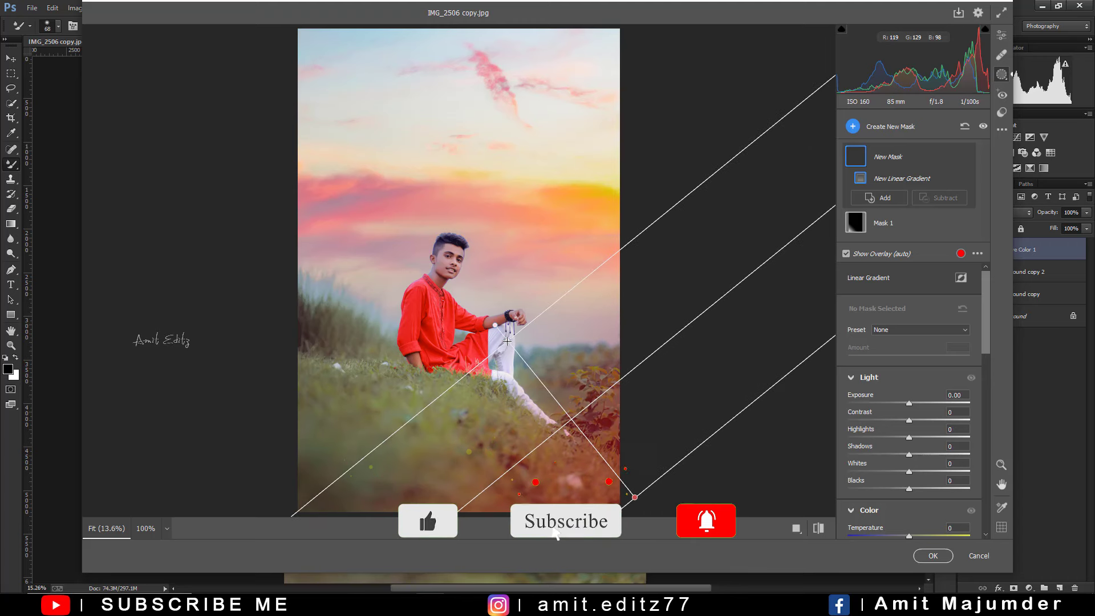
drag(546, 386, 549, 333)
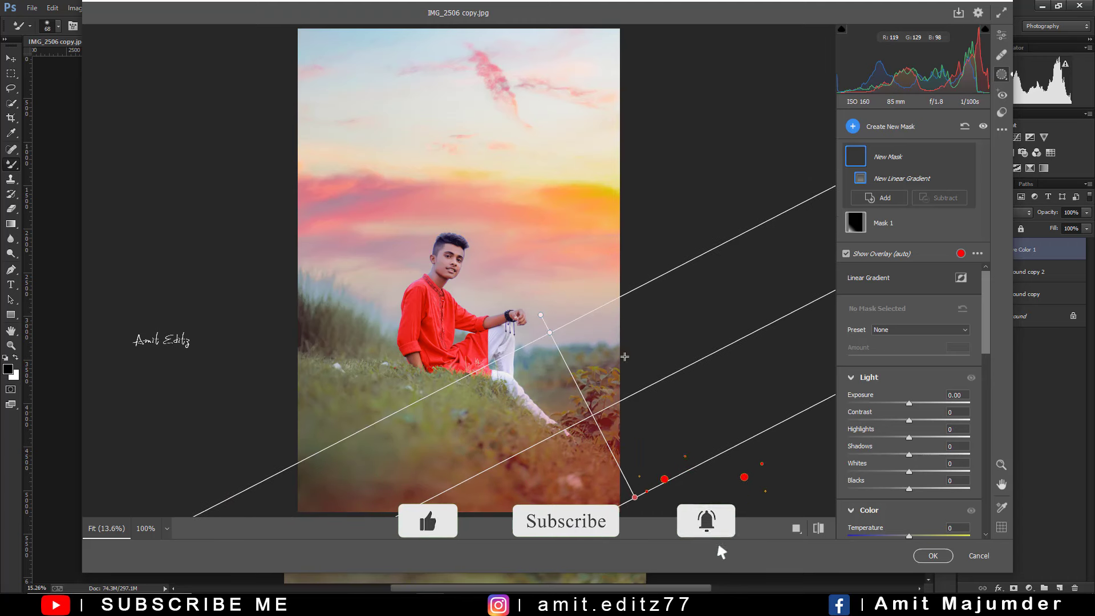
drag(909, 403, 890, 403)
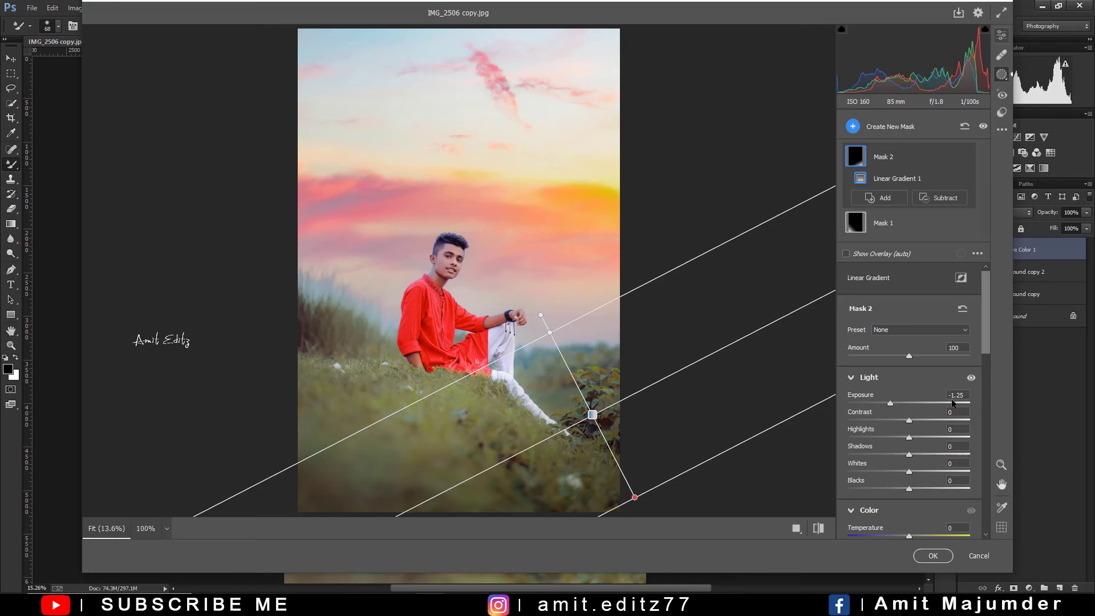
Set Vignetting to -15 in the Effects panel to darken the corners
key(e)
scroll(881, 415, down, 3)
scroll(892, 422, down, 3)
scroll(893, 456, down, 2)
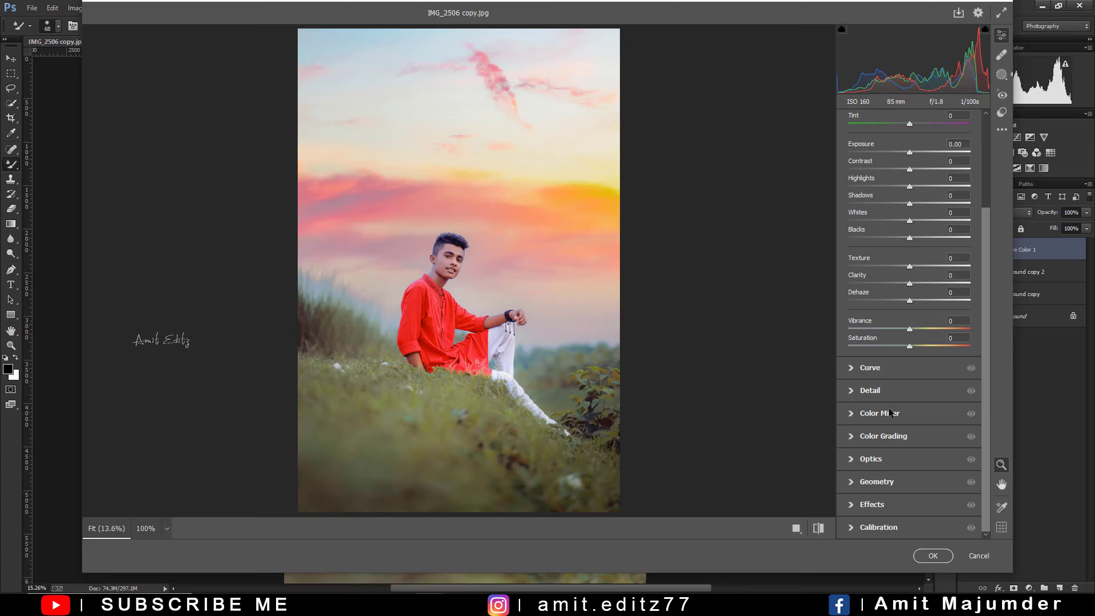
click(873, 504)
drag(913, 391, 901, 388)
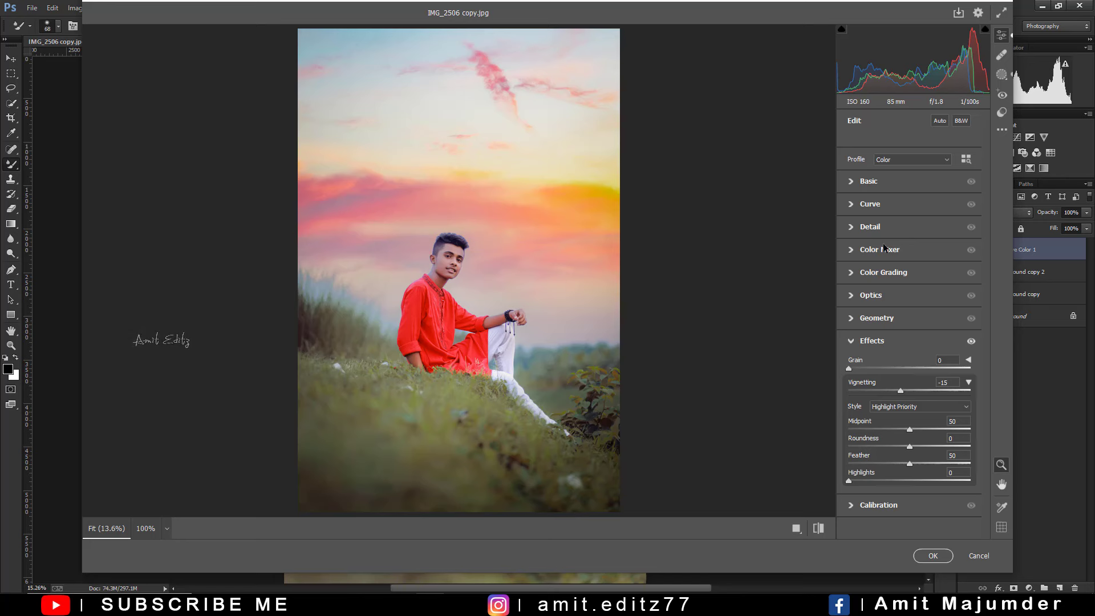
Set the Camera Raw tone curve to Highlights +24, Lights +3, Darks +2, Shadows -4
click(870, 204)
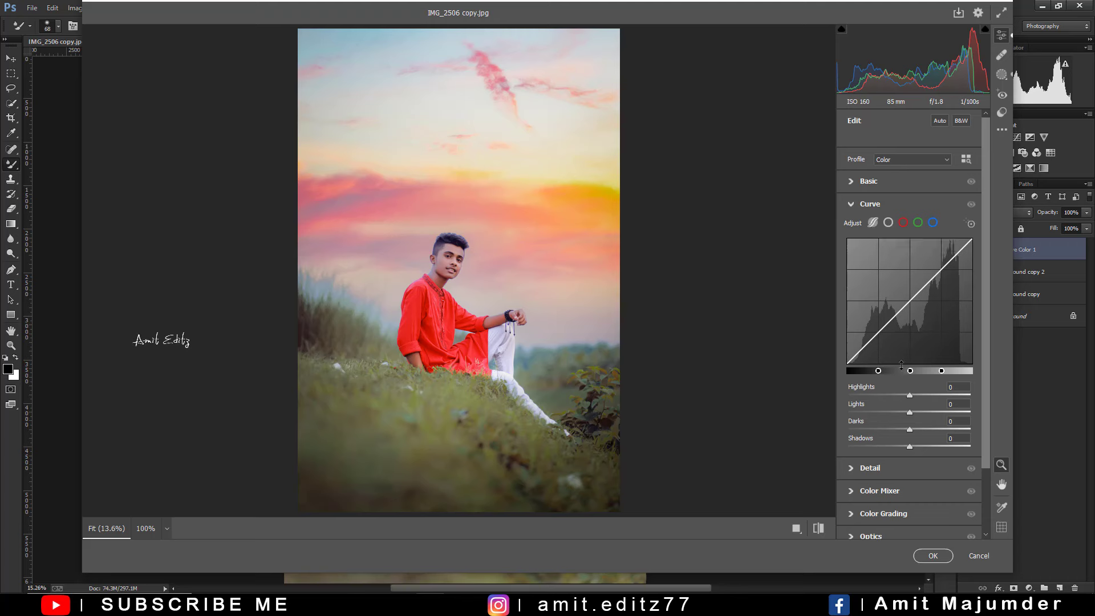
drag(887, 394, 924, 395)
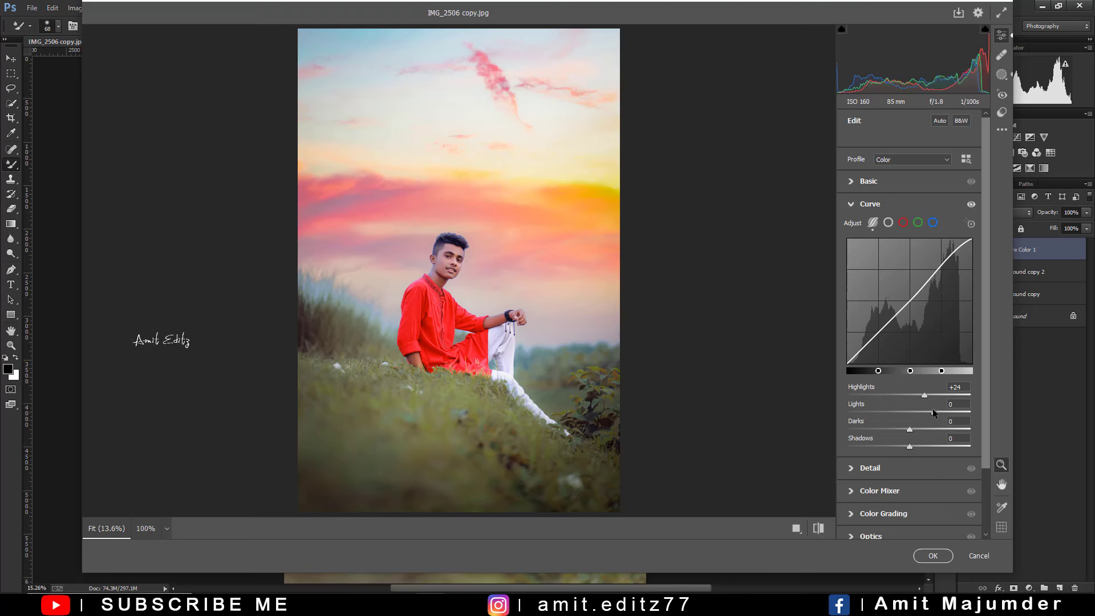
mouse_move(909, 412)
mouse_down()
mouse_move(919, 413)
mouse_move(903, 429)
mouse_move(919, 429)
mouse_move(909, 429)
mouse_up()
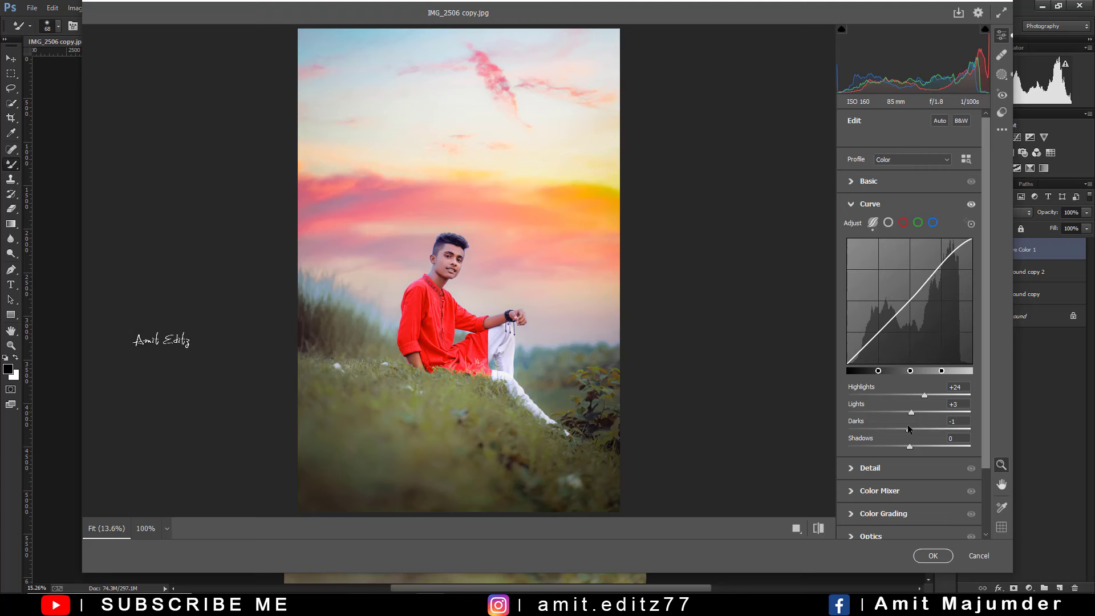
mouse_move(908, 428)
mouse_down()
mouse_move(890, 446)
mouse_move(907, 441)
mouse_up()
Raise the blue channel curve's black point to about output 15 for cool shadows
click(933, 223)
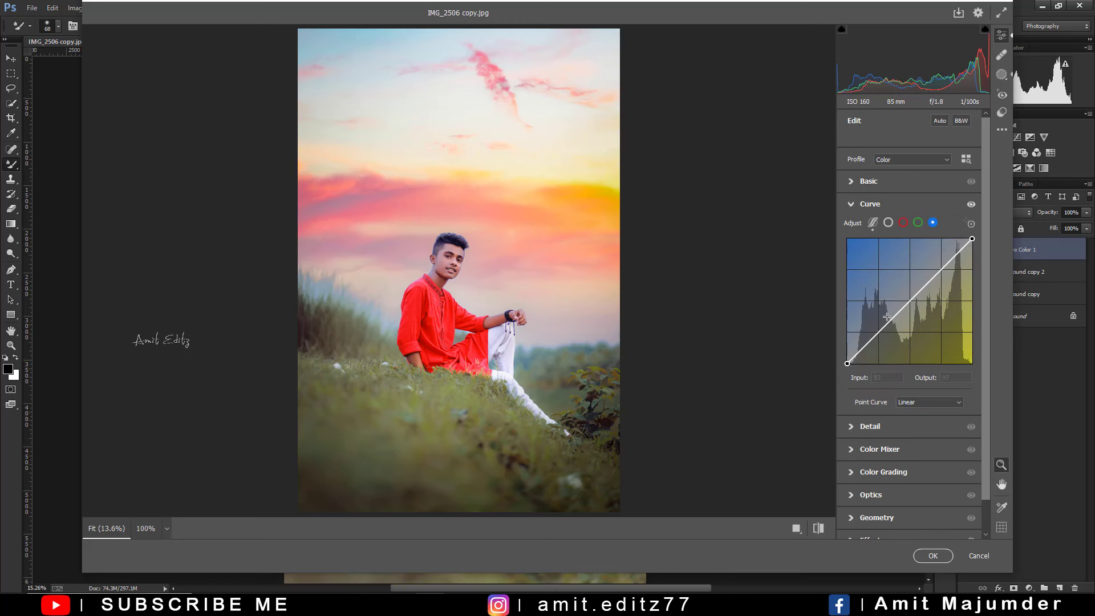
click(878, 332)
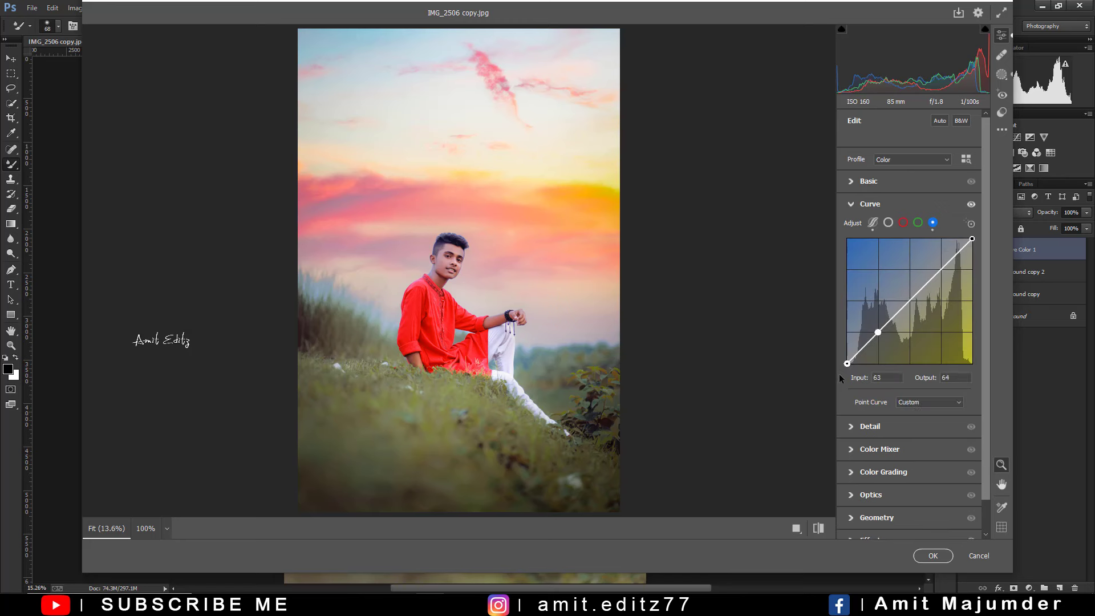
drag(846, 363, 848, 355)
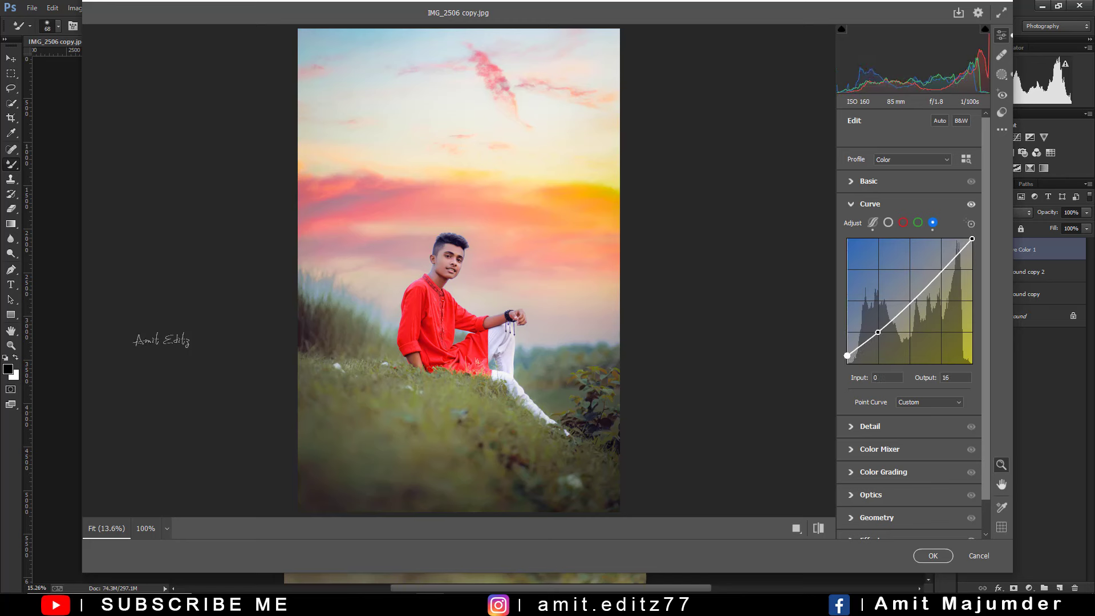
drag(847, 355, 847, 356)
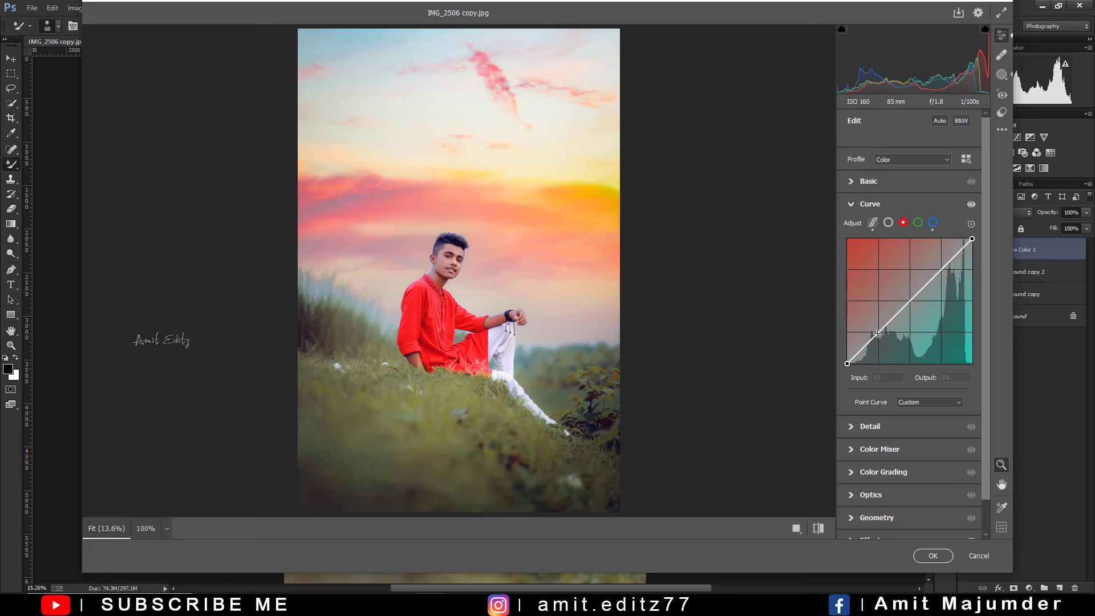
Add a lower red-curve point near 62/64, deleting the stray points
click(877, 333)
drag(878, 333, 875, 326)
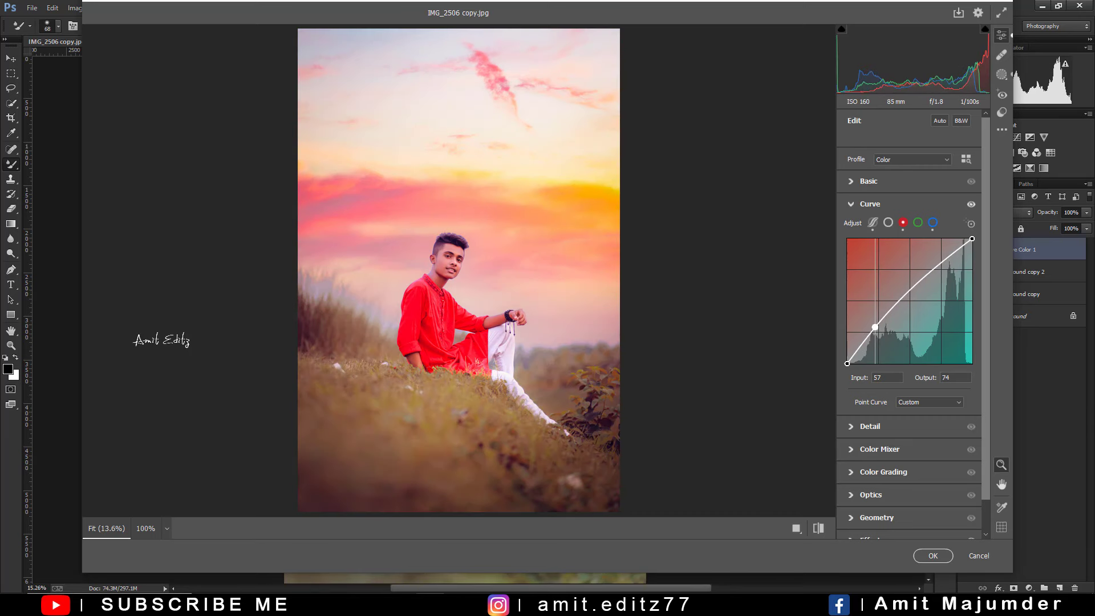
key(Delete)
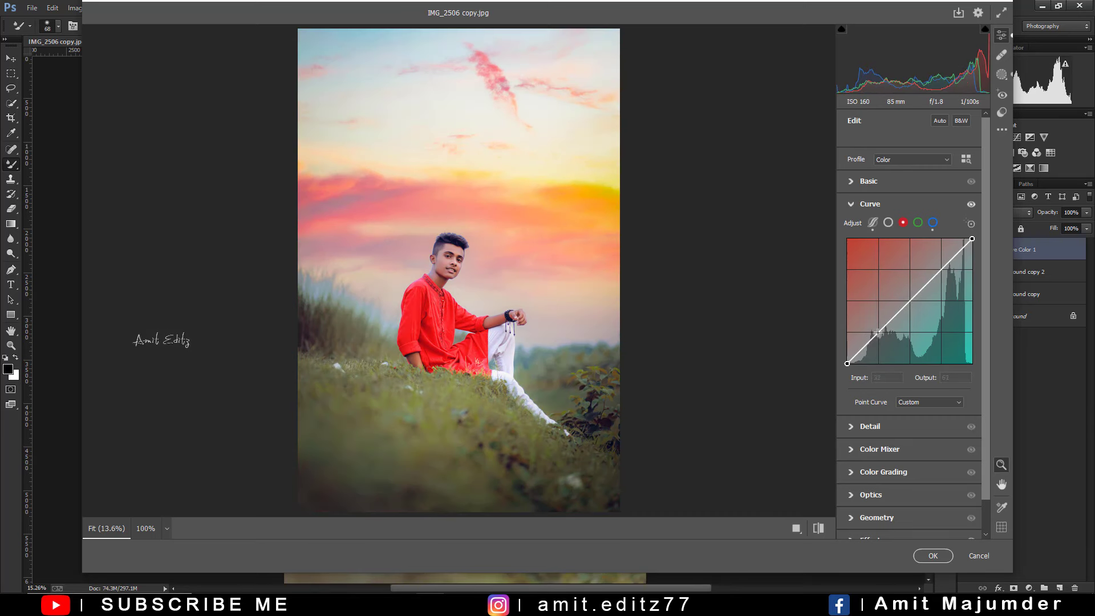
click(877, 333)
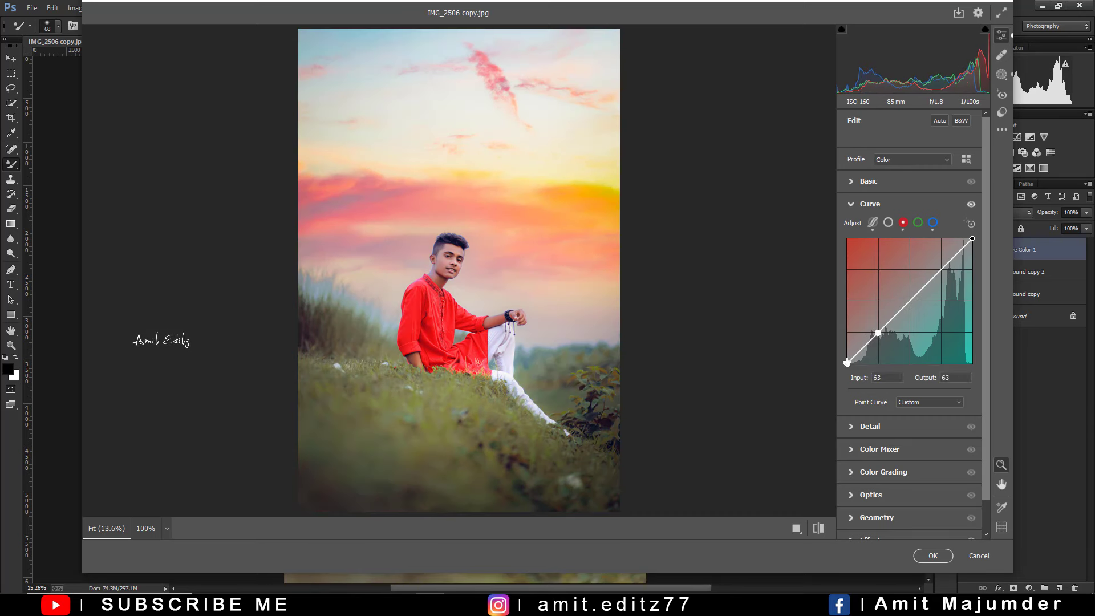
click(910, 301)
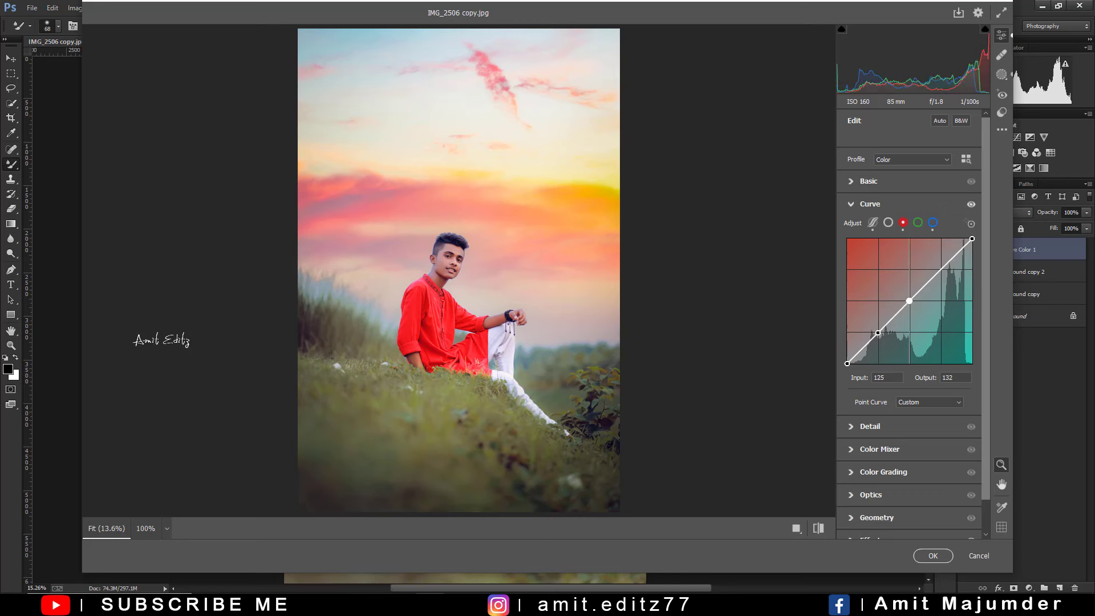
key(Delete)
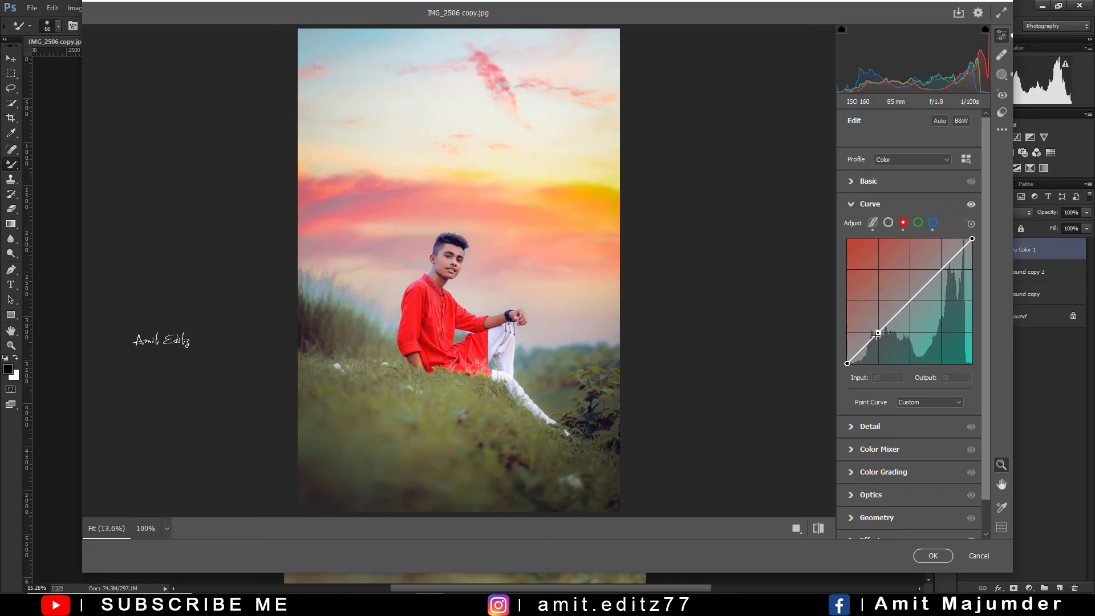
drag(876, 334, 875, 331)
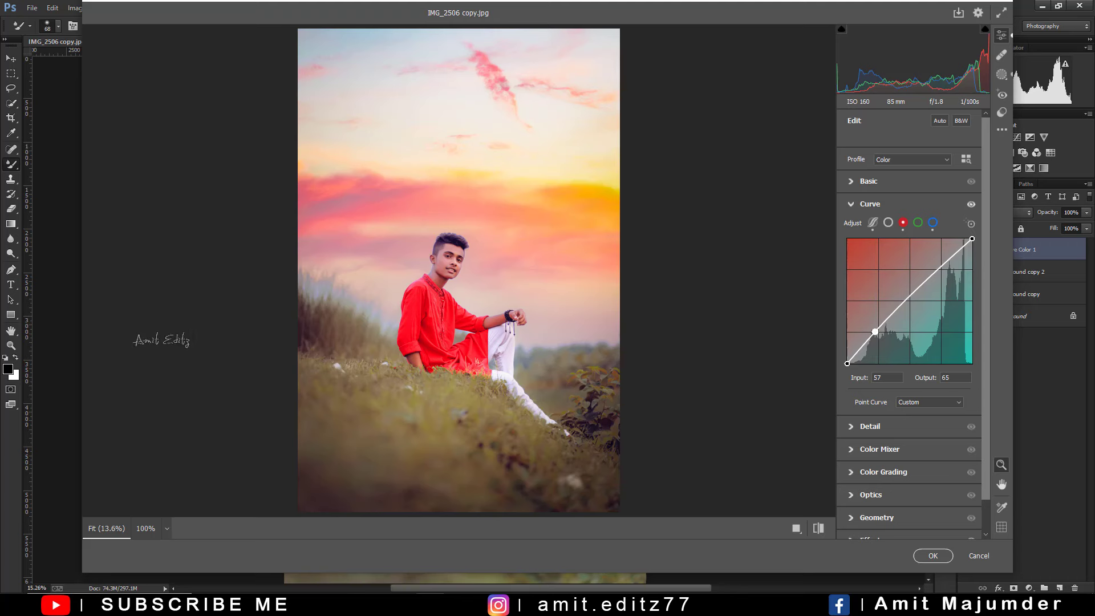
drag(874, 332, 877, 332)
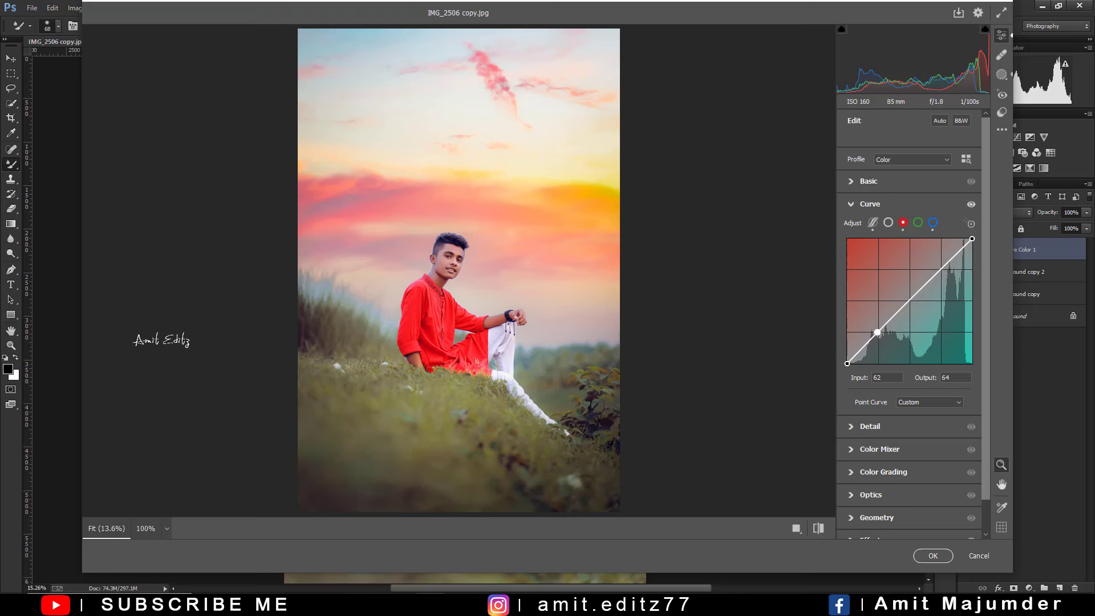
Add an upper red-curve point at input 191, output 192
click(943, 271)
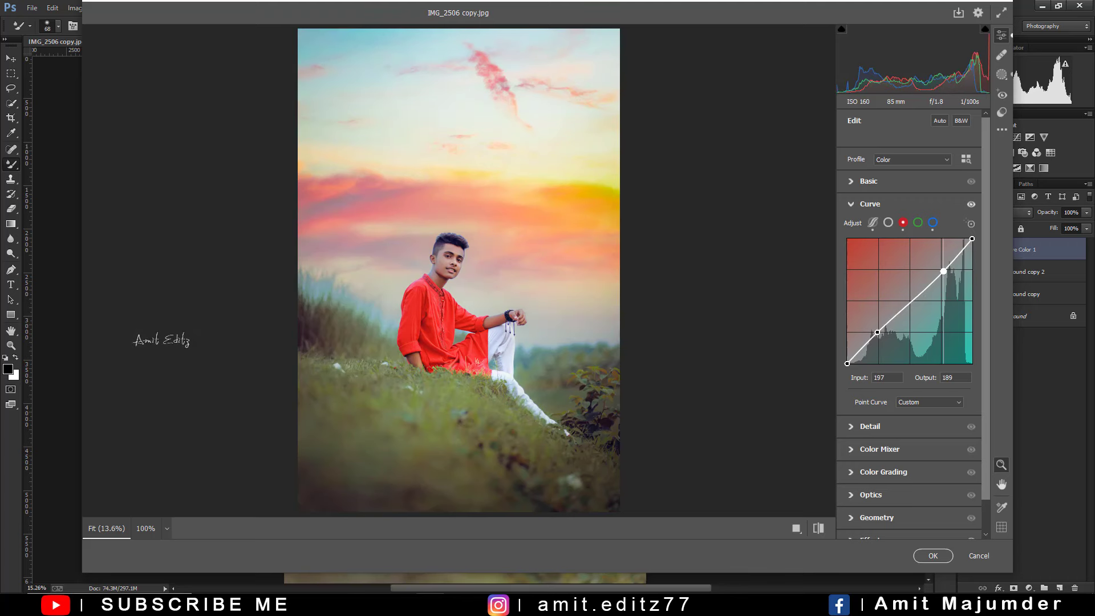
drag(943, 272, 939, 269)
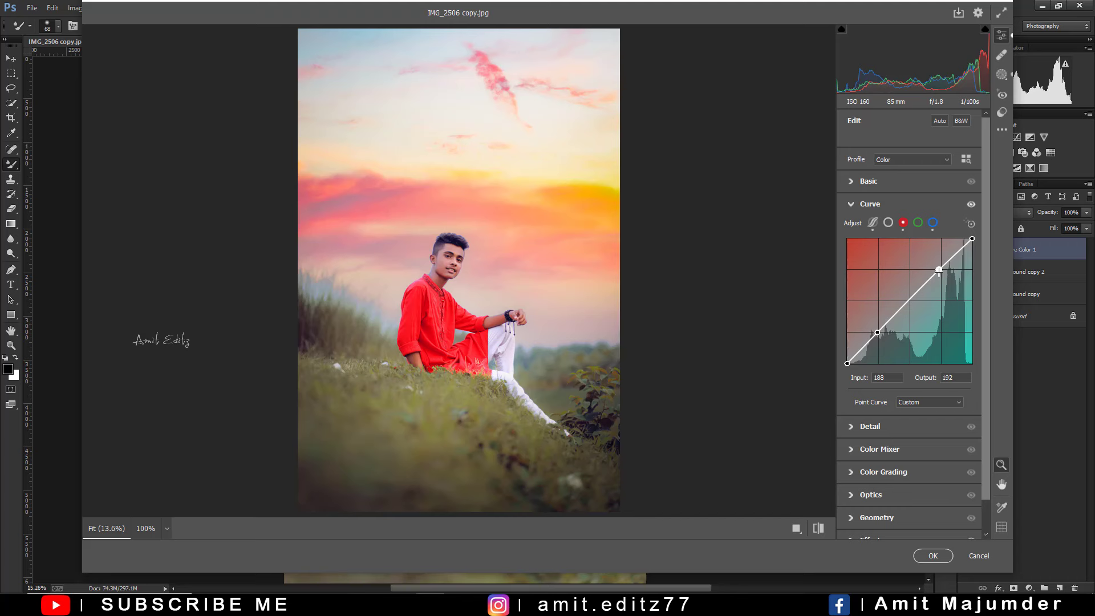
drag(938, 271, 940, 270)
click(932, 222)
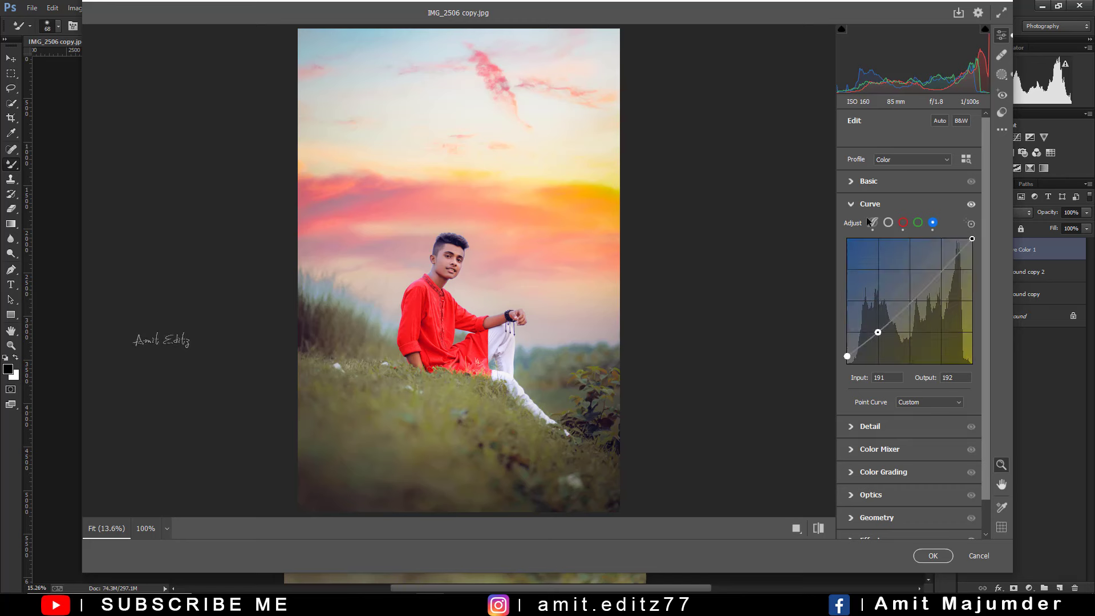
Shift the Greens hue slightly toward yellow in the Color Mixer
key(ctrl+alt+1)
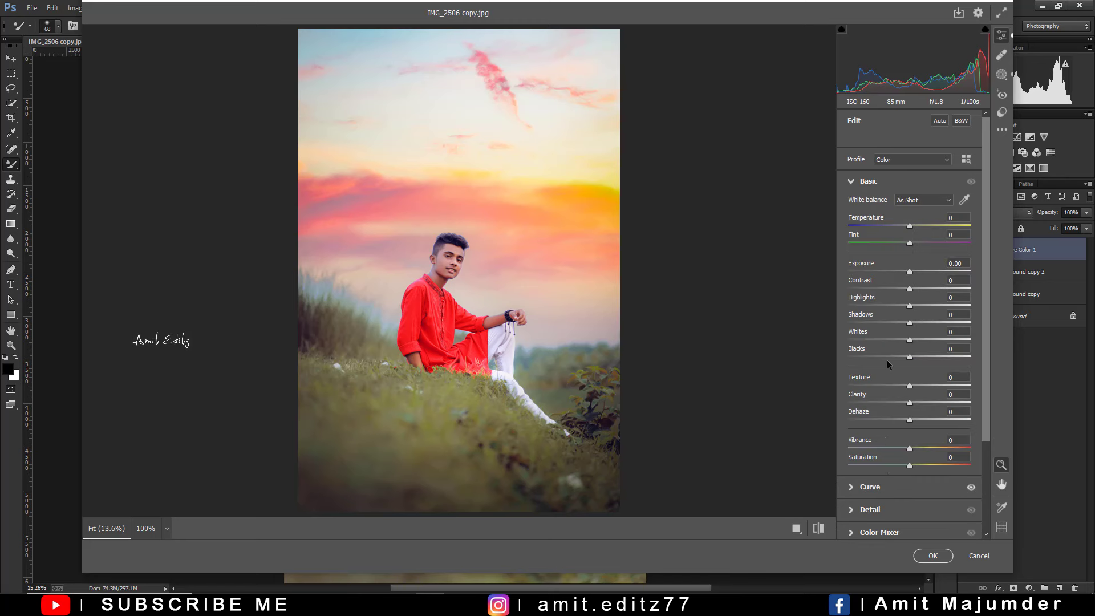
key(ctrl+alt+4)
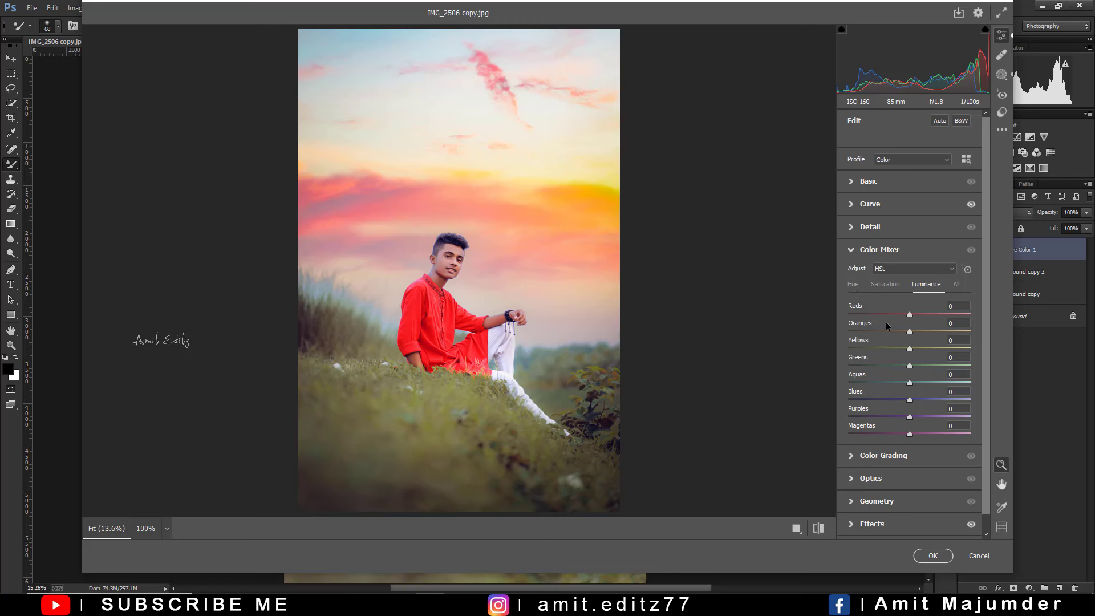
key(ctrl+alt+shift+2)
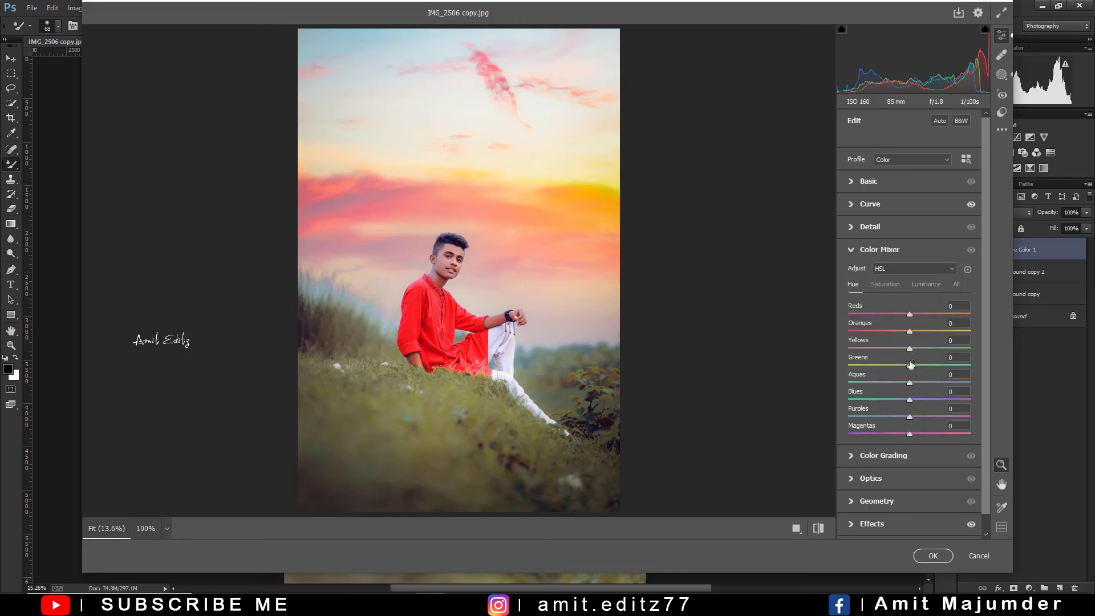
drag(869, 367, 866, 369)
Lower Clarity to -4, set Grain to 15, and apply the Camera Raw edits
key(ctrl+1)
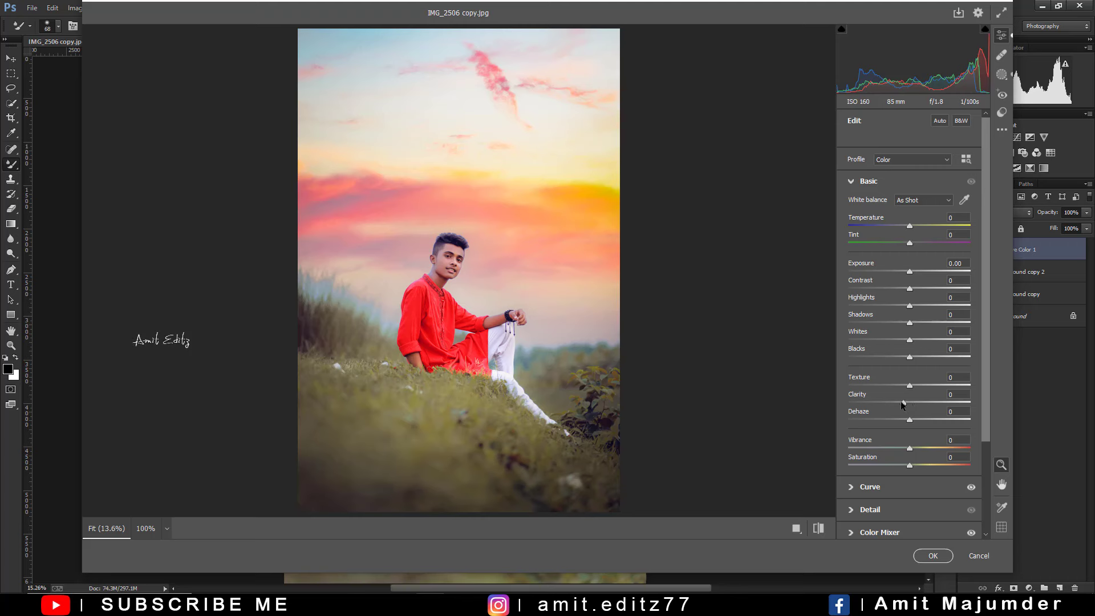
drag(903, 404, 907, 404)
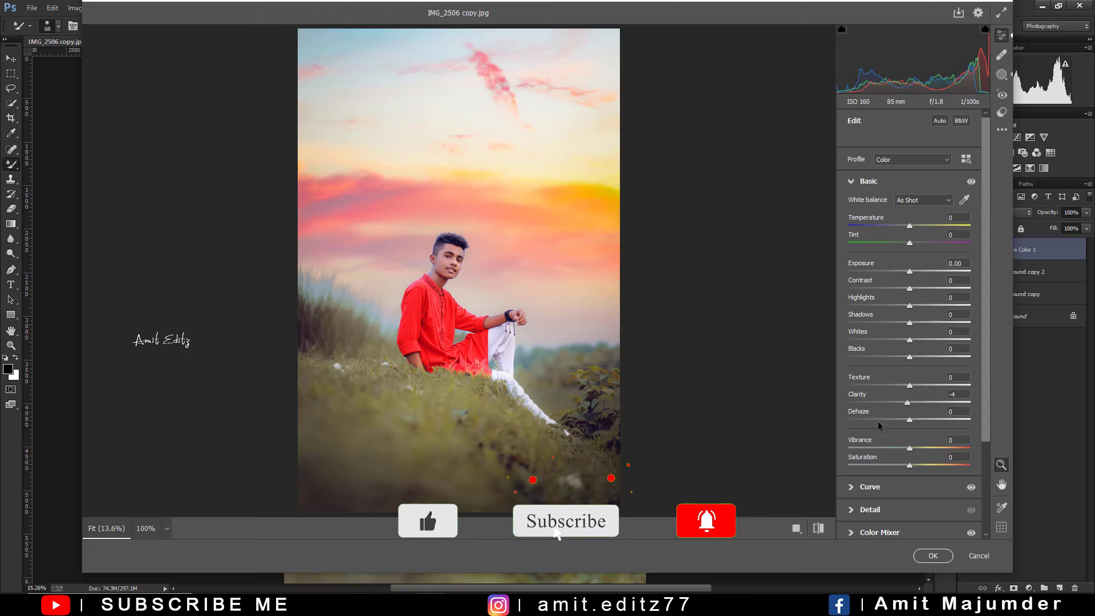
scroll(885, 456, down, 2)
scroll(882, 513, down, 2)
scroll(881, 515, down, 2)
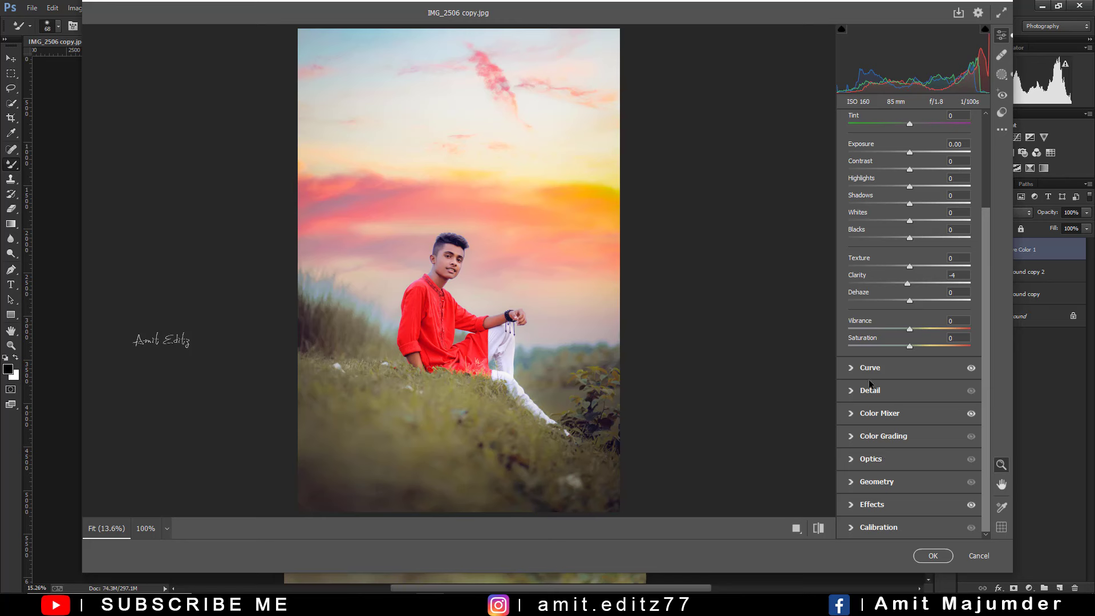
click(872, 504)
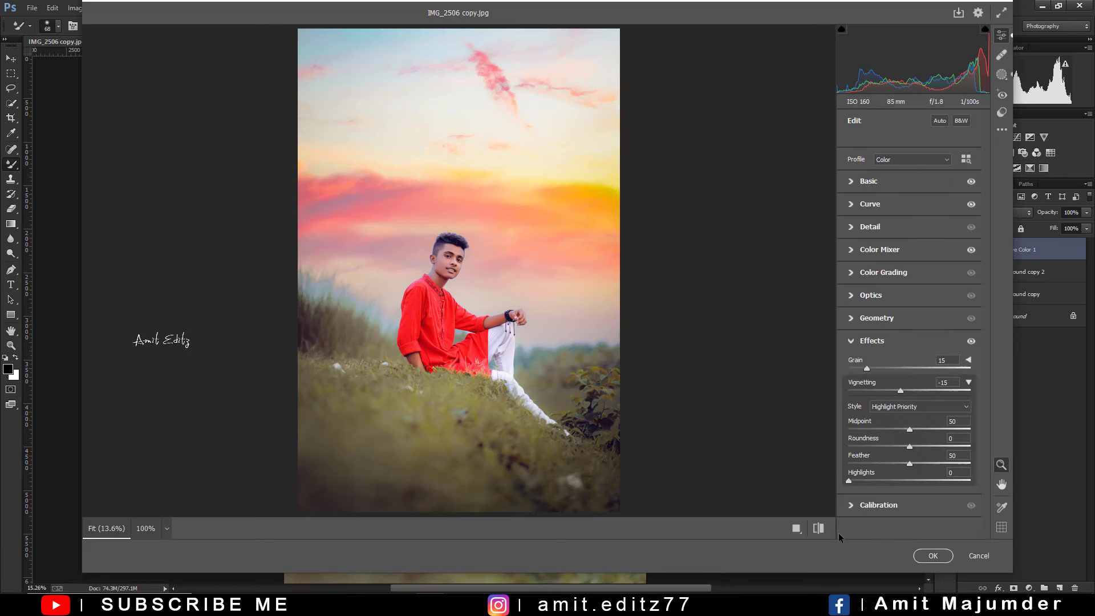
click(935, 556)
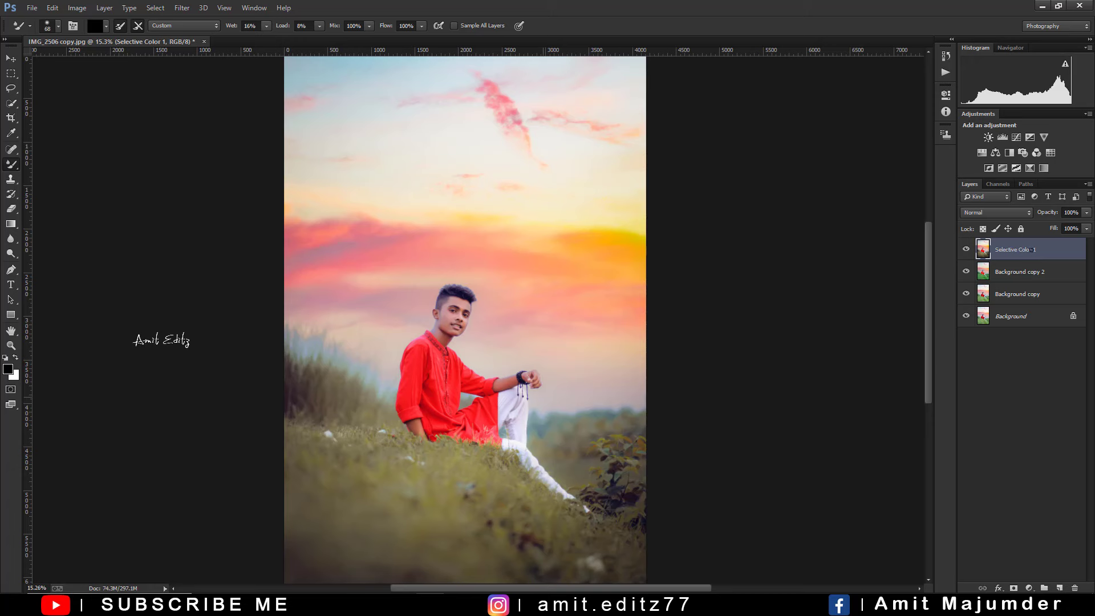
Merge the Background copy layers with Selective Color 1 into a single layer
scroll(159, 106, right, 1)
scroll(465, 252, right, 1)
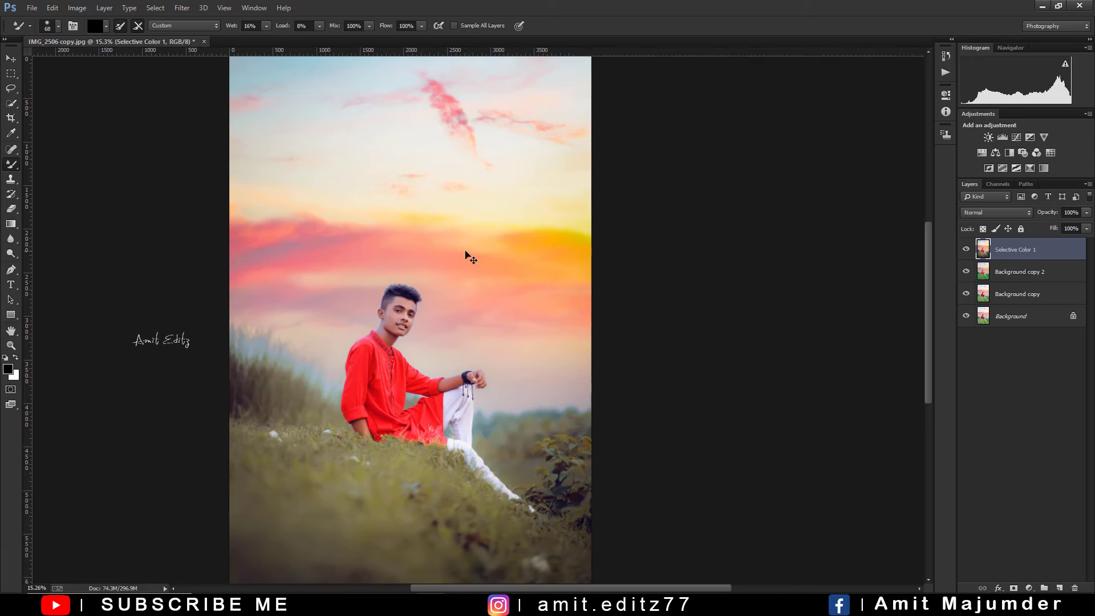
scroll(465, 252, down, 2)
scroll(465, 252, down, 1)
scroll(464, 252, up, 1)
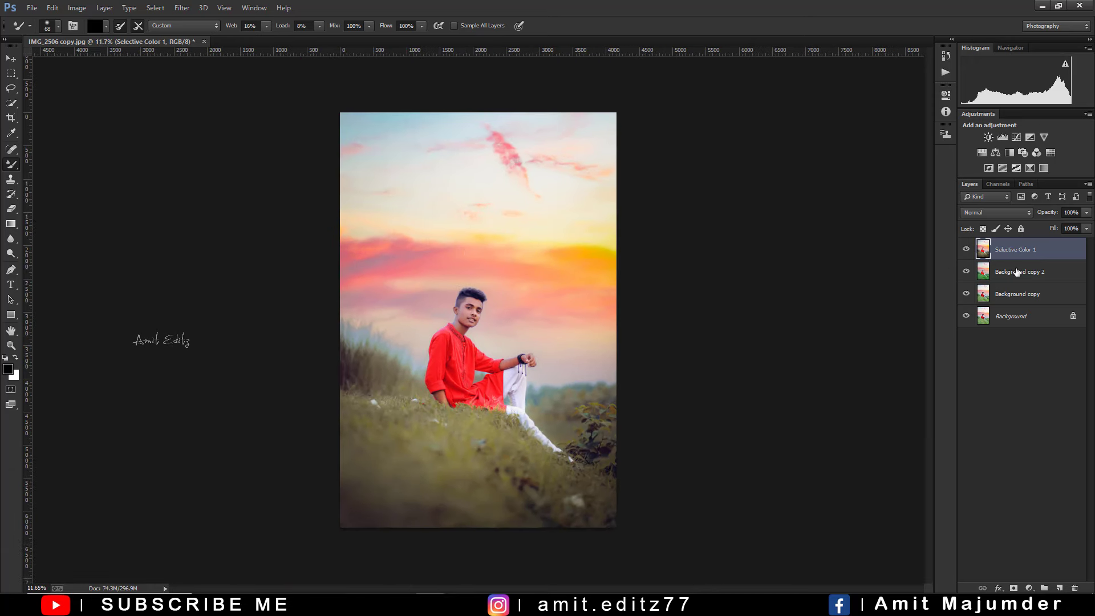
shift+click(1017, 272)
shift+click(1012, 295)
right_click(1008, 295)
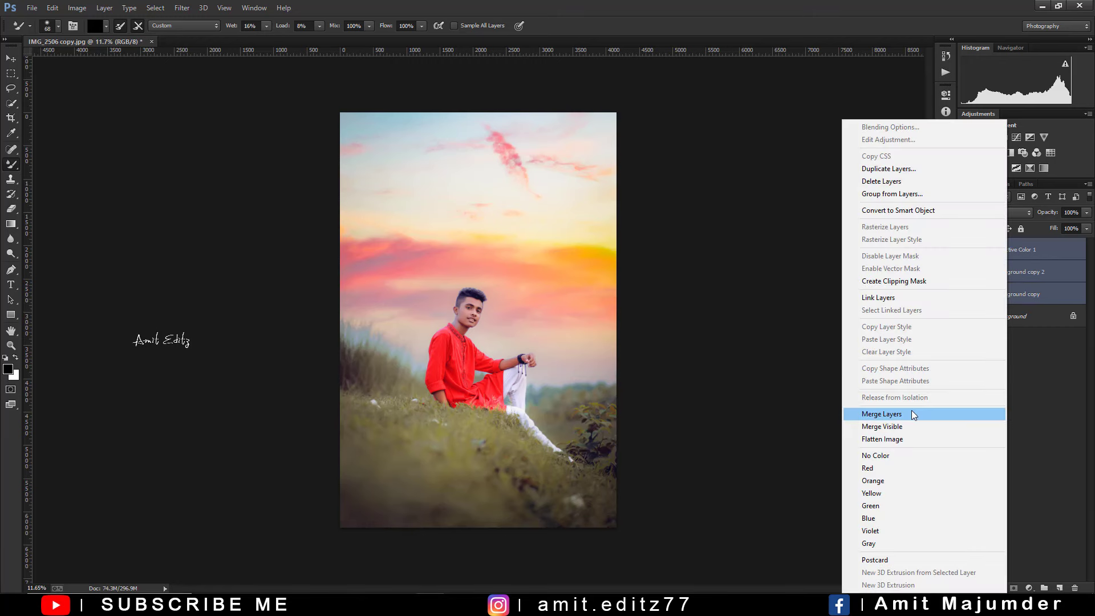
click(914, 415)
Compare before and after, then duplicate Selective Color 1 as Selective Color 1 copy
click(967, 250)
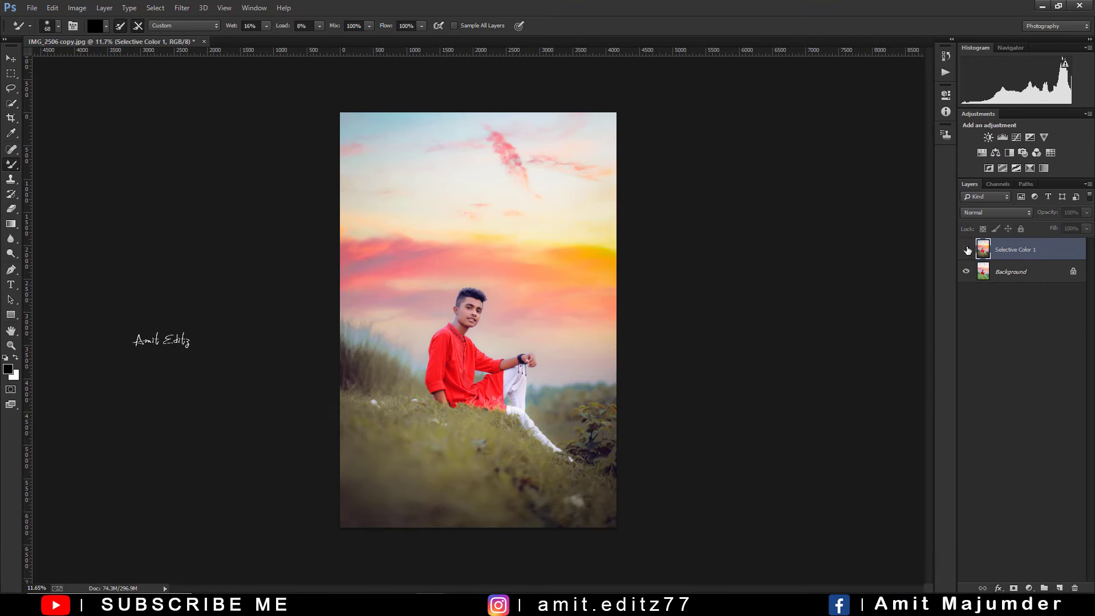
click(966, 250)
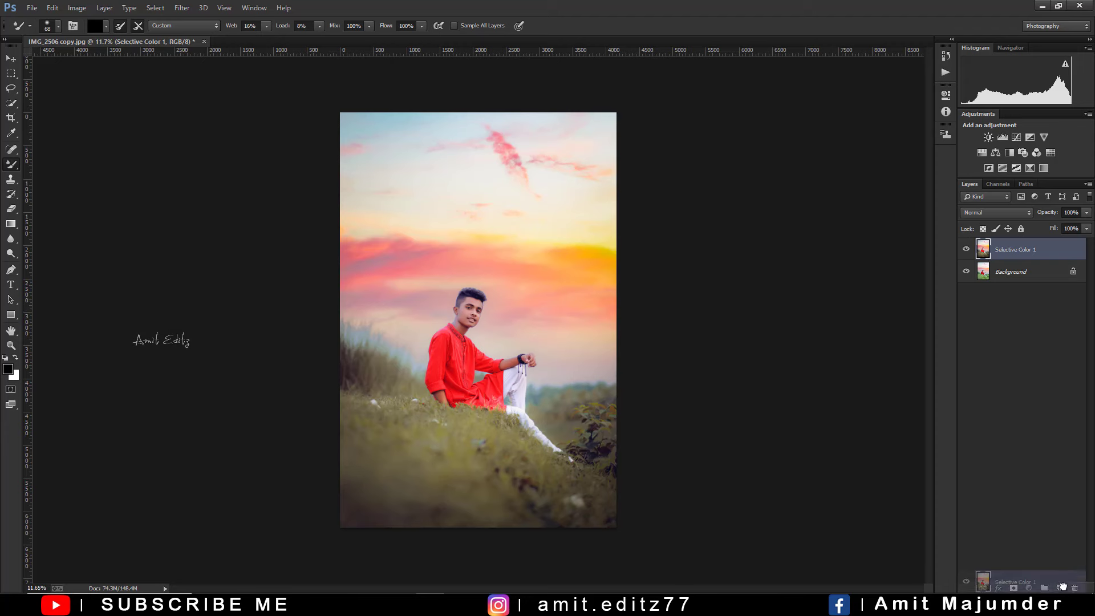
drag(1029, 249, 1063, 587)
scroll(455, 297, up, 5)
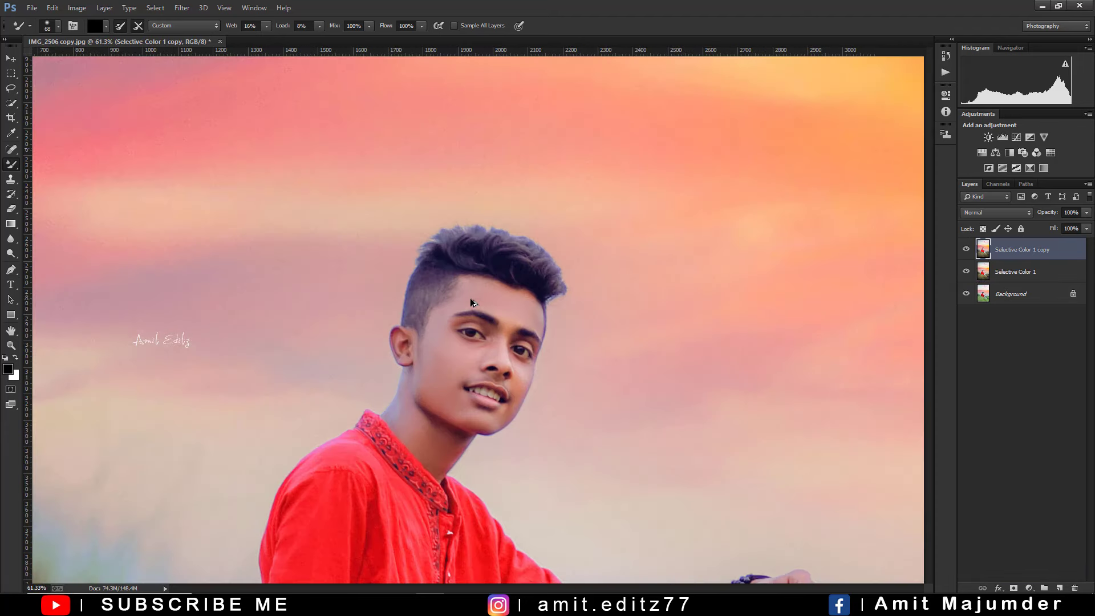
Quick-select the man's face, neck and forearm
click(11, 103)
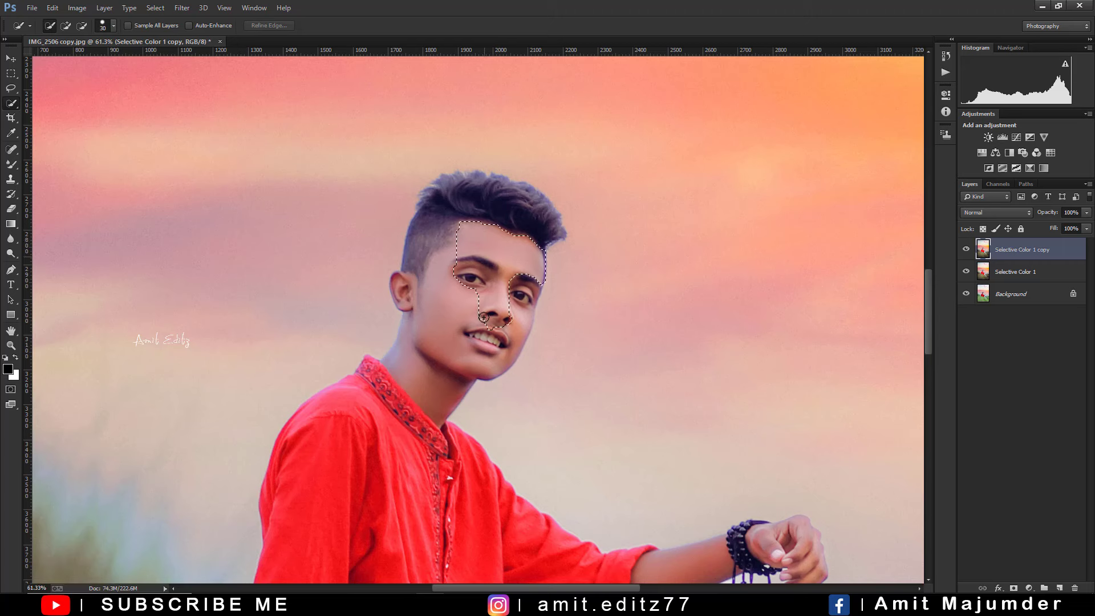
drag(484, 317, 469, 353)
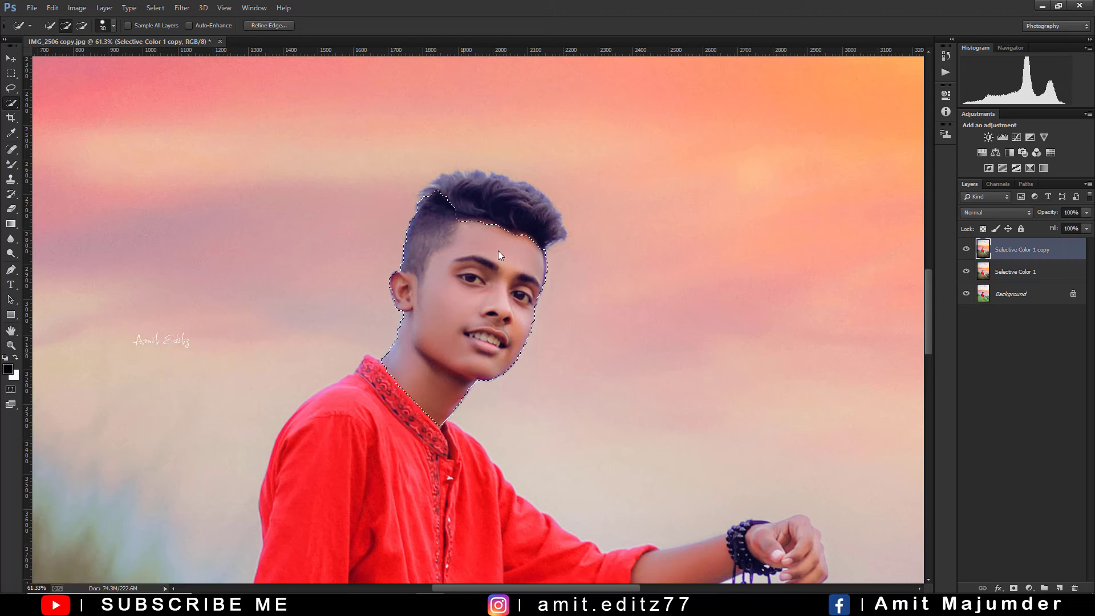
scroll(534, 333, down, 5)
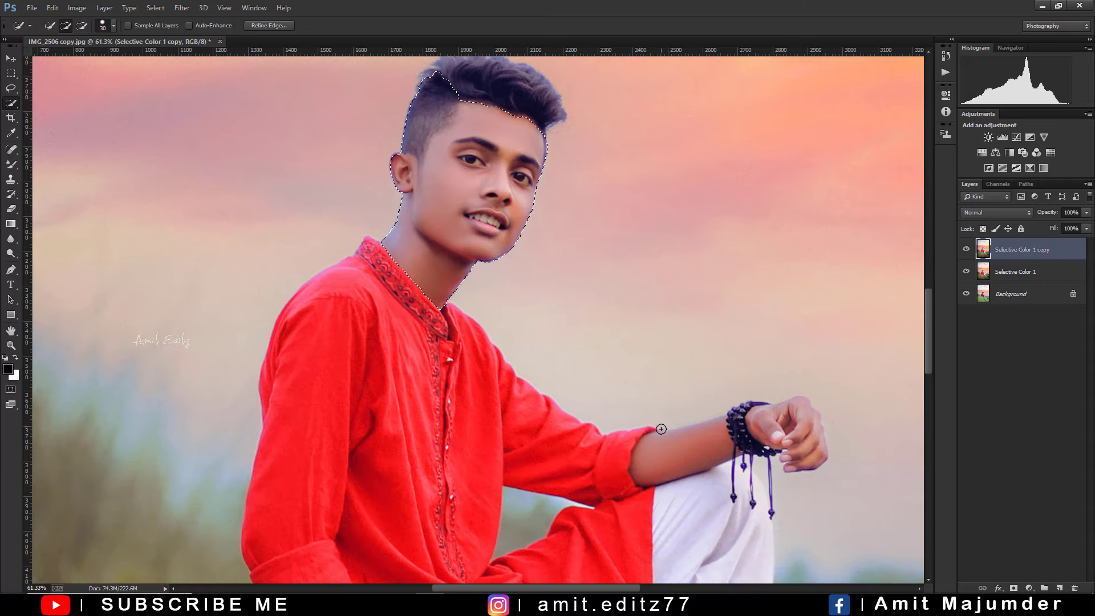
drag(649, 464, 819, 425)
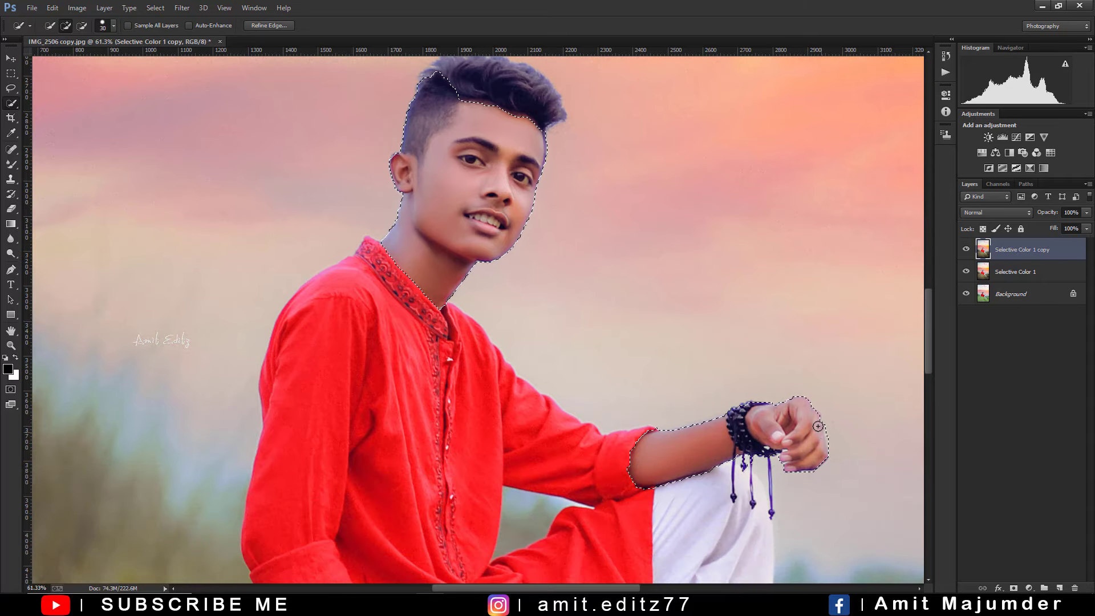
Add his hands to the selection and create a Selective Color adjustment layer on it
scroll(627, 439, right, 2)
scroll(456, 342, down, 3)
scroll(456, 342, down, 3)
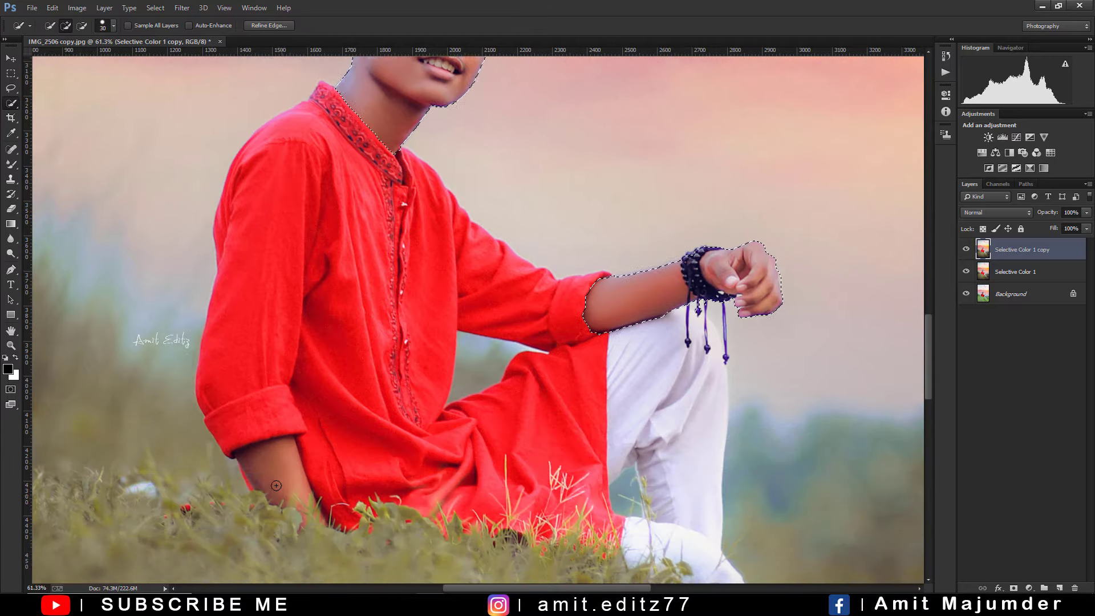
scroll(456, 342, down, 1)
drag(273, 451, 292, 472)
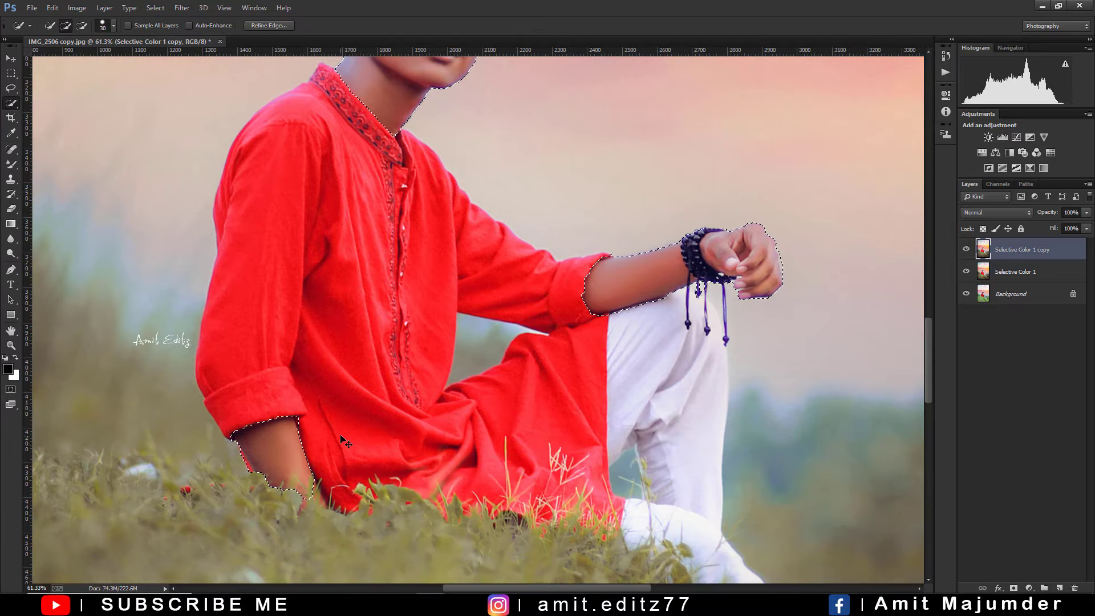
scroll(359, 414, right, 2)
scroll(406, 313, up, 8)
scroll(406, 313, left, 2)
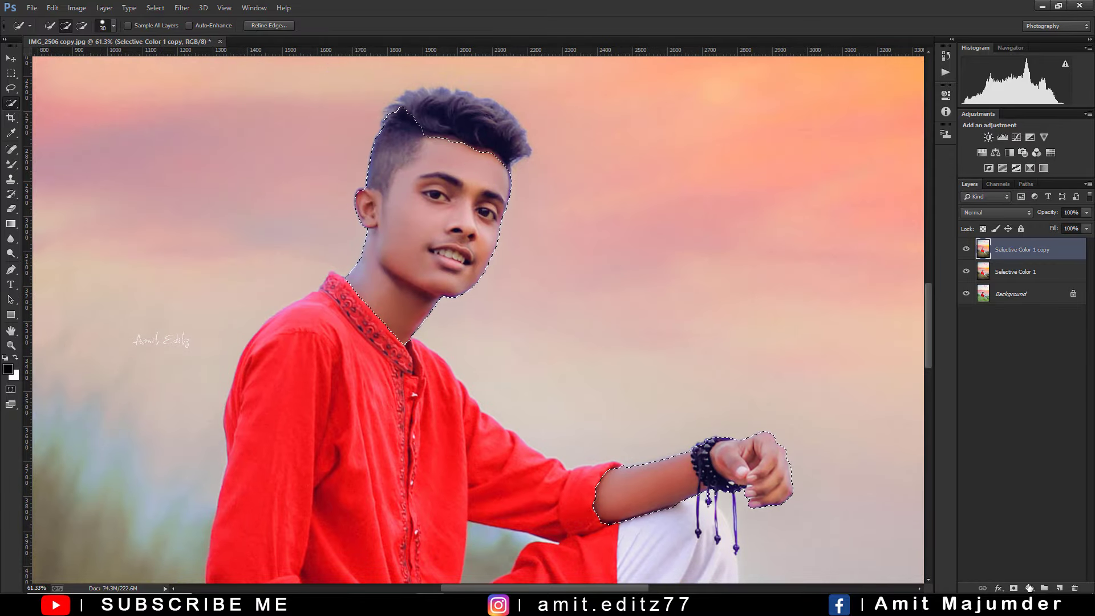
click(1029, 588)
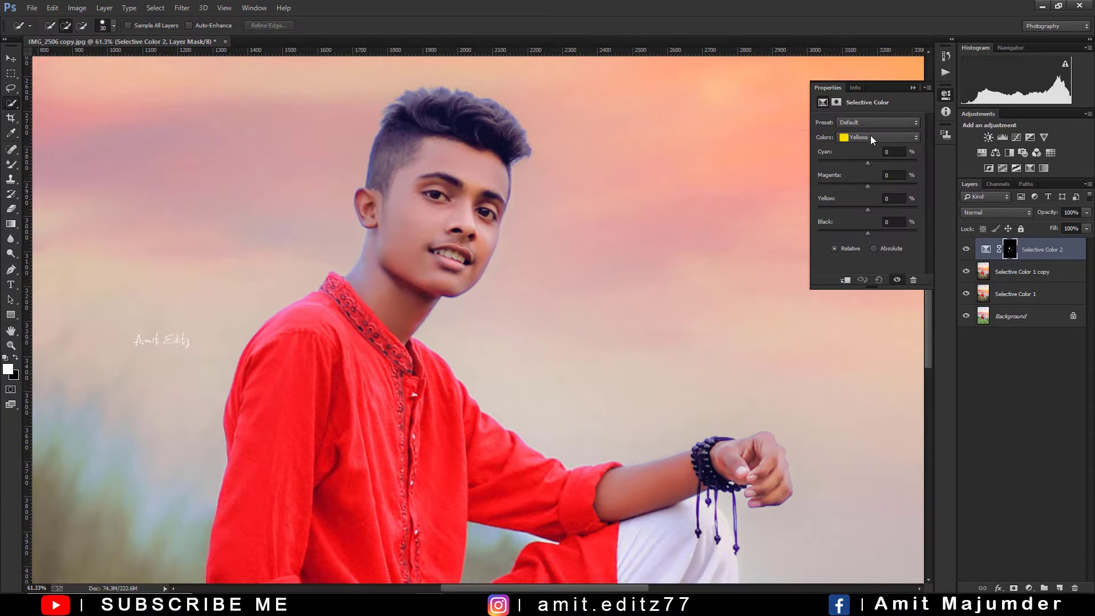
Set Selective Color 2's Reds to Cyan -38 and Black -23, then view the whole portrait
click(870, 137)
click(856, 129)
drag(868, 233, 861, 232)
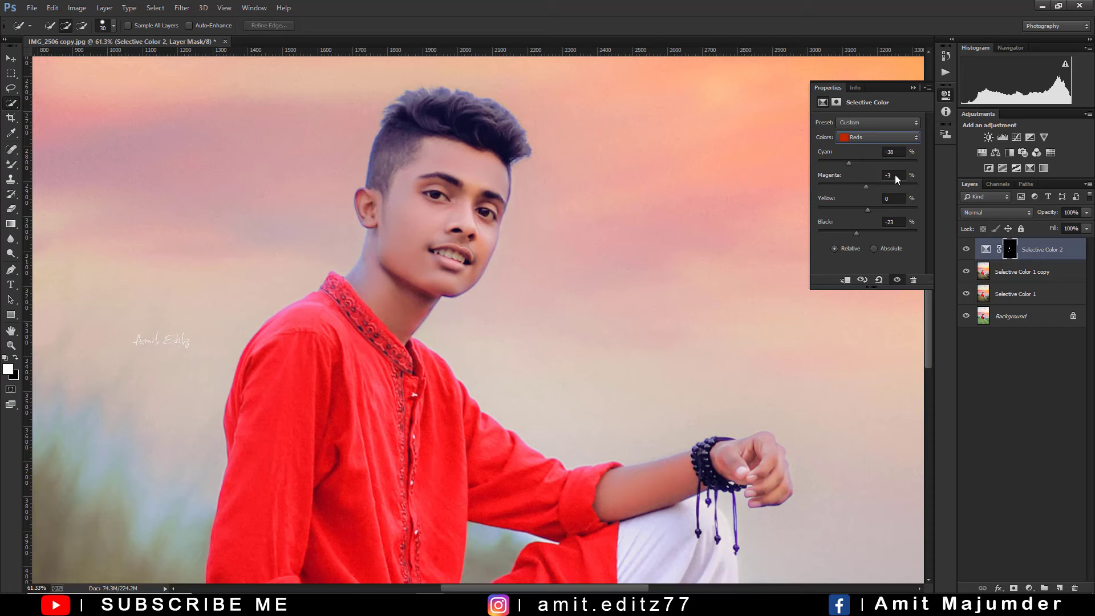
click(911, 89)
scroll(505, 217, down, 5)
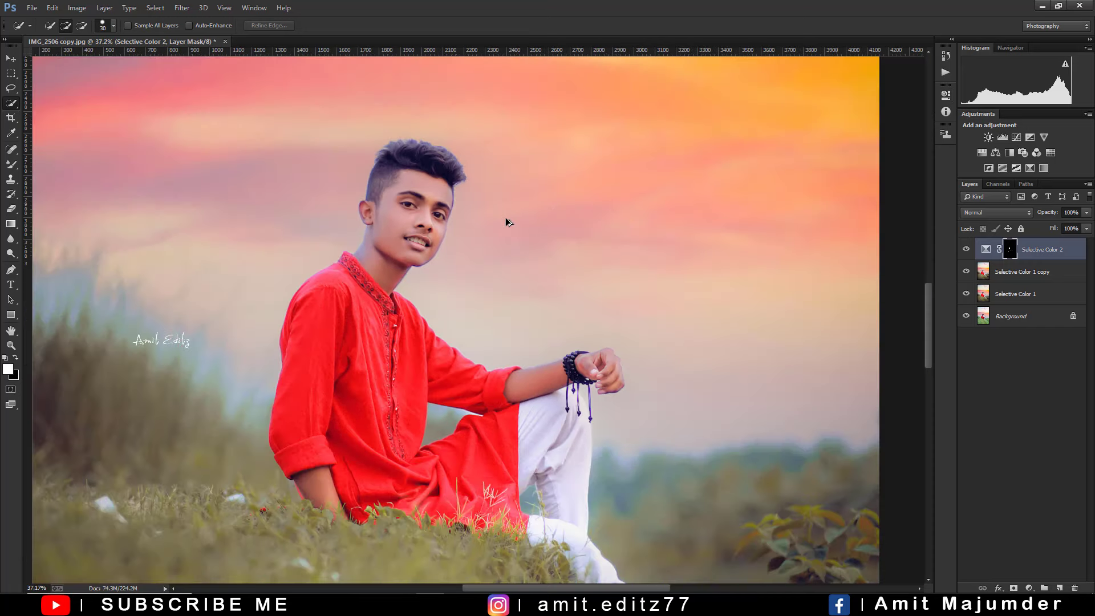
scroll(505, 217, down, 2)
scroll(505, 217, up, 2)
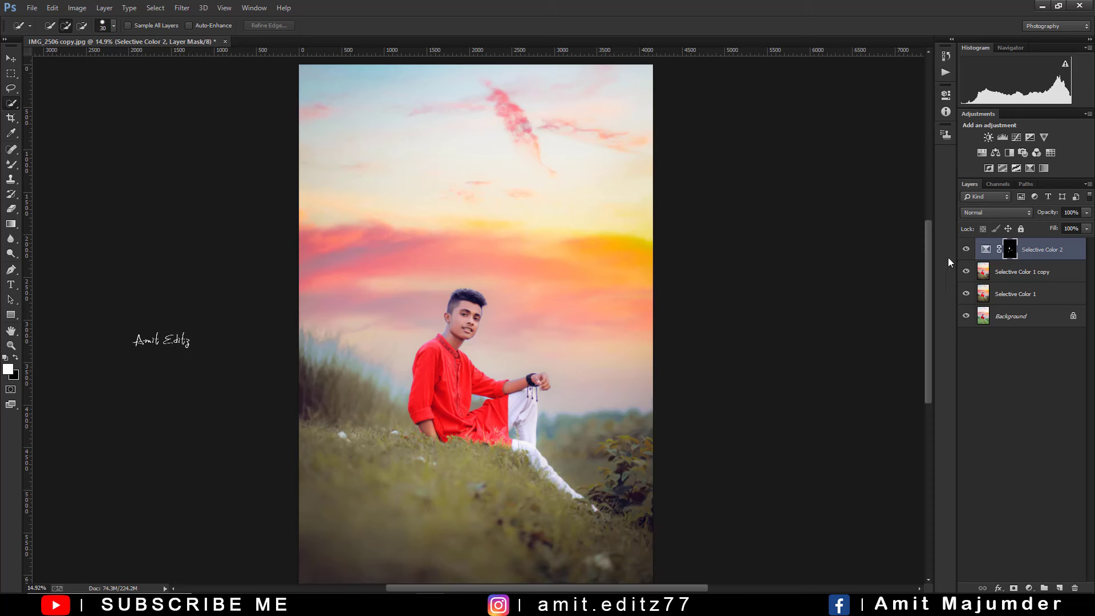
Merge the skin adjustment into Selective Color 2 and duplicate it as Selective Color 2 copy
click(966, 249)
click(966, 249)
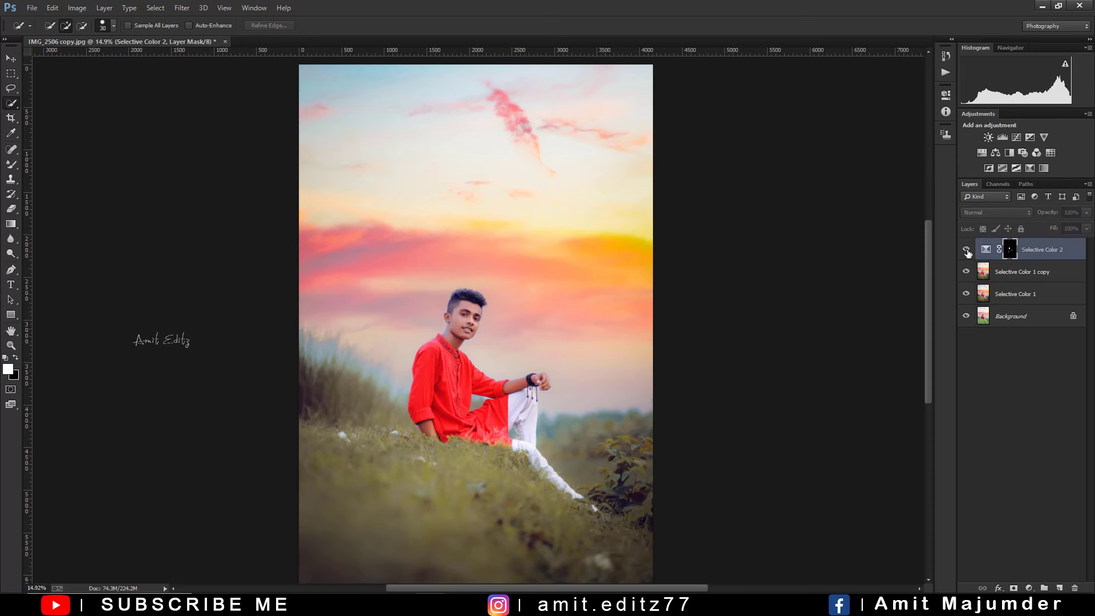
right_click(1024, 275)
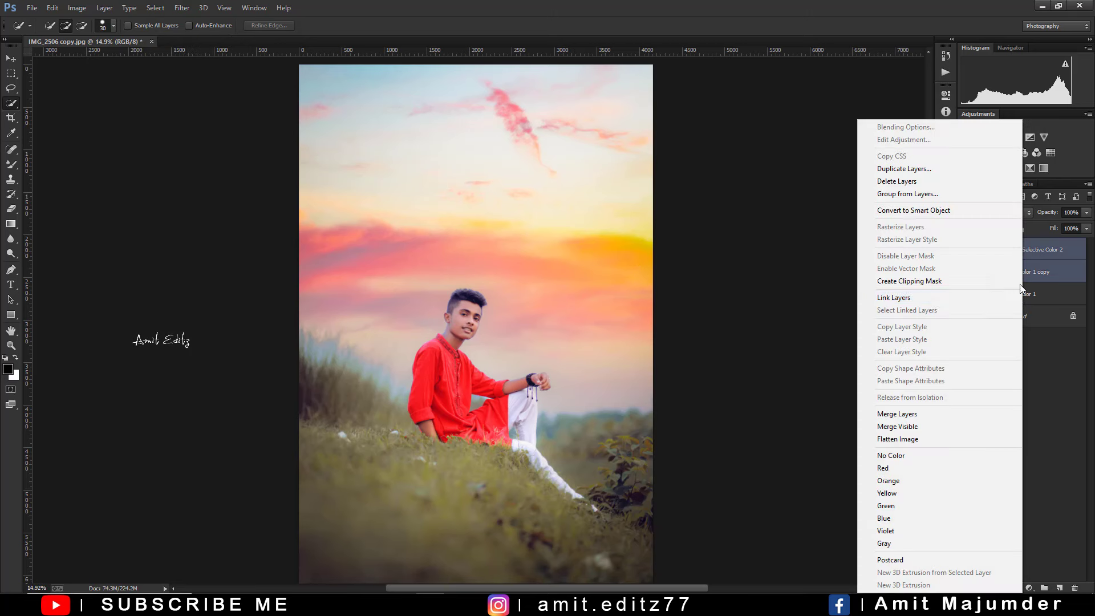
click(926, 415)
drag(1016, 259, 1059, 588)
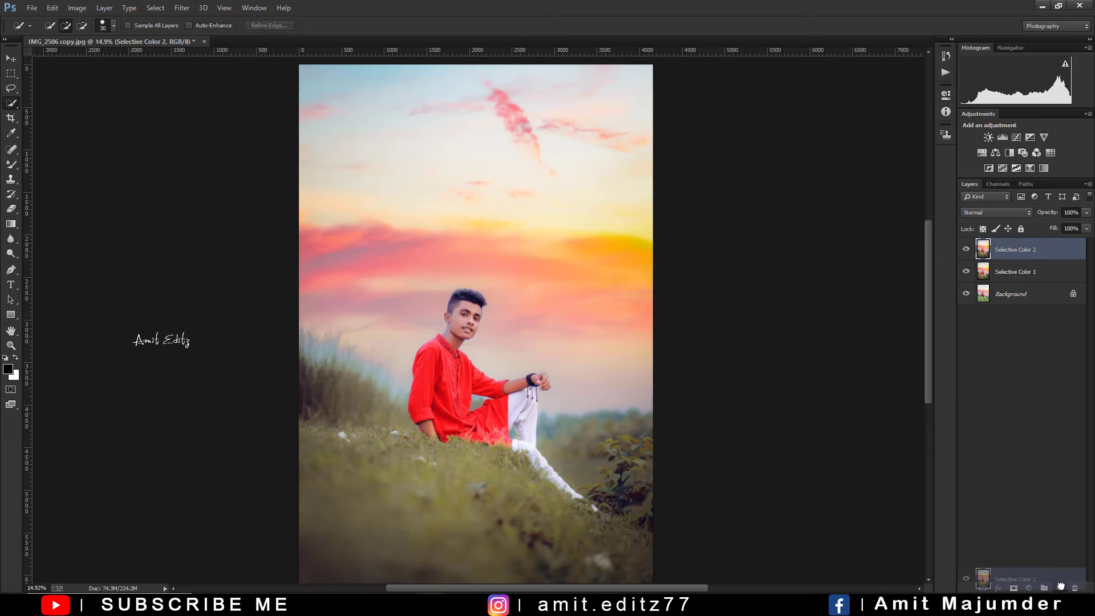
click(10, 254)
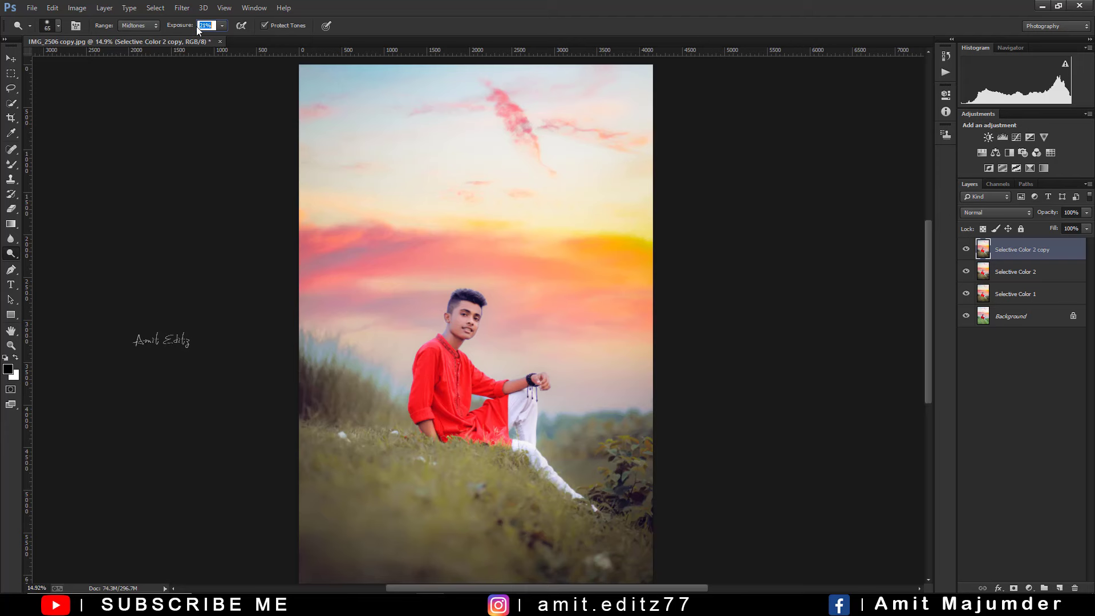
Dodge the cheek below the left eye at 15% exposure with a 55 px brush
text(15)
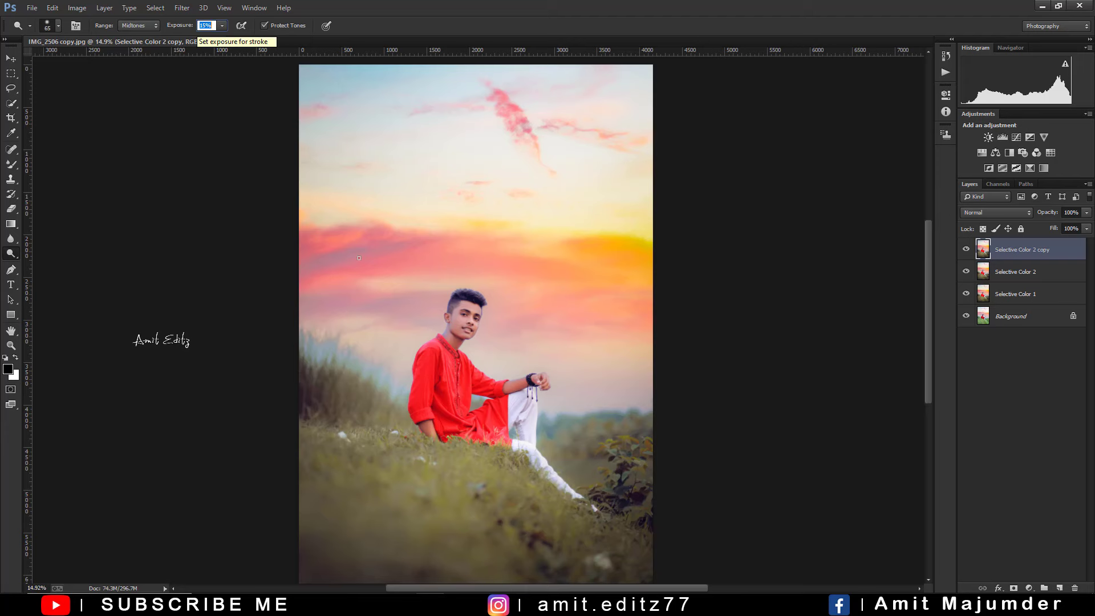
key(Return)
drag(419, 311, 492, 310)
scroll(513, 314, up, 3)
scroll(560, 316, up, 3)
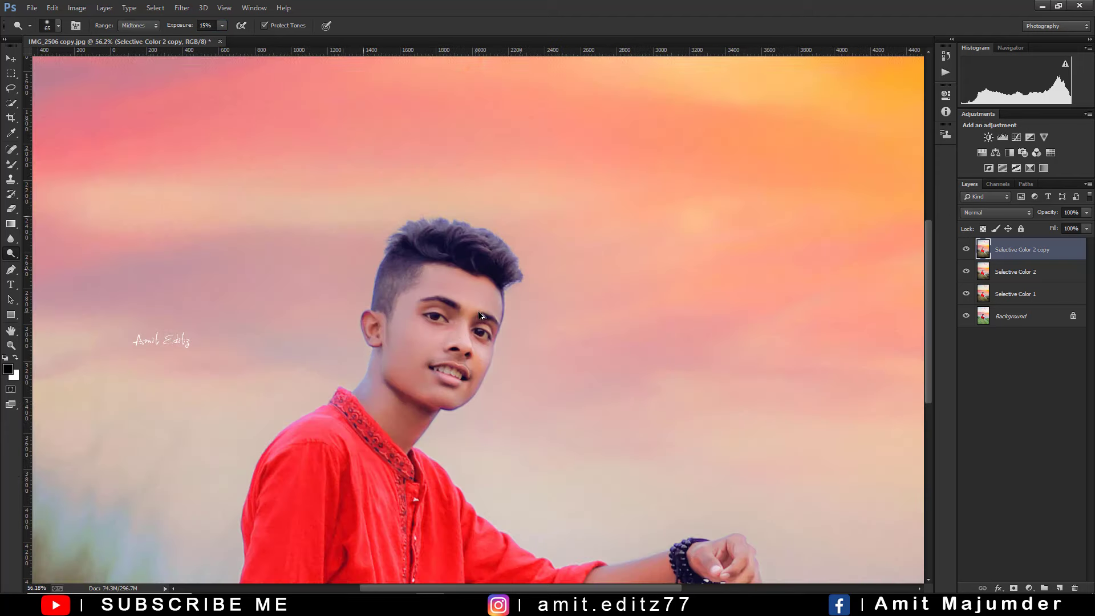
scroll(456, 327, up, 3)
drag(463, 353, 440, 345)
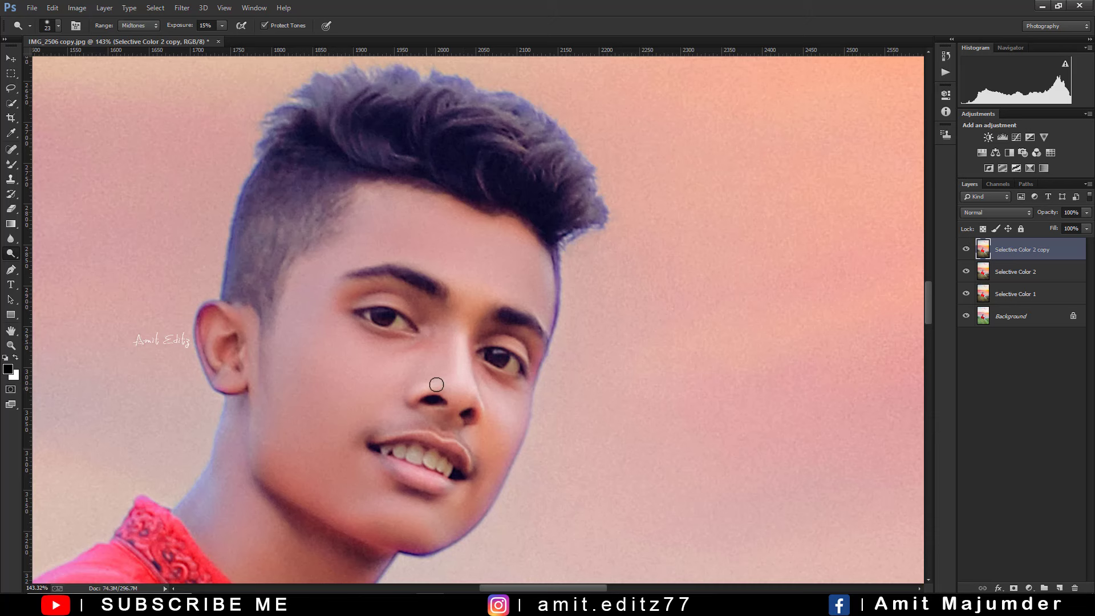
drag(476, 368, 493, 368)
drag(354, 390, 331, 340)
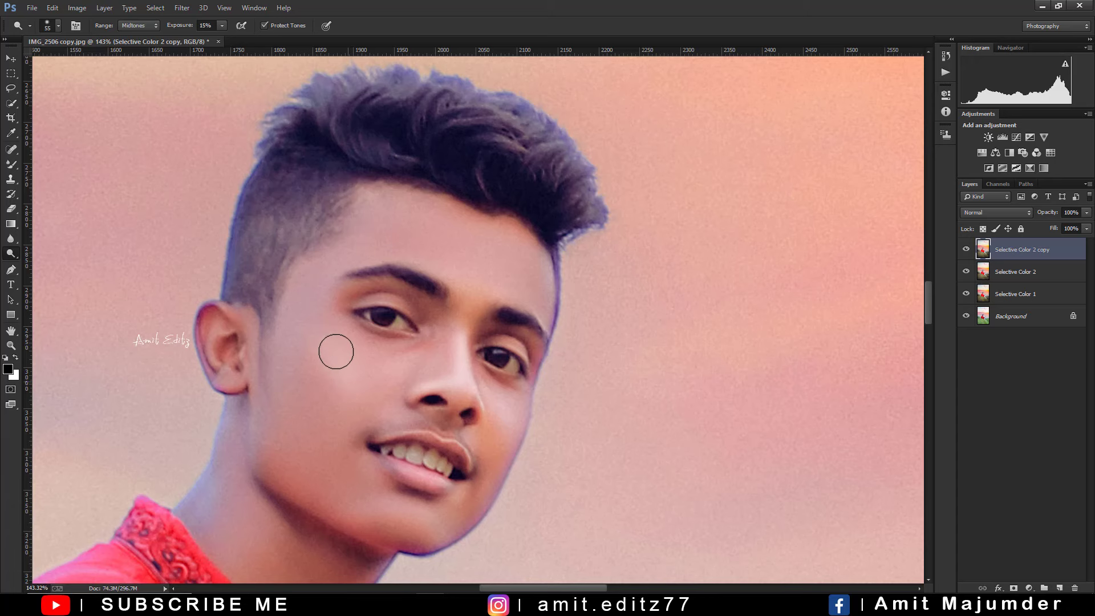
Enlarge the dodge brush to 96 px and lower exposure to 10%
scroll(376, 340, right, 1)
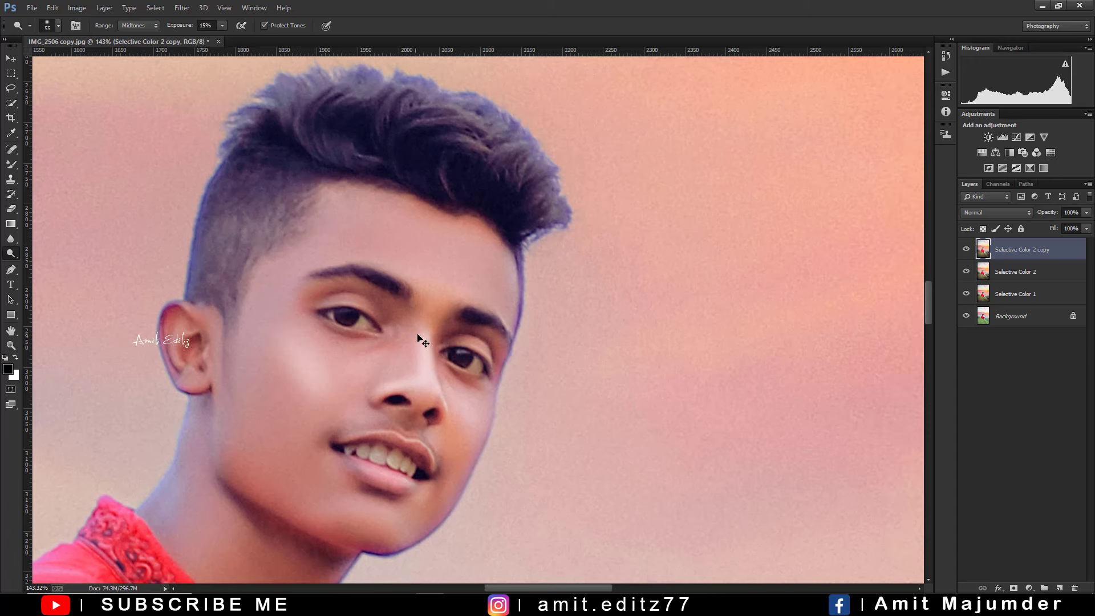
key(alt)
key(bracketright)
key(bracketright)
key(bracketright)
text(10)
key(Return)
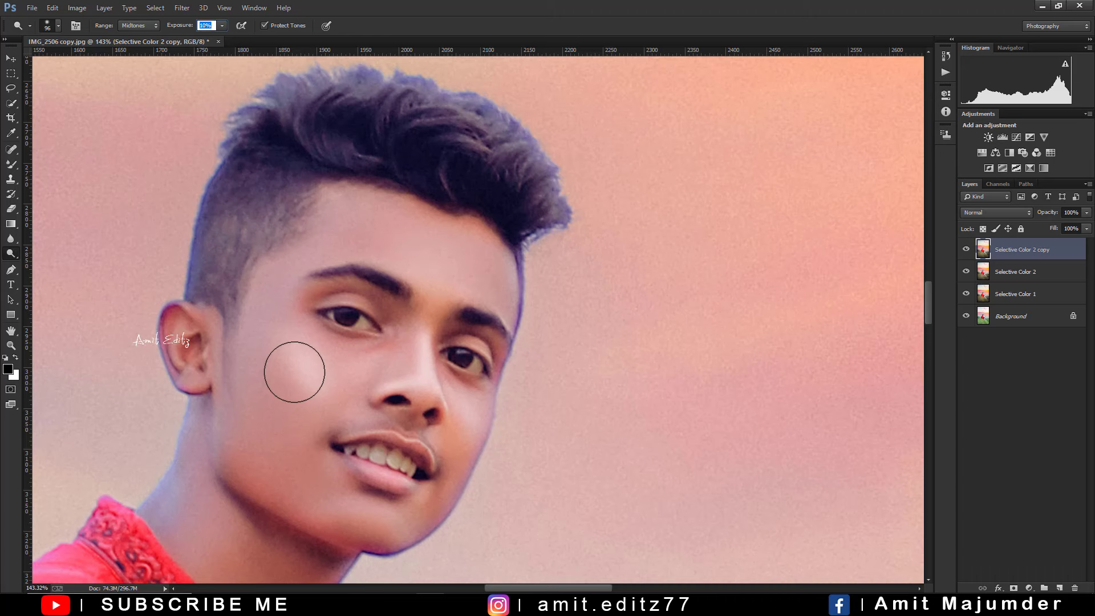
Dodge the man's forearm with a 159 px brush at 10% exposure
scroll(342, 490, down, 3)
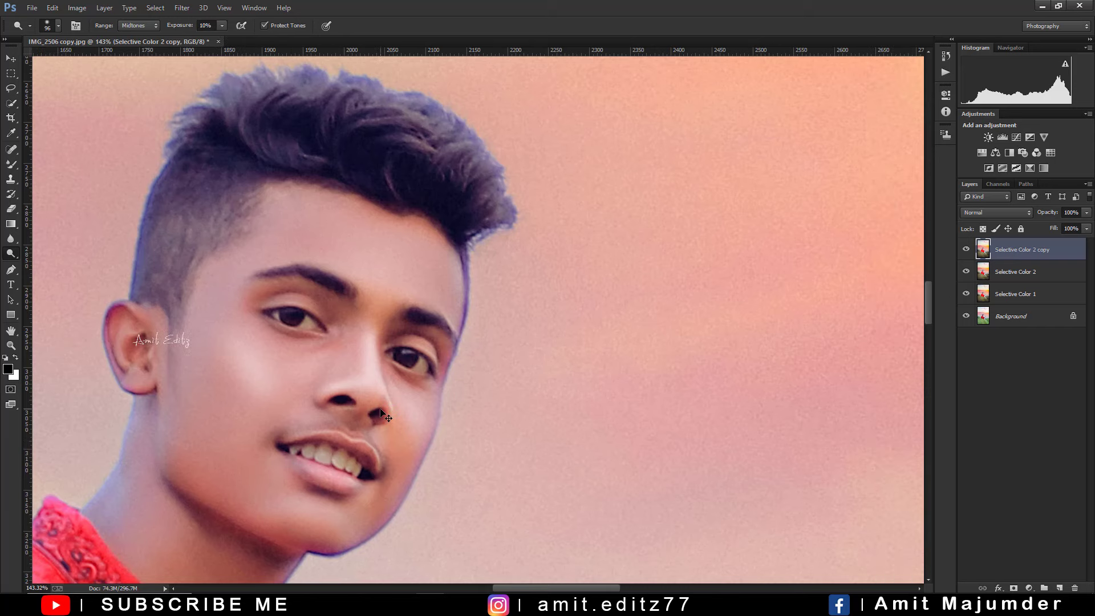
scroll(354, 479, down, 3)
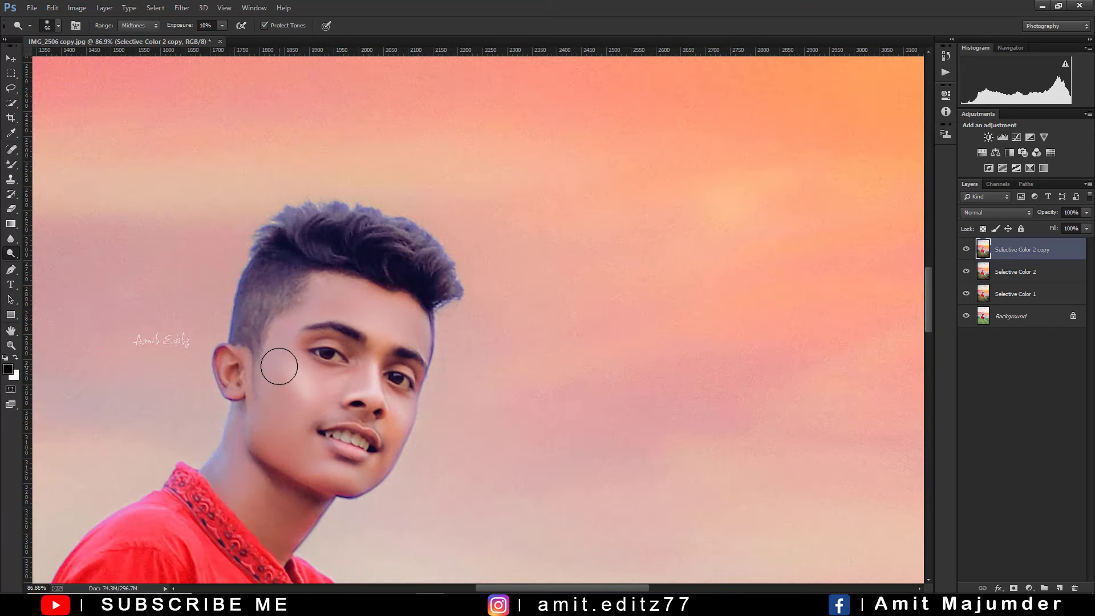
scroll(318, 369, right, 2)
scroll(322, 379, down, 2)
scroll(334, 439, down, 3)
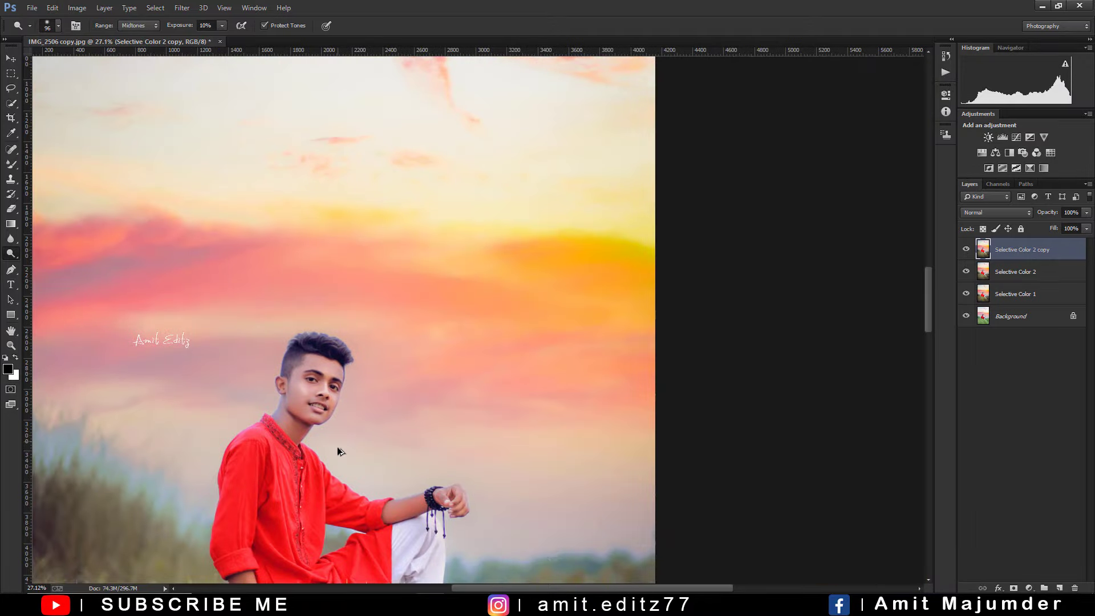
scroll(319, 402, up, 1)
scroll(437, 392, up, 1)
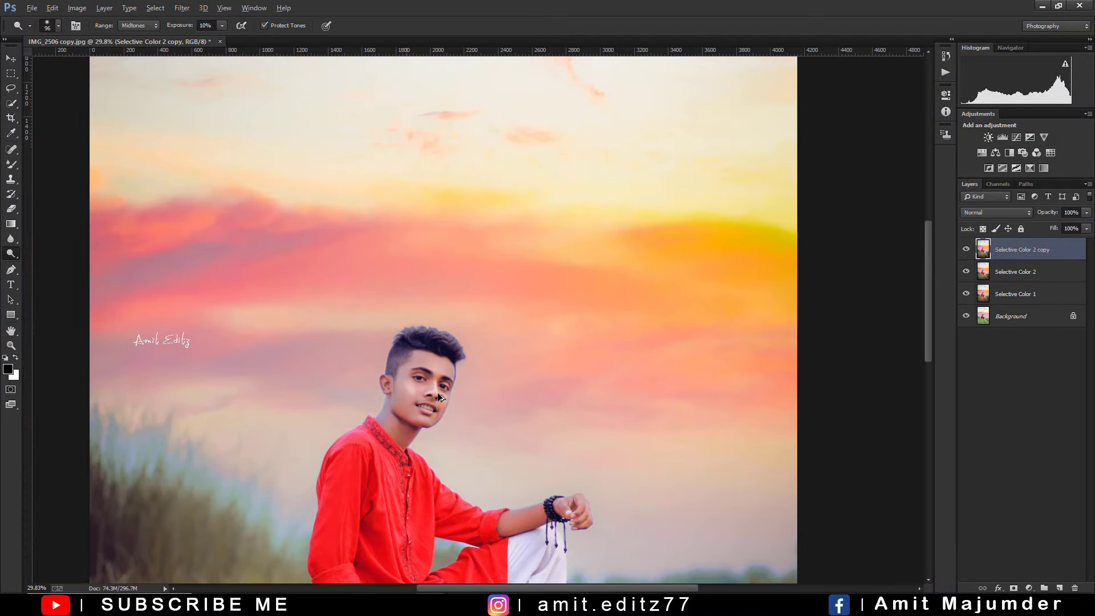
scroll(437, 391, up, 2)
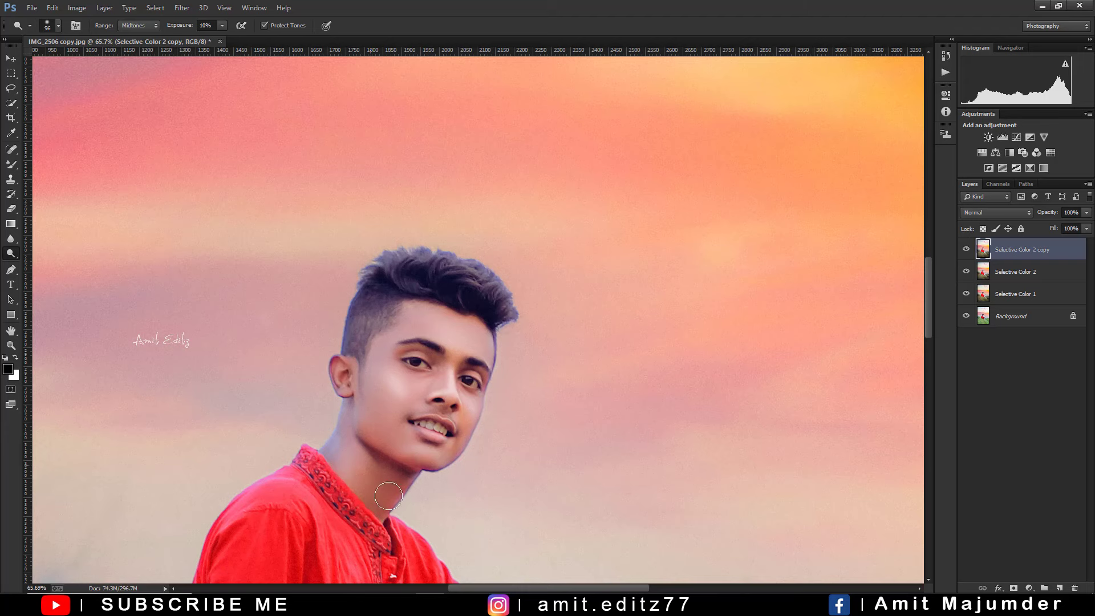
scroll(403, 450, down, 2)
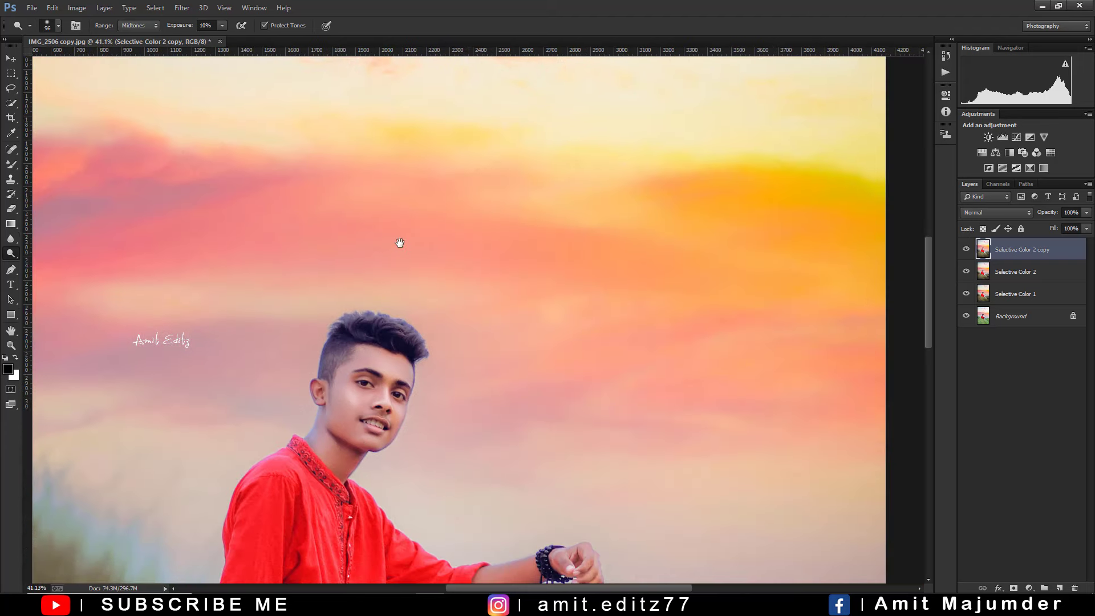
scroll(399, 242, down, 3)
key(bracketright)
key(bracketright)
key(bracketright)
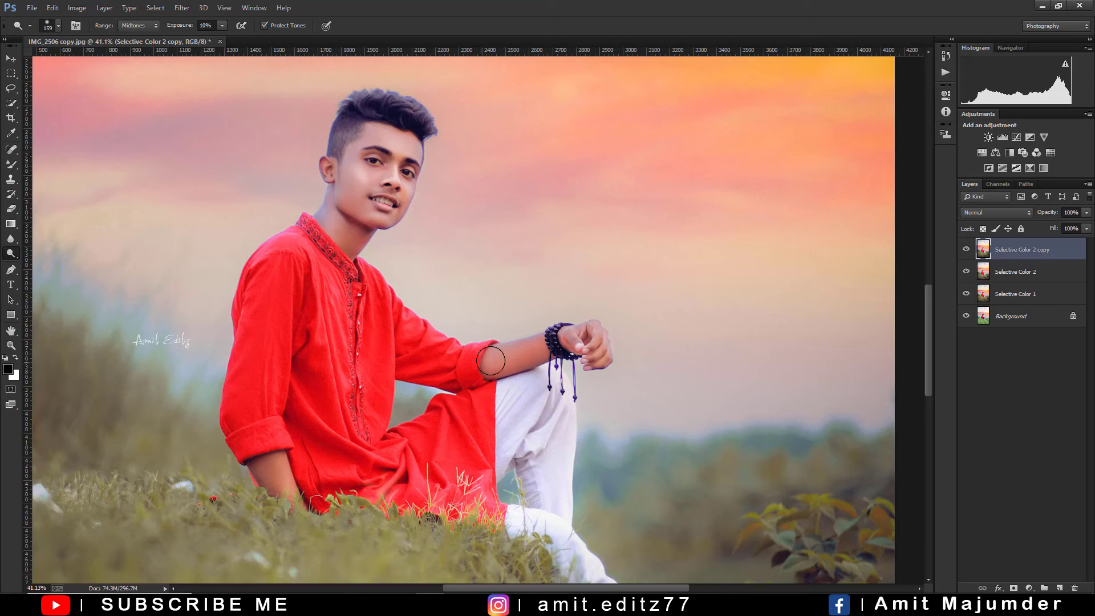
drag(330, 478, 287, 494)
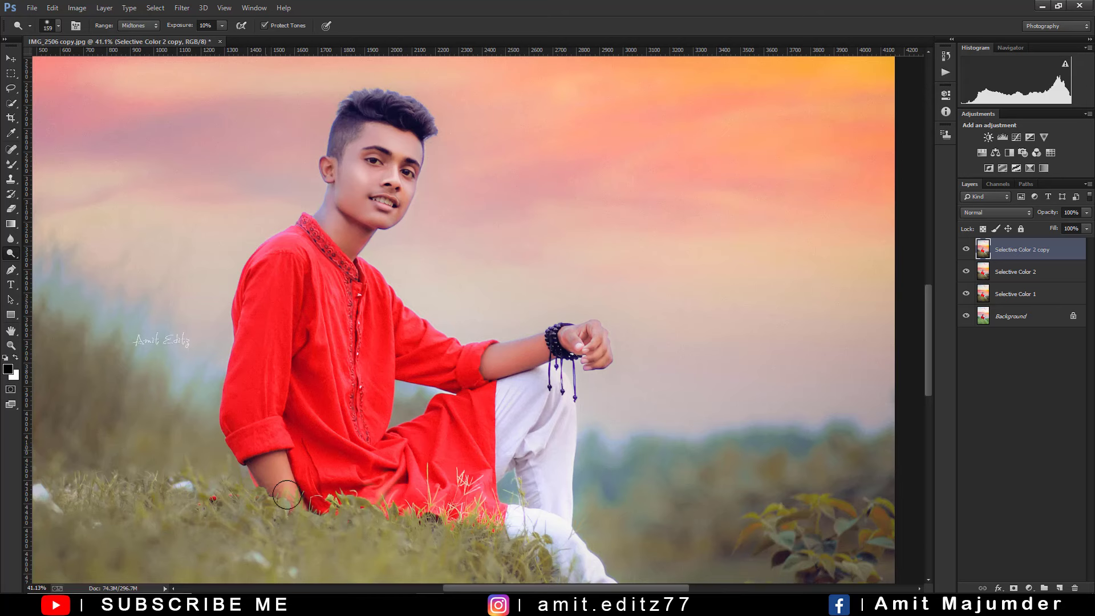
scroll(350, 343, down, 2)
scroll(351, 344, down, 1)
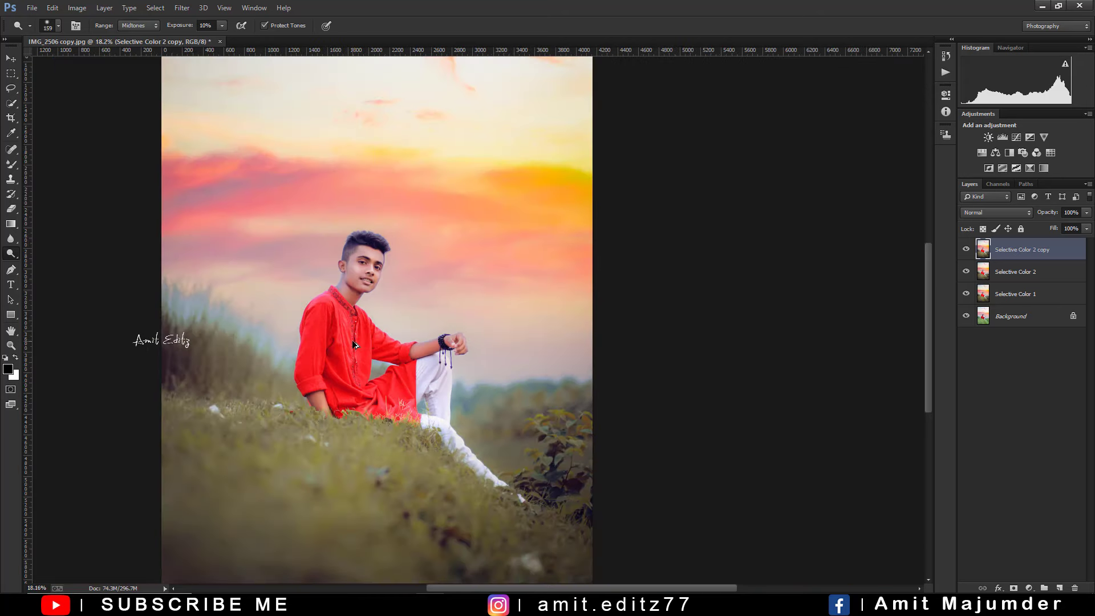
scroll(352, 344, down, 1)
scroll(353, 344, down, 1)
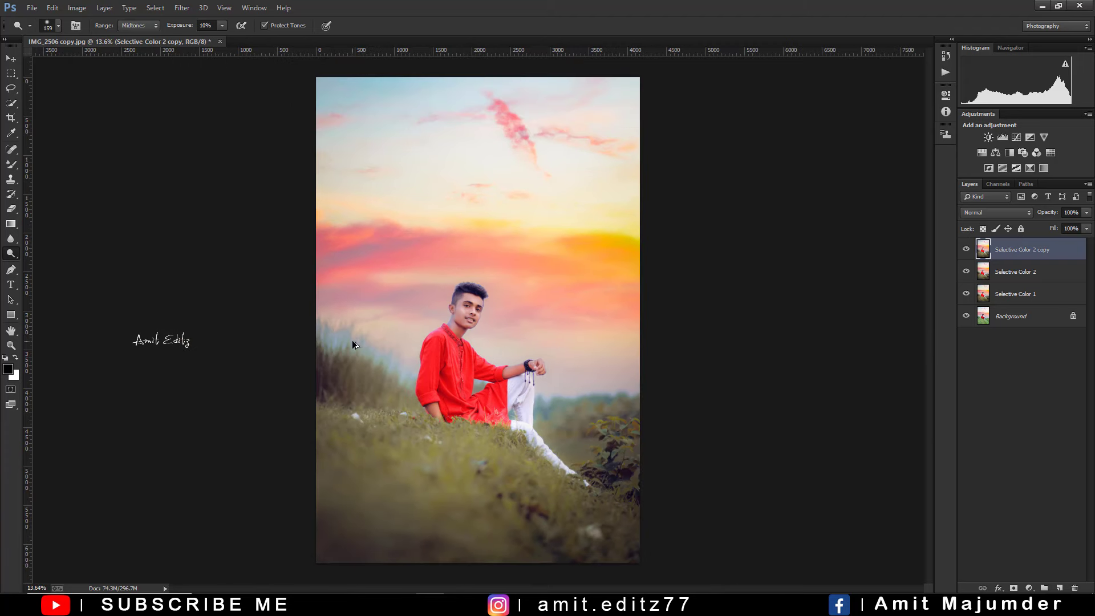
scroll(505, 403, down, 1)
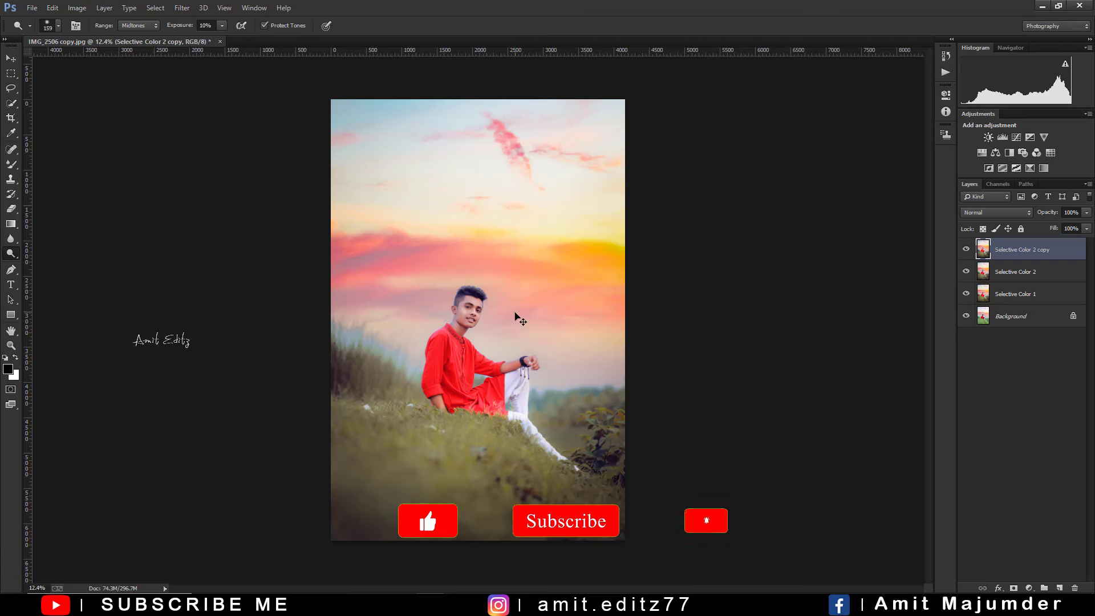
scroll(449, 312, up, 2)
scroll(449, 312, up, 4)
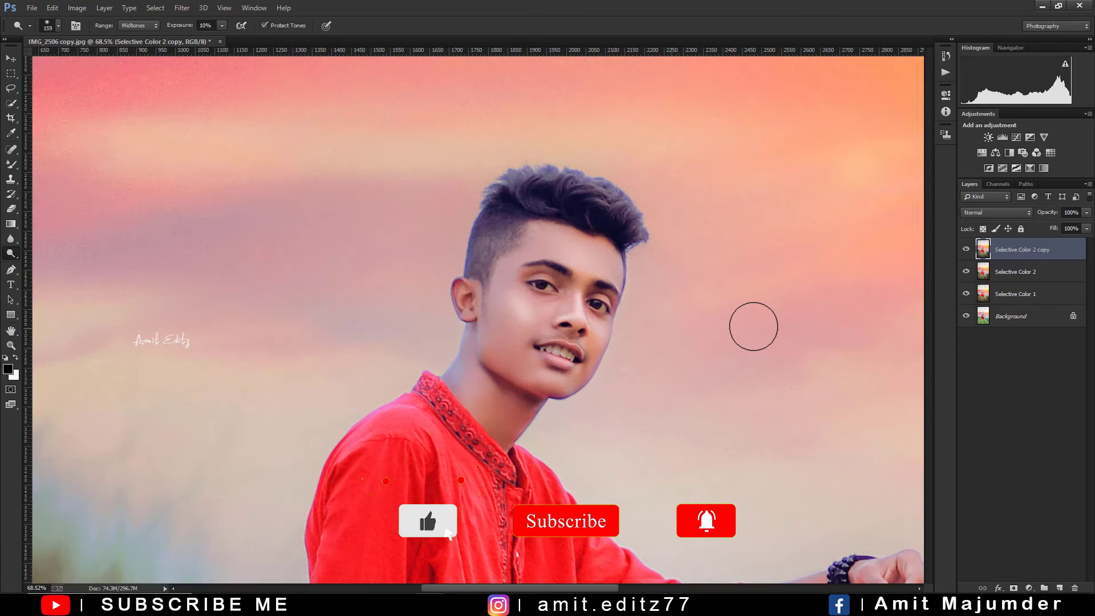
Lower the Selective Color 2 copy layer's opacity to 69%
drag(1086, 213, 1068, 226)
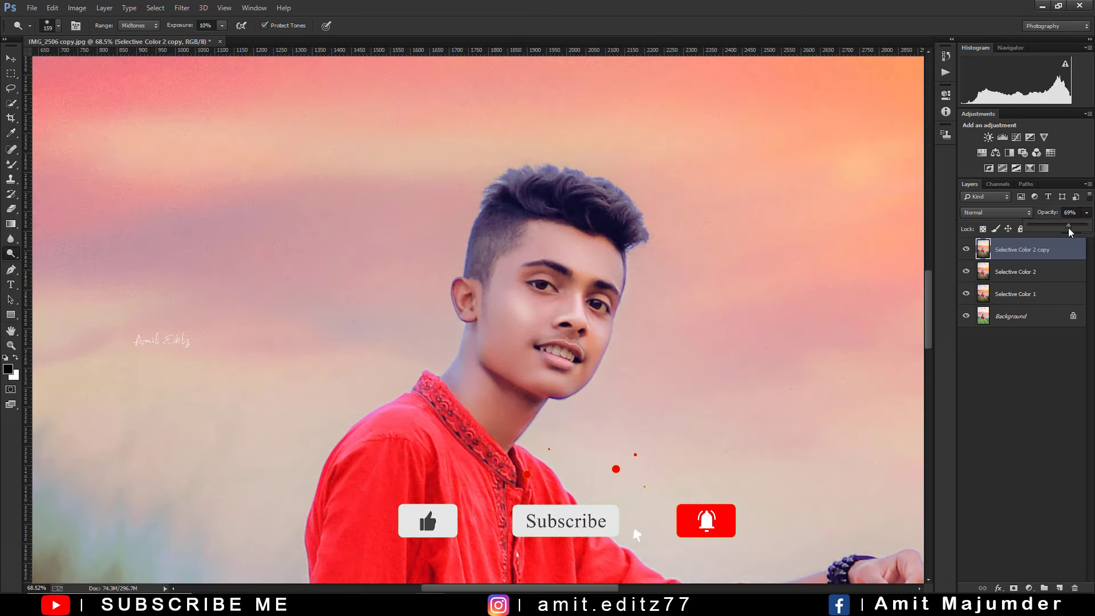
scroll(702, 306, down, 1)
scroll(680, 308, down, 2)
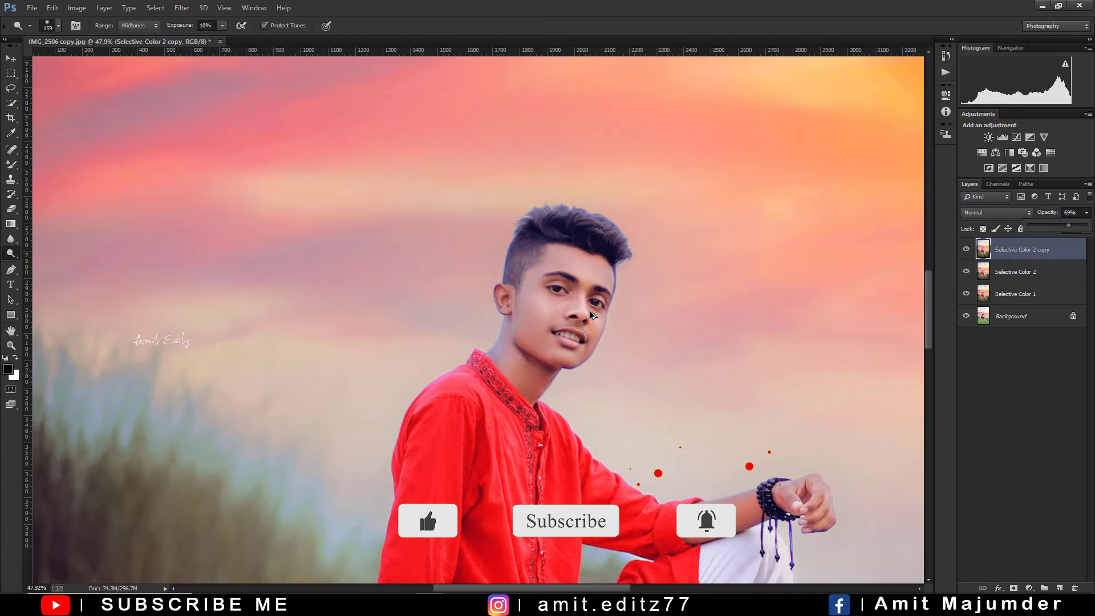
scroll(590, 313, down, 2)
scroll(589, 310, up, 1)
scroll(588, 312, right, 1)
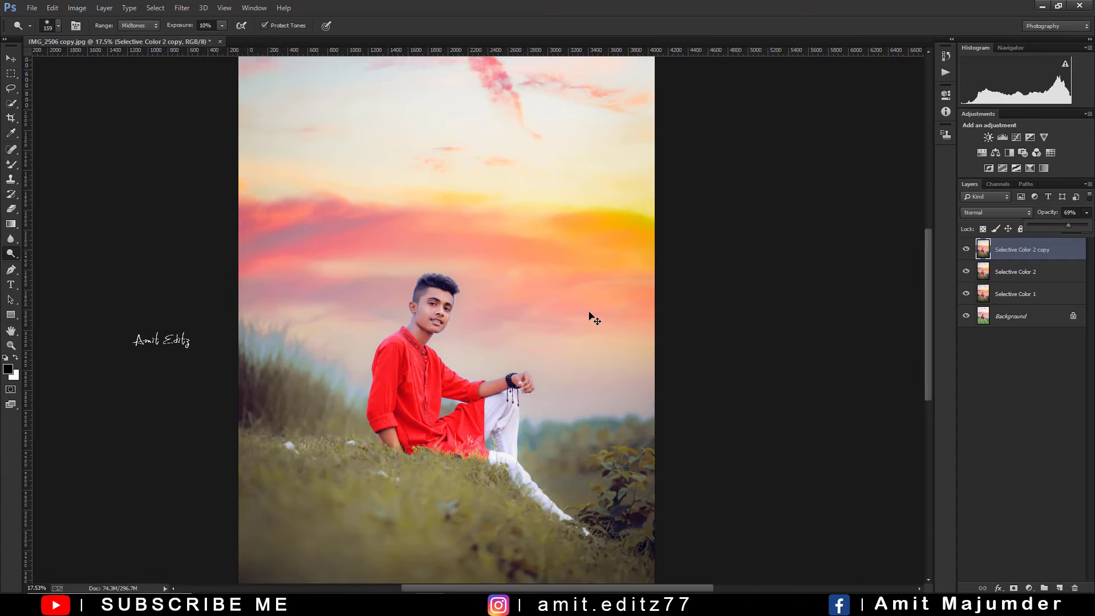
scroll(588, 312, right, 1)
scroll(589, 314, right, 2)
scroll(590, 316, down, 1)
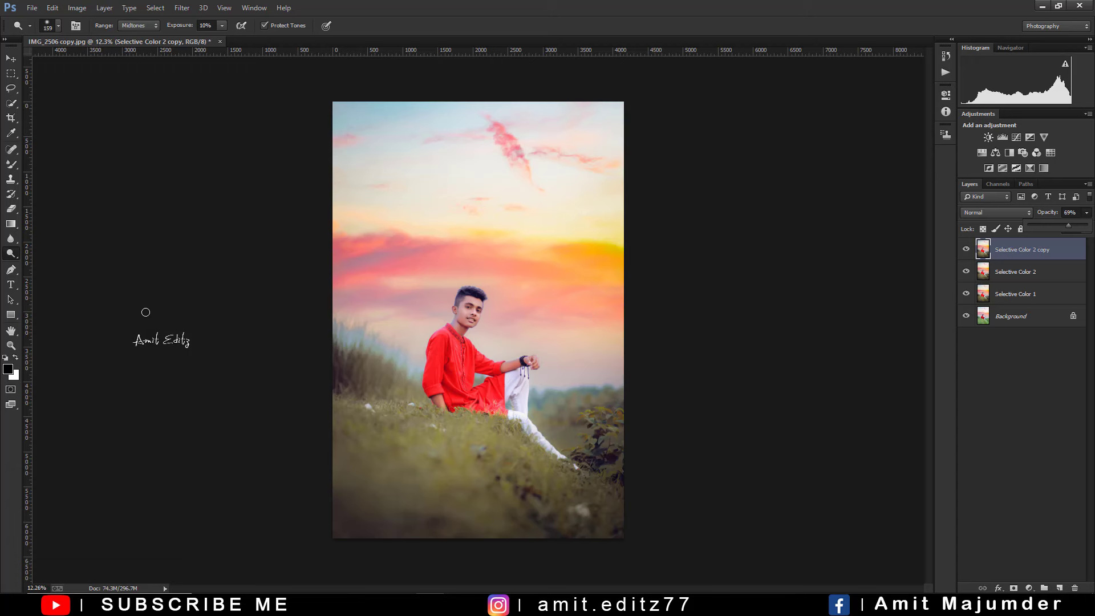
Switch to the Burn tool, set to Midtones at 50% exposure
right_click(18, 261)
click(43, 263)
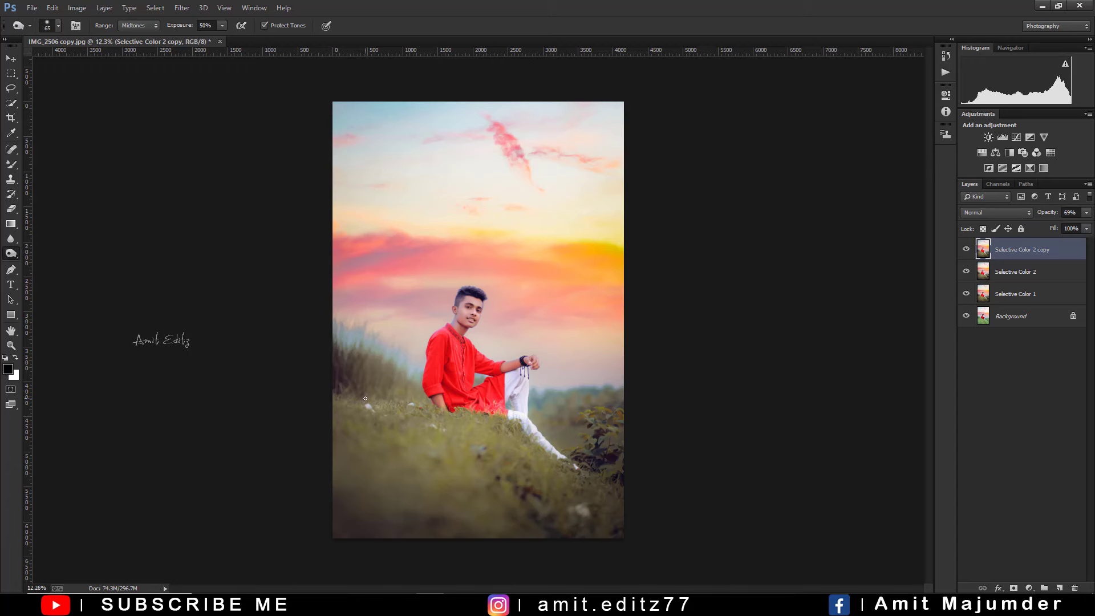
scroll(367, 403, up, 1)
scroll(369, 409, up, 1)
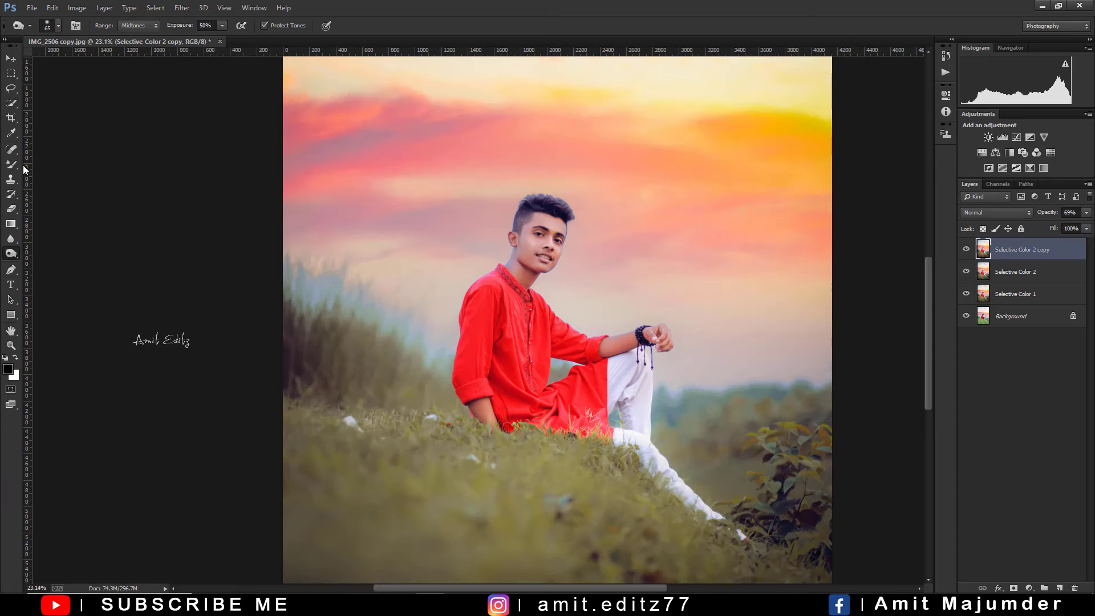
Use the Content-Aware Spot Healing Brush on a grass speck, undo it, and shrink the brush to 88
click(10, 151)
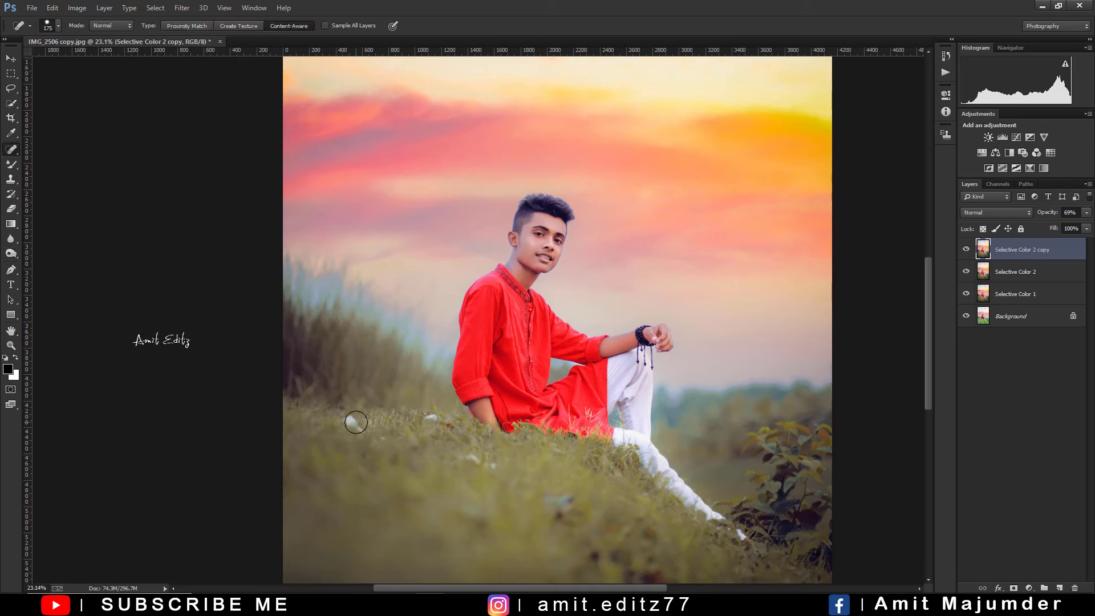
click(348, 420)
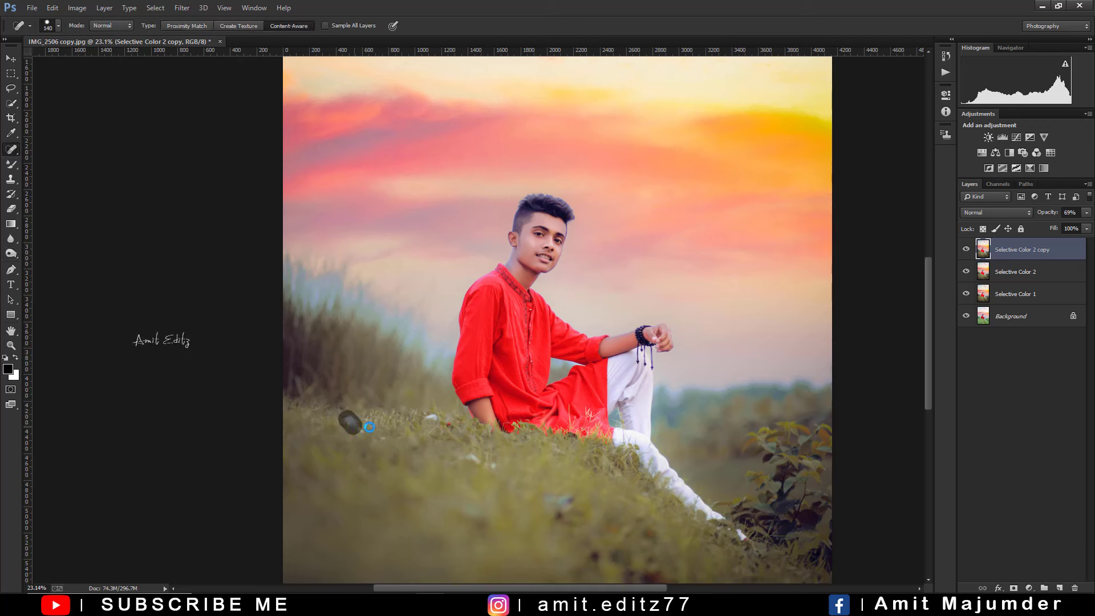
key(ctrl+z)
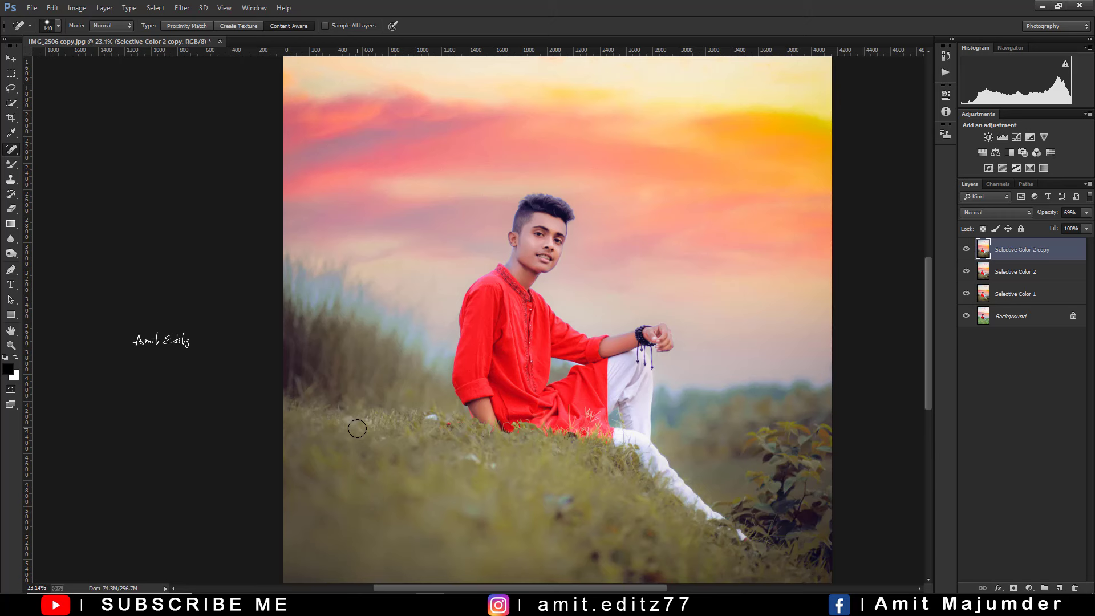
alt+right_click(438, 401)
Enlarge the healing brush to 175 and fit the whole portrait in the window
drag(602, 411, 582, 275)
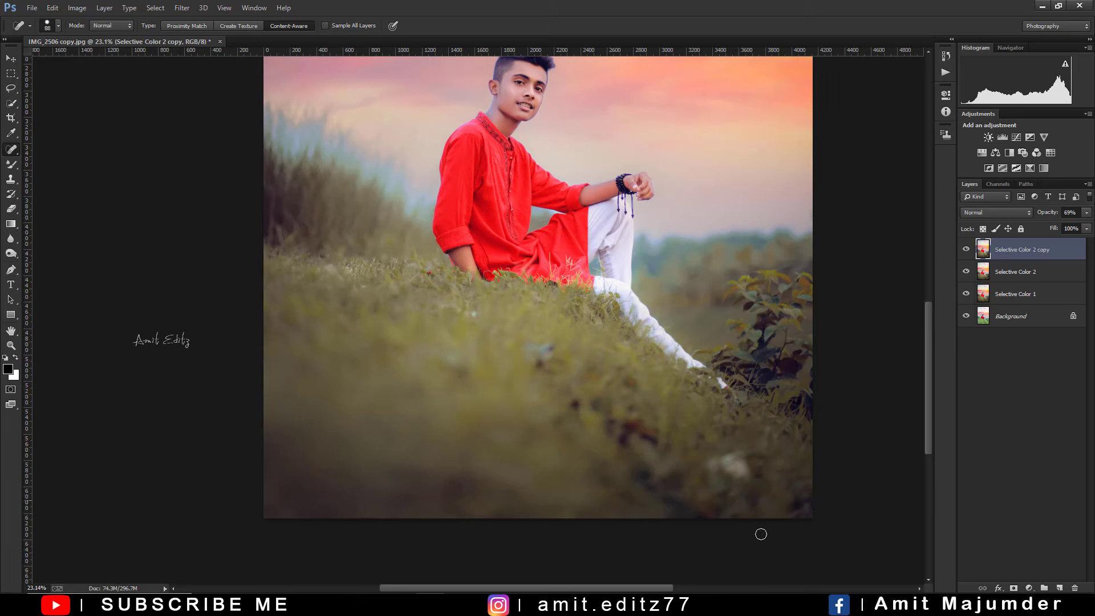
key(bracketright)
key(bracketright)
key(bracketright)
scroll(538, 373, right, 1)
key(ctrl+minus)
key(ctrl+minus)
key(ctrl+0)
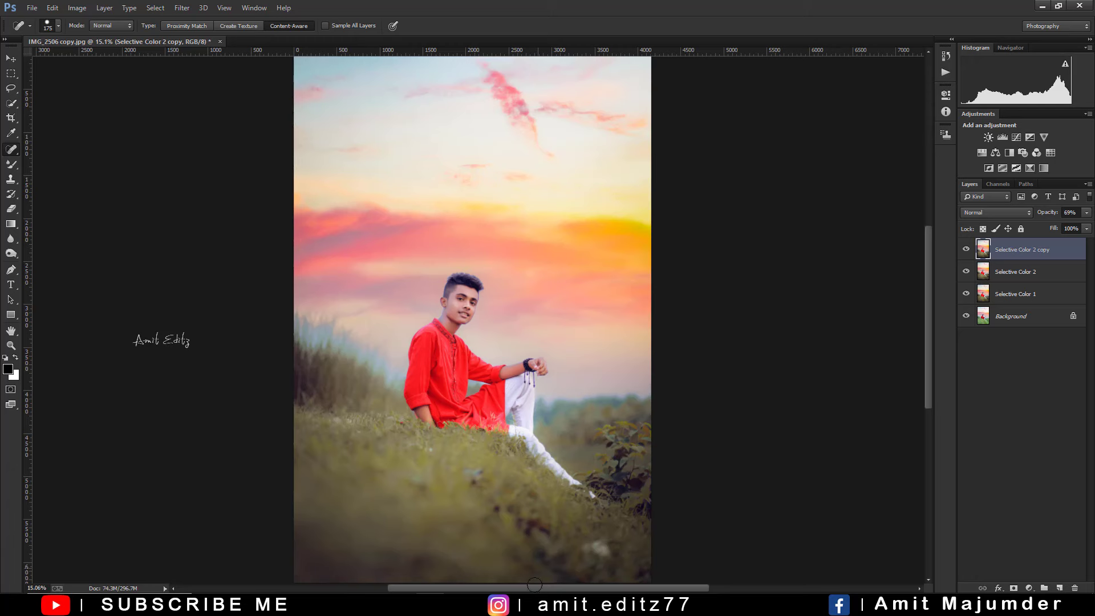
scroll(447, 380, down, 2)
scroll(447, 380, down, 1)
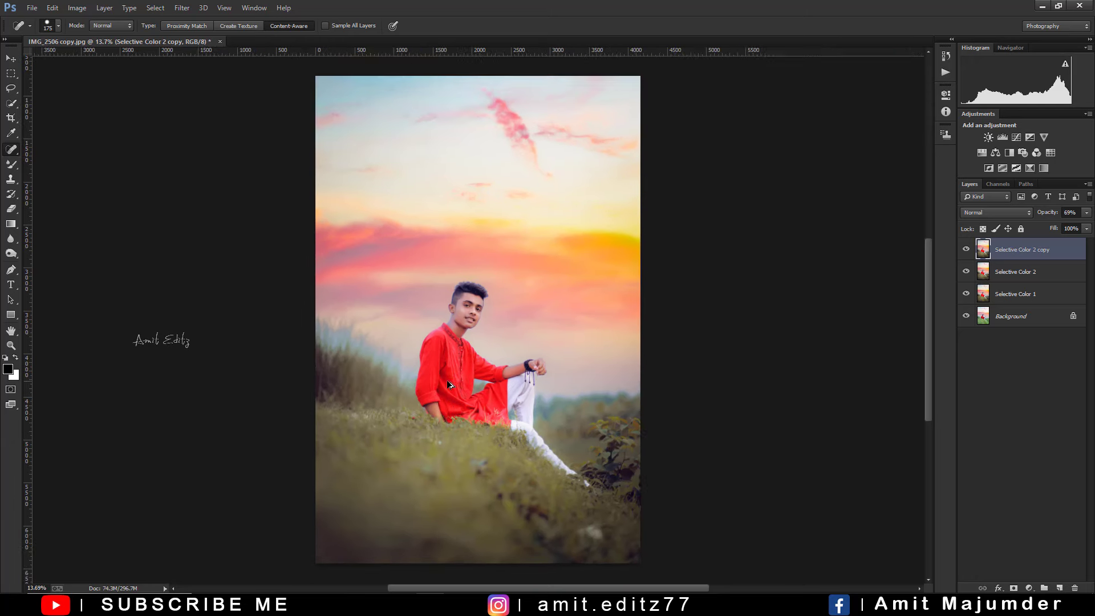
scroll(450, 382, up, 1)
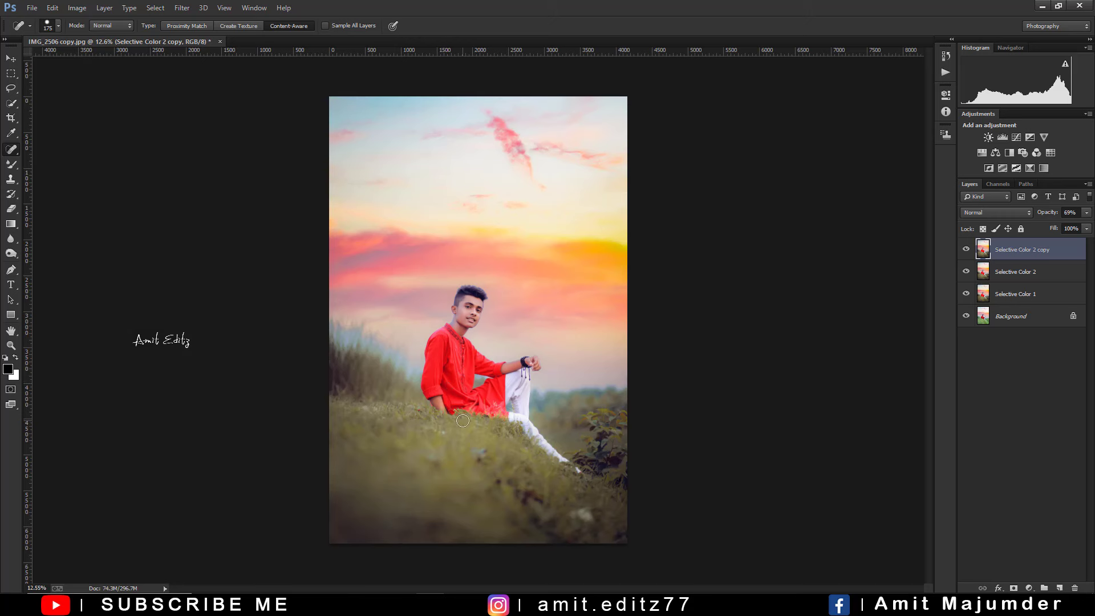
Switch from Spot Healing to the Dodge tool and resize its brush, settling at 1292 px
right_click(11, 253)
click(54, 263)
drag(449, 392, 474, 392)
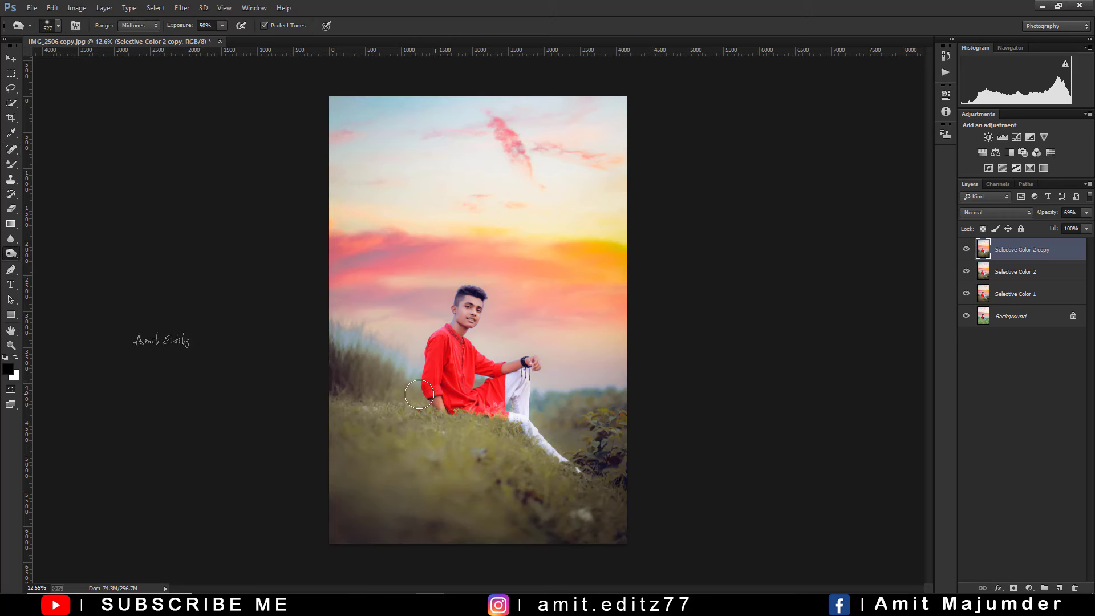
drag(484, 433, 504, 434)
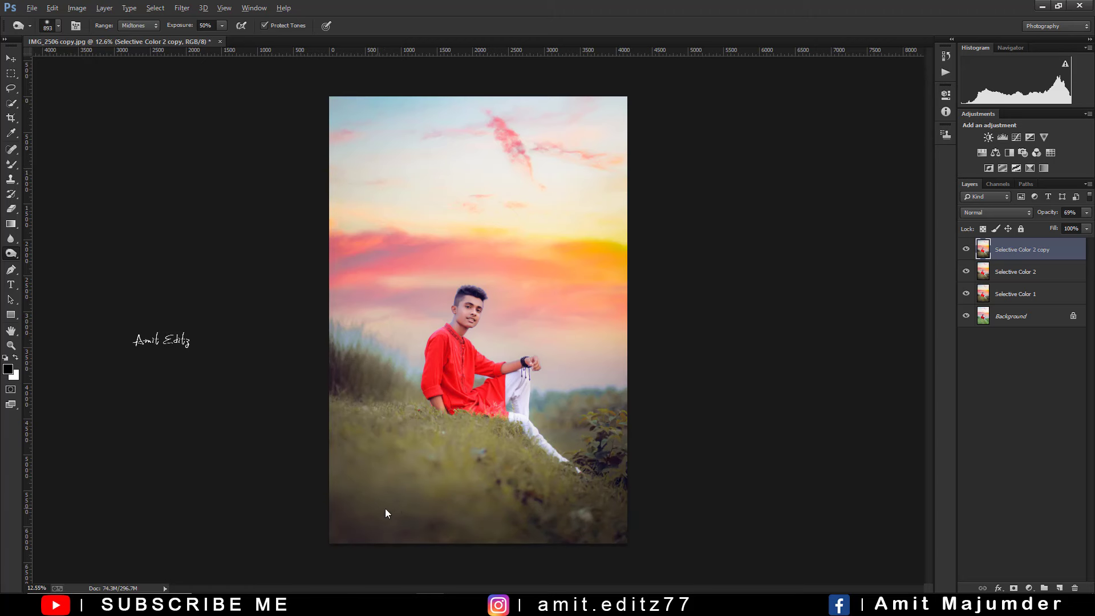
drag(368, 516, 560, 515)
drag(580, 430, 565, 430)
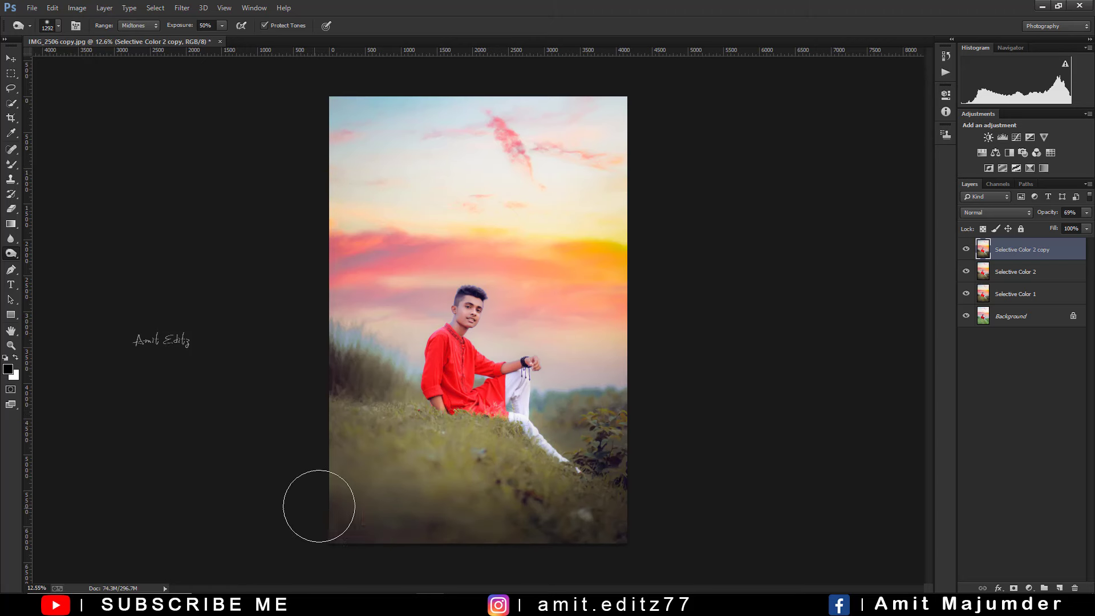
scroll(399, 481, up, 2)
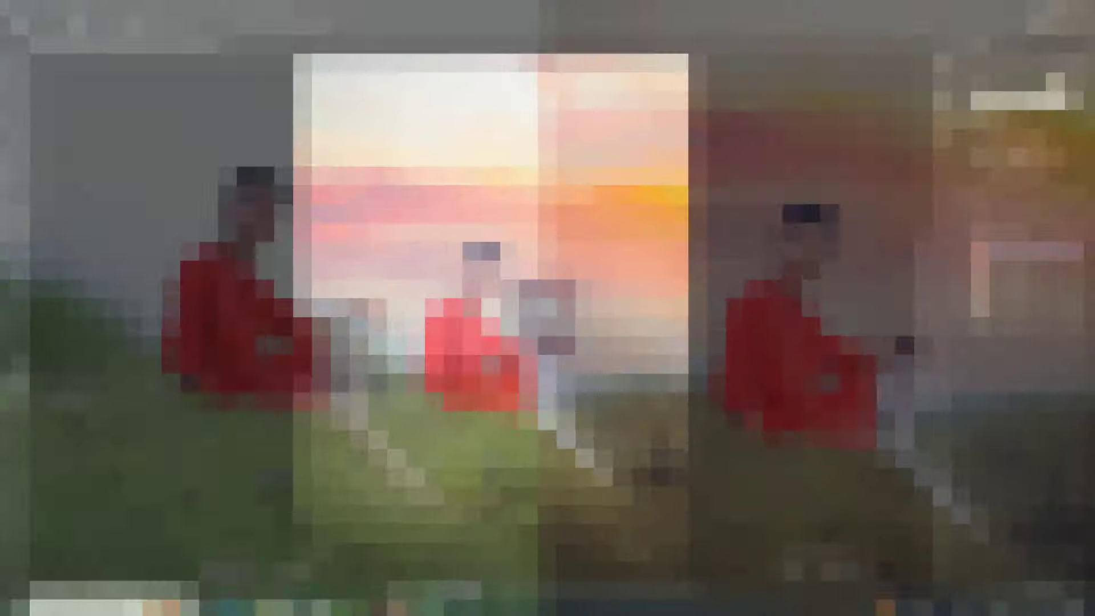